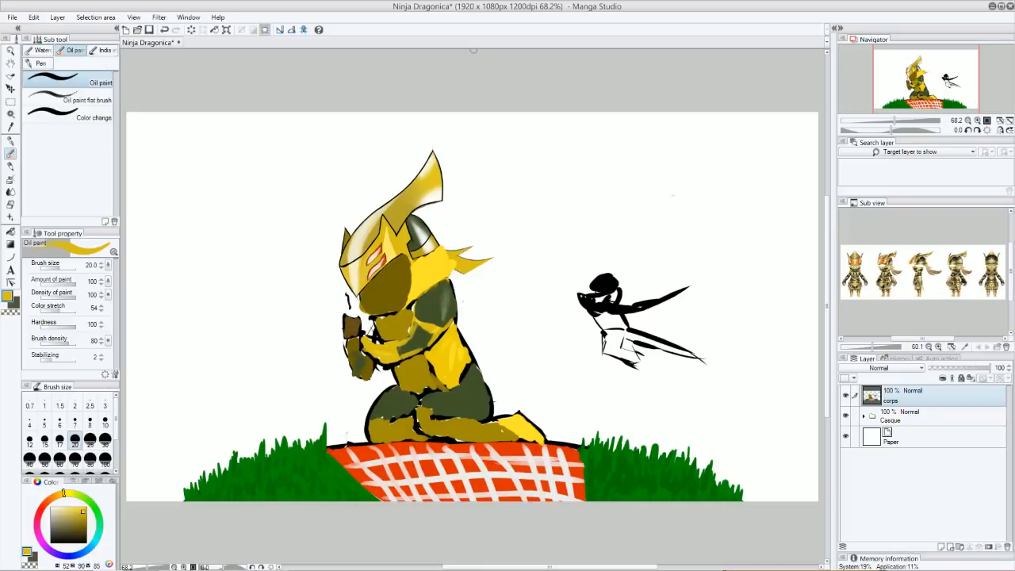
# Outline a jagged volcano beside the kneeling figure and fill it with brown oil paint strokes
pyautogui.moveTo(60, 504); pyautogui.dragTo(92, 524)
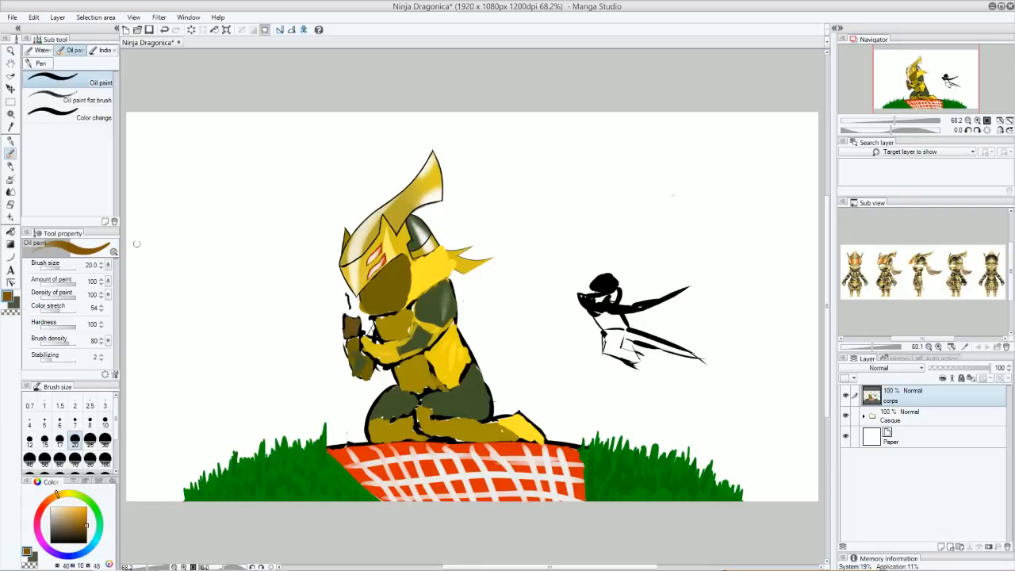
pyautogui.moveTo(129, 311)
pyautogui.mouseDown()
pyautogui.moveTo(132, 273)
pyautogui.moveTo(181, 195)
pyautogui.moveTo(223, 174)
pyautogui.moveTo(212, 188)
pyautogui.moveTo(243, 208)
pyautogui.moveTo(317, 185)
pyautogui.moveTo(318, 225)
pyautogui.moveTo(340, 247)
pyautogui.mouseUp()
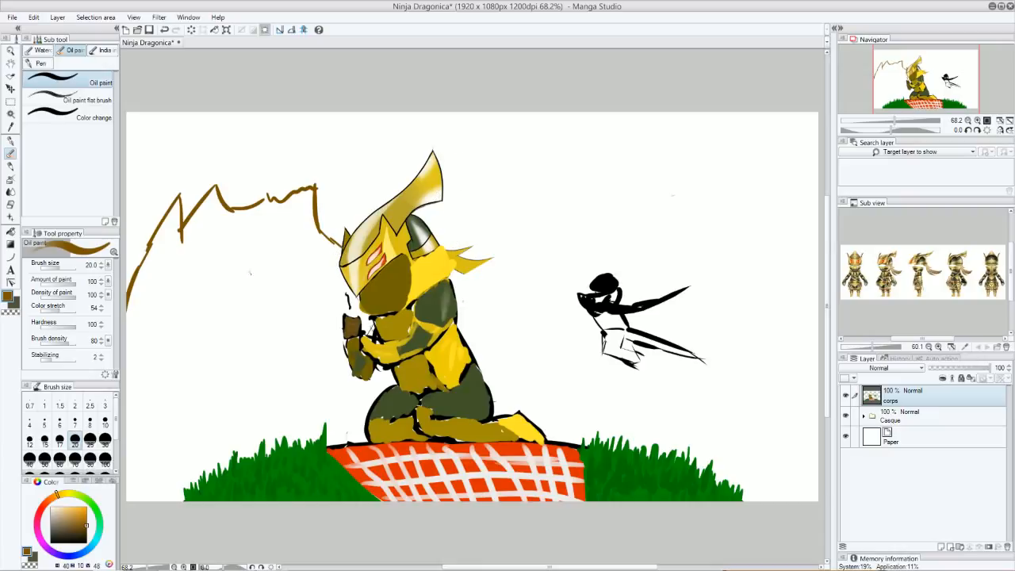
pyautogui.moveTo(166, 214)
pyautogui.mouseDown()
pyautogui.moveTo(132, 348)
pyautogui.moveTo(158, 290)
pyautogui.moveTo(194, 248)
pyautogui.moveTo(229, 232)
pyautogui.moveTo(131, 462)
pyautogui.moveTo(158, 265)
pyautogui.moveTo(155, 290)
pyautogui.moveTo(211, 300)
pyautogui.moveTo(165, 368)
pyautogui.moveTo(176, 301)
pyautogui.moveTo(197, 259)
pyautogui.moveTo(245, 246)
pyautogui.moveTo(222, 287)
pyautogui.moveTo(188, 417)
pyautogui.moveTo(163, 457)
pyautogui.moveTo(158, 405)
pyautogui.moveTo(216, 378)
pyautogui.moveTo(181, 479)
pyautogui.moveTo(216, 450)
pyautogui.moveTo(276, 348)
pyautogui.moveTo(203, 376)
pyautogui.moveTo(232, 235)
pyautogui.moveTo(256, 349)
pyautogui.moveTo(295, 301)
pyautogui.moveTo(270, 234)
pyautogui.moveTo(265, 295)
pyautogui.moveTo(326, 370)
pyautogui.moveTo(349, 434)
pyautogui.moveTo(323, 413)
pyautogui.moveTo(290, 303)
pyautogui.moveTo(311, 387)
pyautogui.moveTo(302, 425)
pyautogui.moveTo(245, 373)
pyautogui.moveTo(208, 389)
pyautogui.moveTo(238, 334)
pyautogui.moveTo(192, 356)
pyautogui.moveTo(244, 302)
pyautogui.moveTo(294, 302)
pyautogui.moveTo(287, 325)
pyautogui.moveTo(305, 313)
pyautogui.moveTo(288, 302)
pyautogui.moveTo(300, 300)
pyautogui.moveTo(303, 347)
pyautogui.moveTo(268, 413)
pyautogui.moveTo(247, 434)
pyautogui.moveTo(230, 392)
pyautogui.moveTo(214, 389)
pyautogui.moveTo(236, 370)
pyautogui.moveTo(233, 383)
pyautogui.moveTo(179, 376)
pyautogui.moveTo(169, 418)
pyautogui.moveTo(184, 431)
pyautogui.moveTo(173, 418)
pyautogui.moveTo(165, 442)
pyautogui.moveTo(163, 333)
pyautogui.moveTo(141, 365)
pyautogui.moveTo(130, 349)
pyautogui.moveTo(137, 277)
pyautogui.moveTo(171, 238)
pyautogui.moveTo(171, 210)
pyautogui.moveTo(181, 204)
pyautogui.moveTo(186, 232)
pyautogui.moveTo(223, 197)
pyautogui.moveTo(194, 234)
pyautogui.moveTo(306, 197)
pyautogui.moveTo(254, 234)
pyautogui.moveTo(293, 238)
pyautogui.moveTo(290, 198)
pyautogui.moveTo(305, 218)
pyautogui.moveTo(321, 278)
pyautogui.moveTo(307, 230)
pyautogui.moveTo(295, 307)
pyautogui.moveTo(329, 313)
pyautogui.moveTo(305, 401)
pyautogui.moveTo(313, 328)
pyautogui.moveTo(274, 321)
pyautogui.moveTo(267, 246)
pyautogui.mouseUp()
# Paint darker brown streaks running down the slopes of the volcano
pyautogui.click(88, 532)
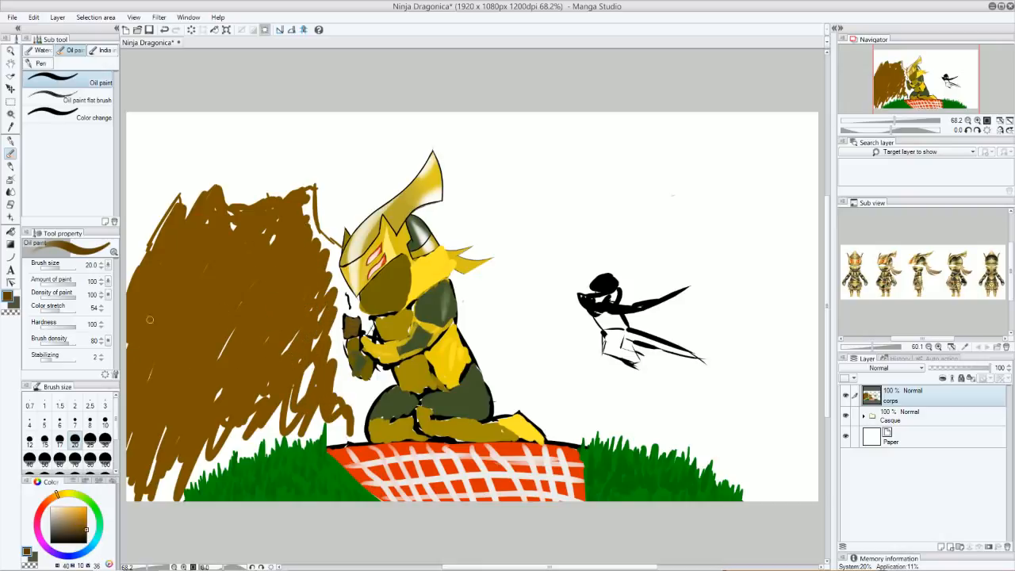
pyautogui.moveTo(173, 239)
pyautogui.mouseDown()
pyautogui.moveTo(181, 256)
pyautogui.moveTo(151, 404)
pyautogui.mouseUp()
pyautogui.moveTo(228, 266); pyautogui.dragTo(208, 427)
pyautogui.moveTo(265, 258); pyautogui.dragTo(292, 417)
pyautogui.moveTo(301, 242); pyautogui.dragTo(341, 320)
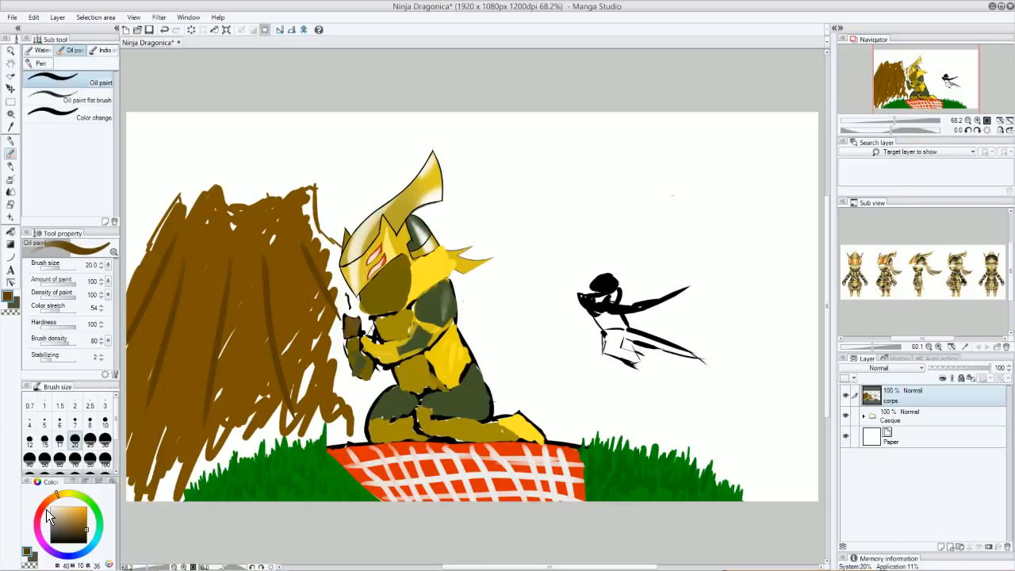
# Paint bright red lava along the volcano's summit and flowing down its left slope
pyautogui.click(56, 488)
pyautogui.click(87, 511)
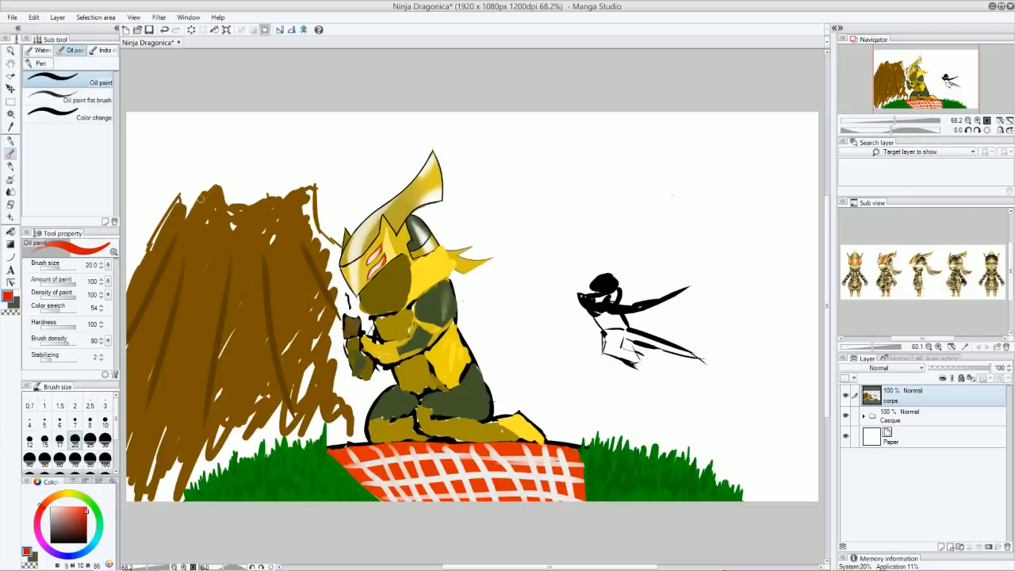
pyautogui.moveTo(191, 185)
pyautogui.mouseDown()
pyautogui.moveTo(189, 210)
pyautogui.moveTo(270, 199)
pyautogui.moveTo(297, 182)
pyautogui.mouseUp()
pyautogui.moveTo(230, 204)
pyautogui.mouseDown()
pyautogui.moveTo(241, 190)
pyautogui.moveTo(225, 180)
pyautogui.moveTo(195, 198)
pyautogui.moveTo(231, 193)
pyautogui.moveTo(221, 212)
pyautogui.moveTo(209, 200)
pyautogui.moveTo(219, 200)
pyautogui.moveTo(205, 257)
pyautogui.moveTo(162, 349)
pyautogui.mouseUp()
# Shade the lava flow and crater with dark red and near-black strokes
pyautogui.click(86, 520)
pyautogui.moveTo(204, 222)
pyautogui.mouseDown()
pyautogui.moveTo(182, 325)
pyautogui.moveTo(161, 353)
pyautogui.mouseUp()
pyautogui.moveTo(69, 527); pyautogui.dragTo(71, 542)
pyautogui.click(176, 325)
pyautogui.moveTo(200, 246)
pyautogui.mouseDown()
pyautogui.moveTo(192, 273)
pyautogui.moveTo(201, 205)
pyautogui.moveTo(191, 193)
pyautogui.moveTo(200, 185)
pyautogui.moveTo(202, 201)
pyautogui.moveTo(236, 186)
pyautogui.moveTo(292, 190)
pyautogui.mouseUp()
pyautogui.moveTo(208, 208)
pyautogui.mouseDown()
pyautogui.moveTo(194, 213)
pyautogui.moveTo(207, 195)
pyautogui.mouseUp()
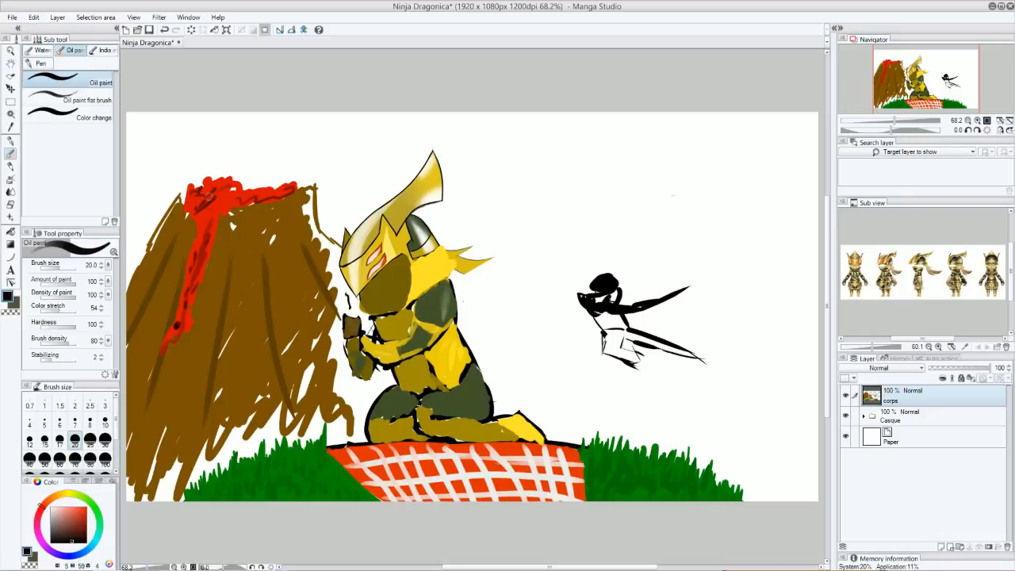
# Draw a thick black circle around the small black figure, add an arrow pointing left from it, and save the document
pyautogui.moveTo(638, 237)
pyautogui.mouseDown()
pyautogui.moveTo(573, 228)
pyautogui.moveTo(634, 424)
pyautogui.moveTo(651, 221)
pyautogui.moveTo(541, 250)
pyautogui.mouseUp()
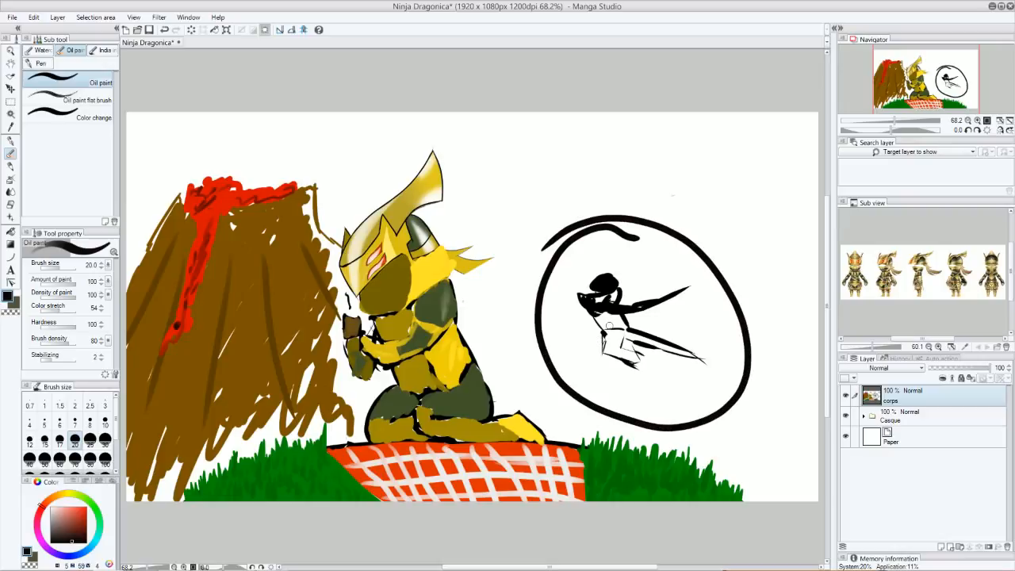
pyautogui.moveTo(580, 337)
pyautogui.mouseDown()
pyautogui.moveTo(597, 331)
pyautogui.moveTo(547, 341)
pyautogui.moveTo(614, 350)
pyautogui.mouseUp()
pyautogui.hotkey('ctrl', 's')
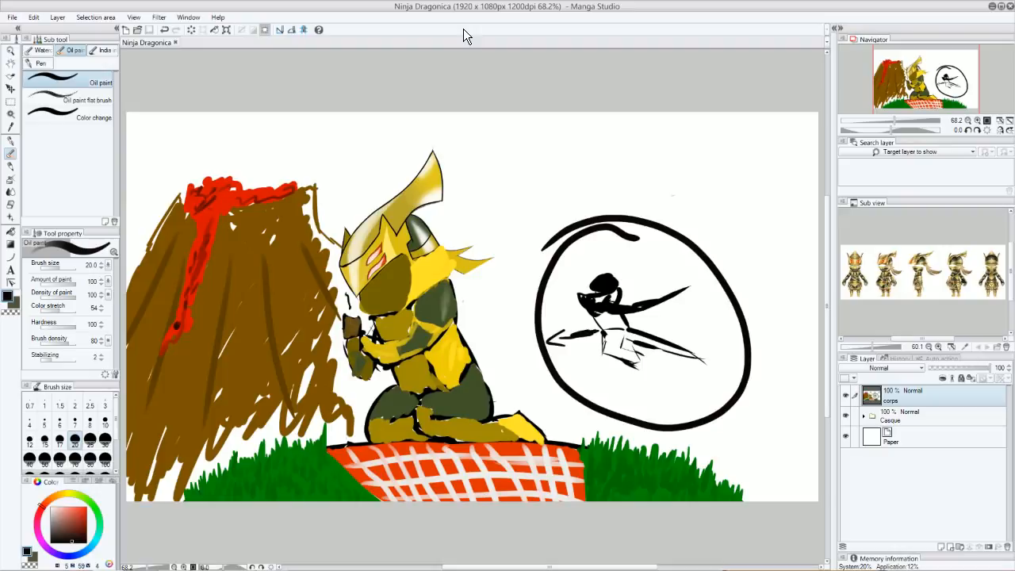
# Scatter small black dots and squiggles around the black figure inside the circle
pyautogui.click(658, 374)
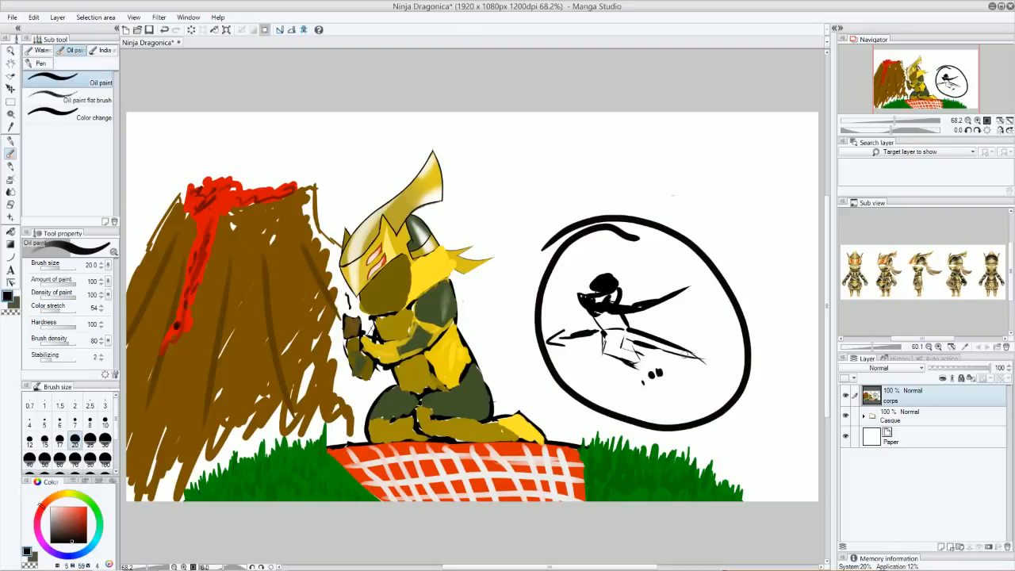
pyautogui.moveTo(681, 314); pyautogui.dragTo(702, 325)
pyautogui.moveTo(644, 255); pyautogui.dragTo(658, 277)
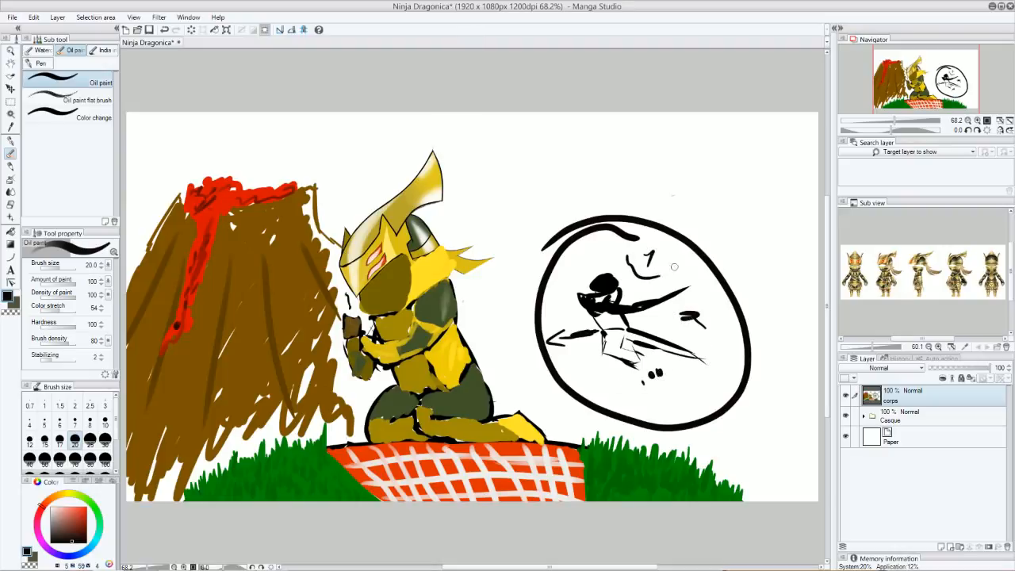
pyautogui.moveTo(585, 269); pyautogui.dragTo(569, 309)
pyautogui.moveTo(571, 287); pyautogui.dragTo(577, 317)
pyautogui.moveTo(579, 369); pyautogui.dragTo(581, 381)
pyautogui.moveTo(583, 367)
pyautogui.mouseDown()
pyautogui.moveTo(604, 363)
pyautogui.moveTo(583, 389)
pyautogui.moveTo(609, 401)
pyautogui.moveTo(621, 381)
pyautogui.moveTo(678, 390)
pyautogui.moveTo(710, 371)
pyautogui.moveTo(696, 363)
pyautogui.mouseUp()
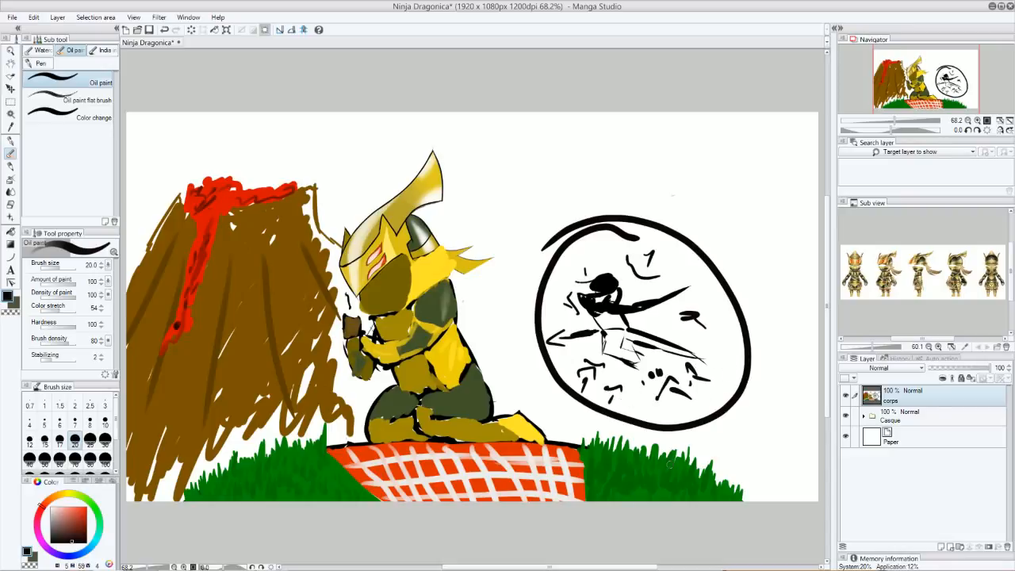
pyautogui.moveTo(663, 319)
pyautogui.mouseDown()
pyautogui.moveTo(648, 321)
pyautogui.moveTo(690, 320)
pyautogui.mouseUp()
# Hide the Casque folder and toggle the corps layer off and back on to check its contents
pyautogui.click(845, 415)
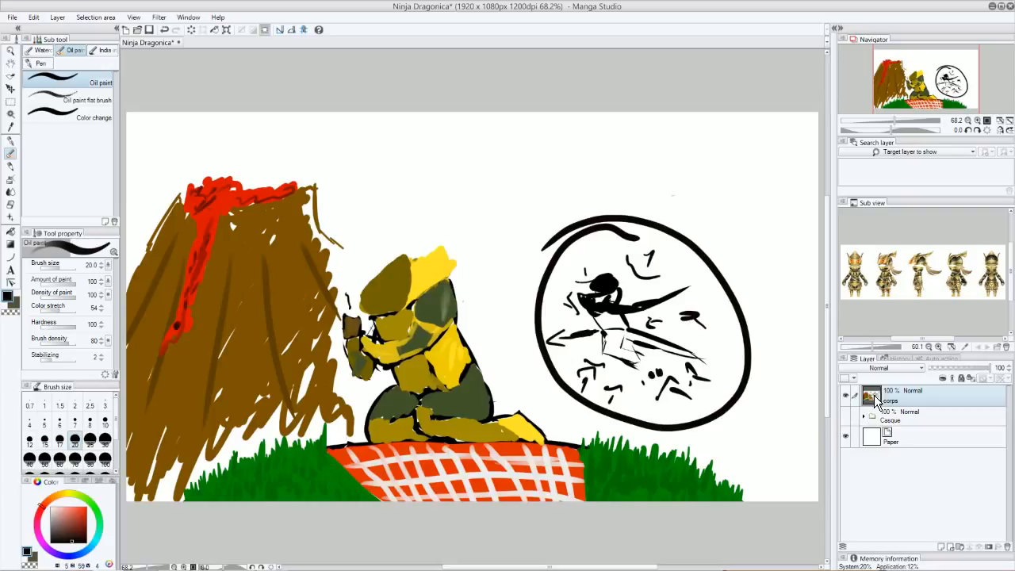
pyautogui.click(846, 417)
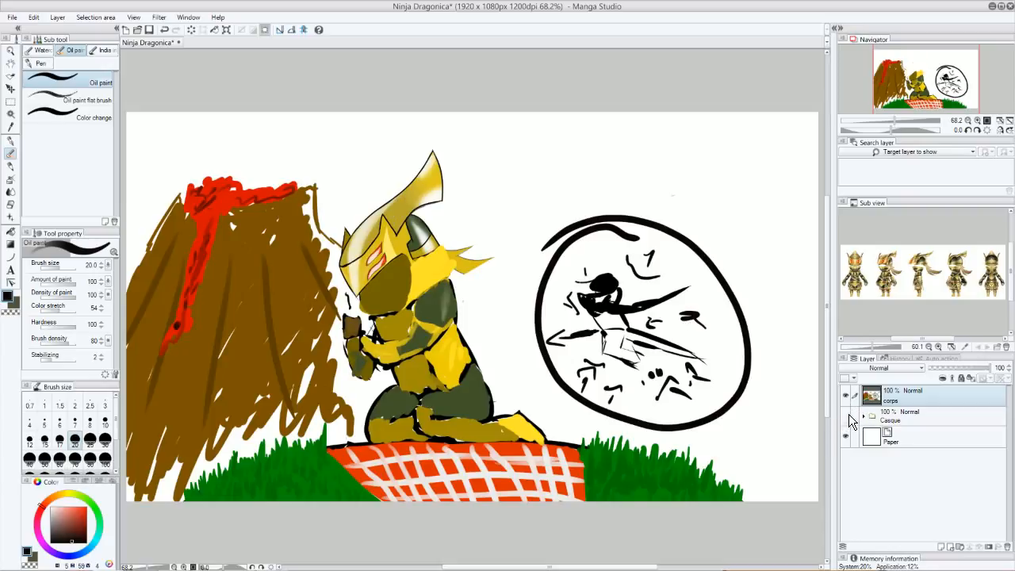
pyautogui.click(847, 416)
pyautogui.click(845, 395)
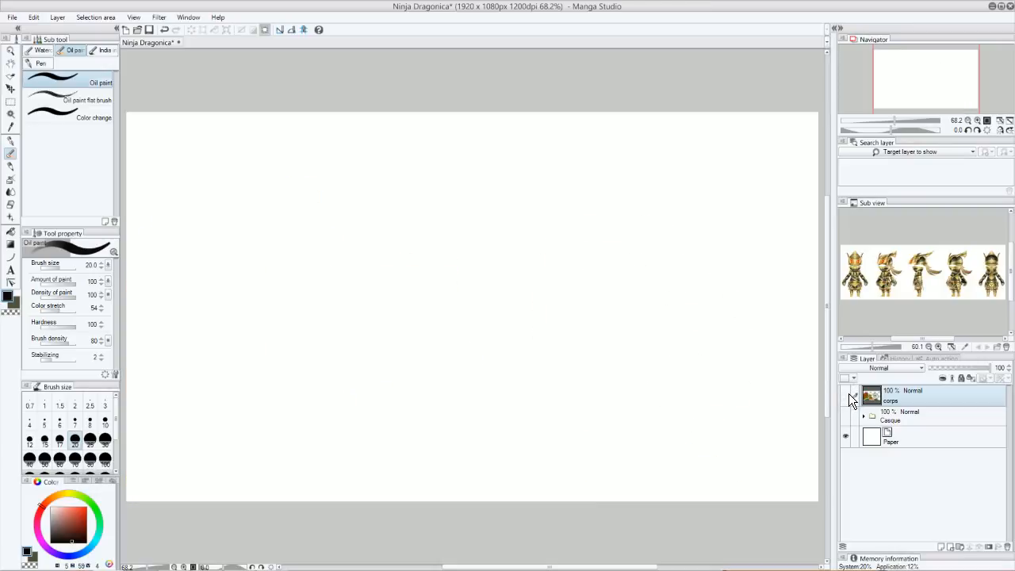
pyautogui.click(845, 394)
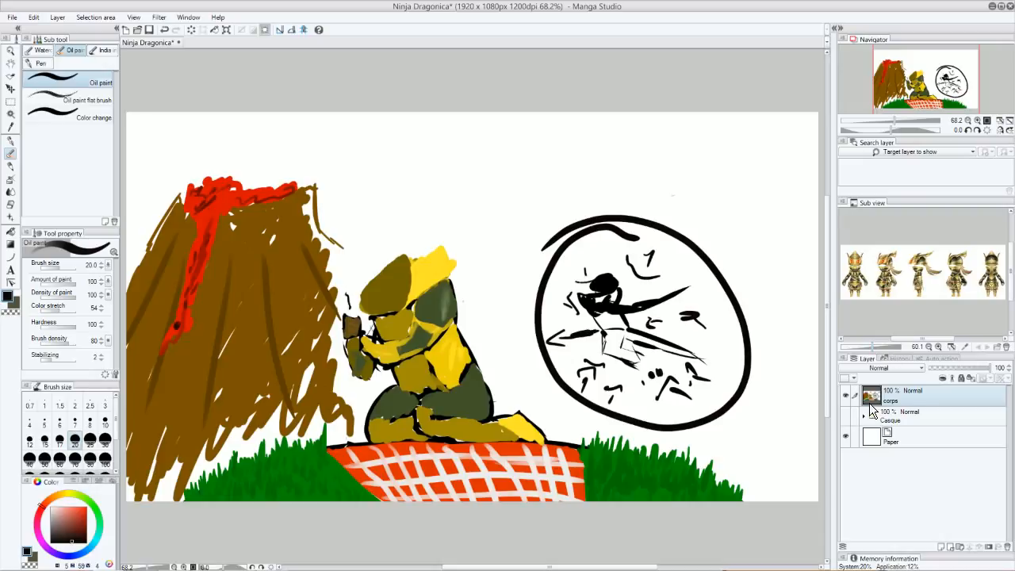
# Try an ellipse selection and a polyline selection around the circled black figure, and undo the polyline attempt
pyautogui.click(11, 98)
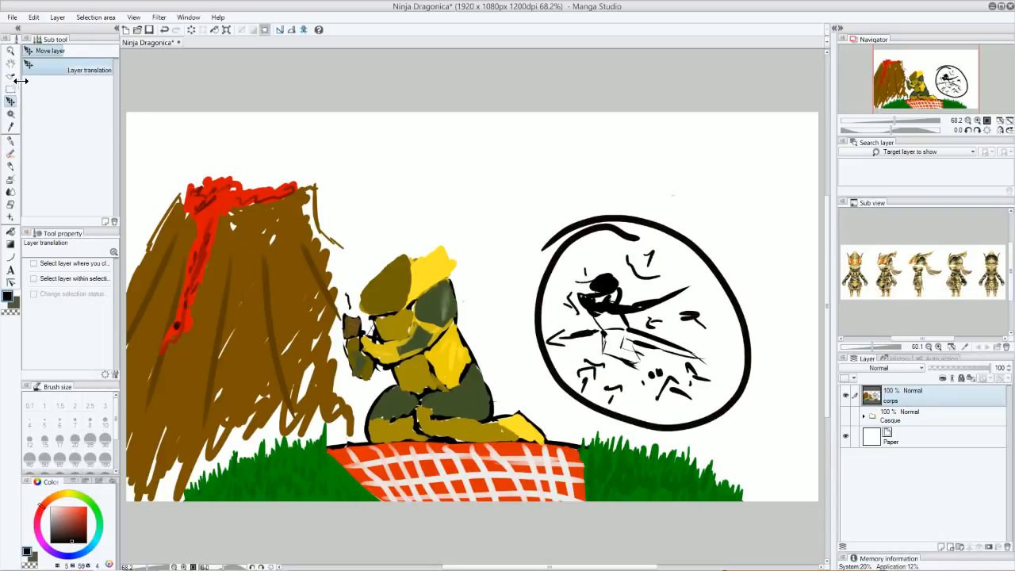
pyautogui.click(10, 88)
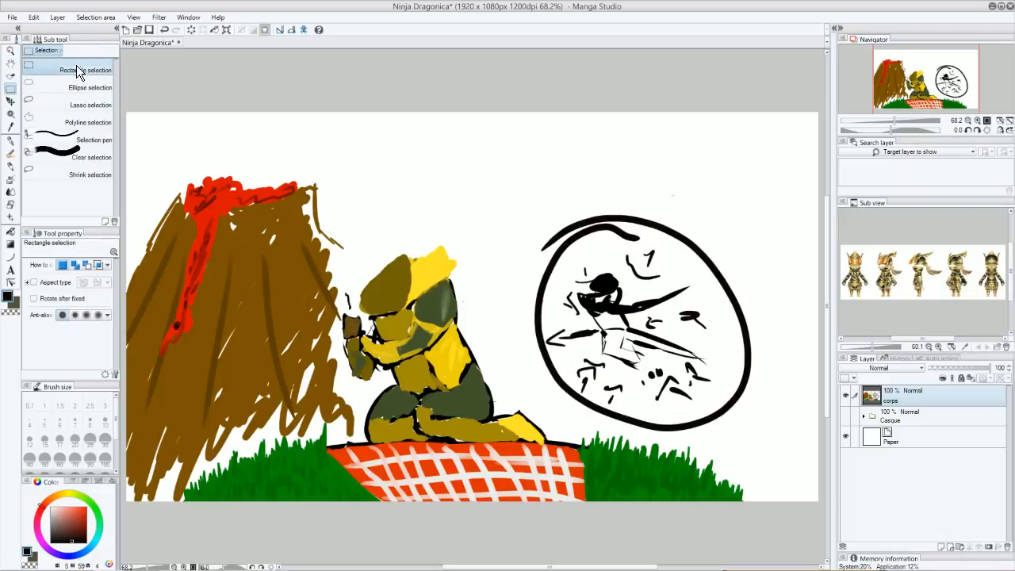
pyautogui.click(100, 85)
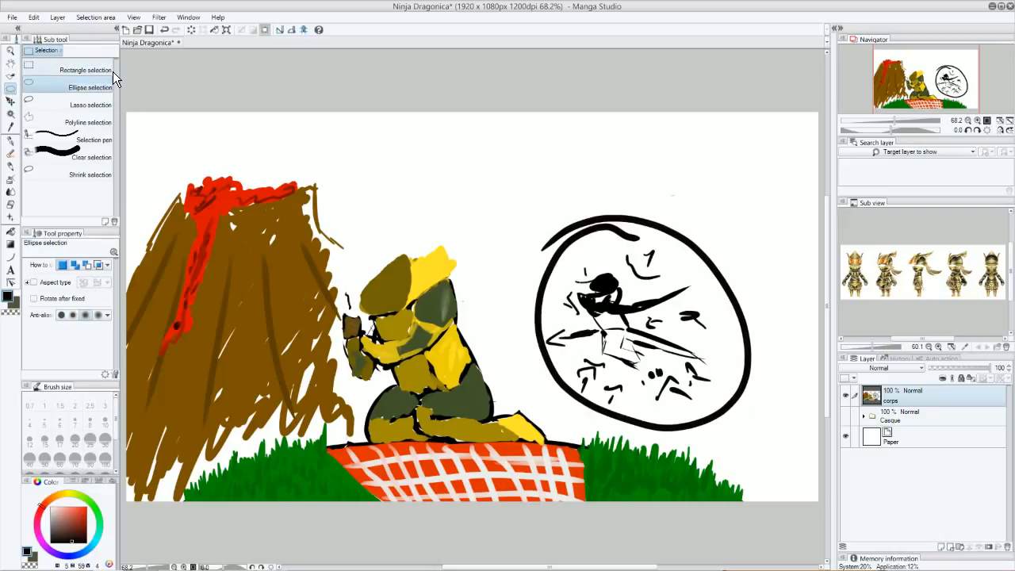
pyautogui.moveTo(572, 259)
pyautogui.mouseDown()
pyautogui.moveTo(711, 410)
pyautogui.moveTo(553, 232)
pyautogui.mouseUp()
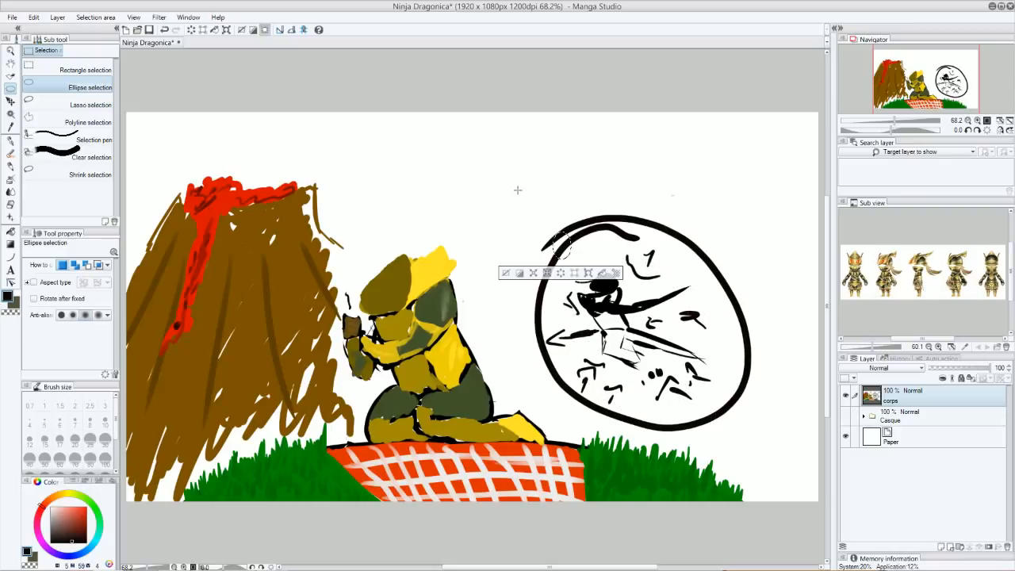
pyautogui.click(75, 116)
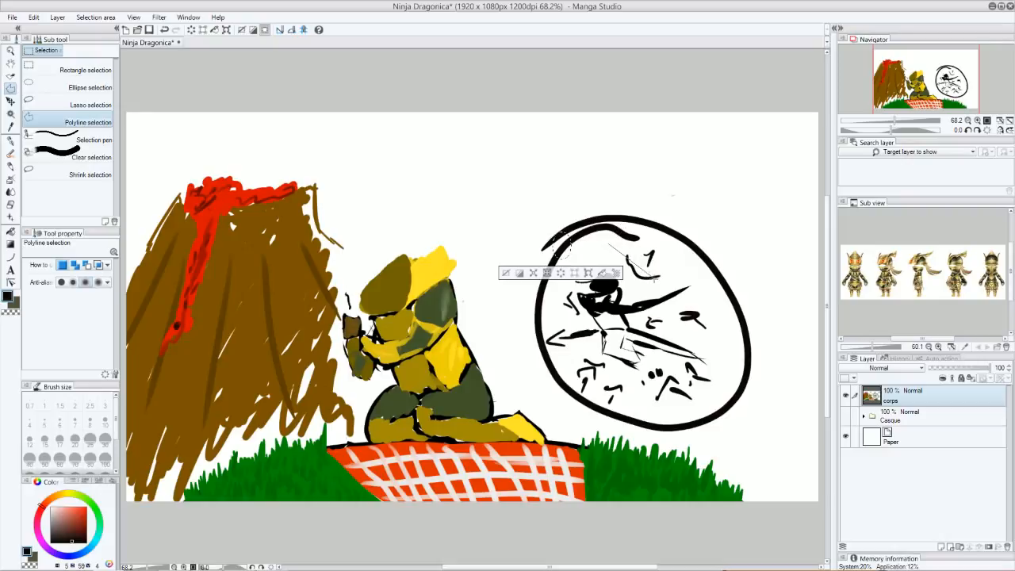
pyautogui.click(623, 295)
pyautogui.doubleClick(691, 340)
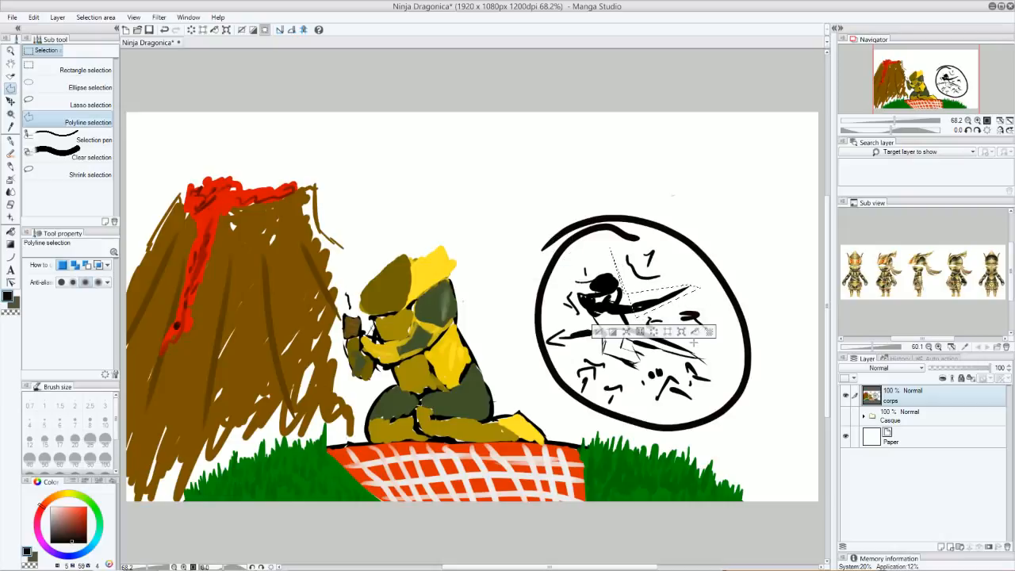
pyautogui.hotkey('ctrl', 'z')
pyautogui.hotkey('ctrl', 'z')
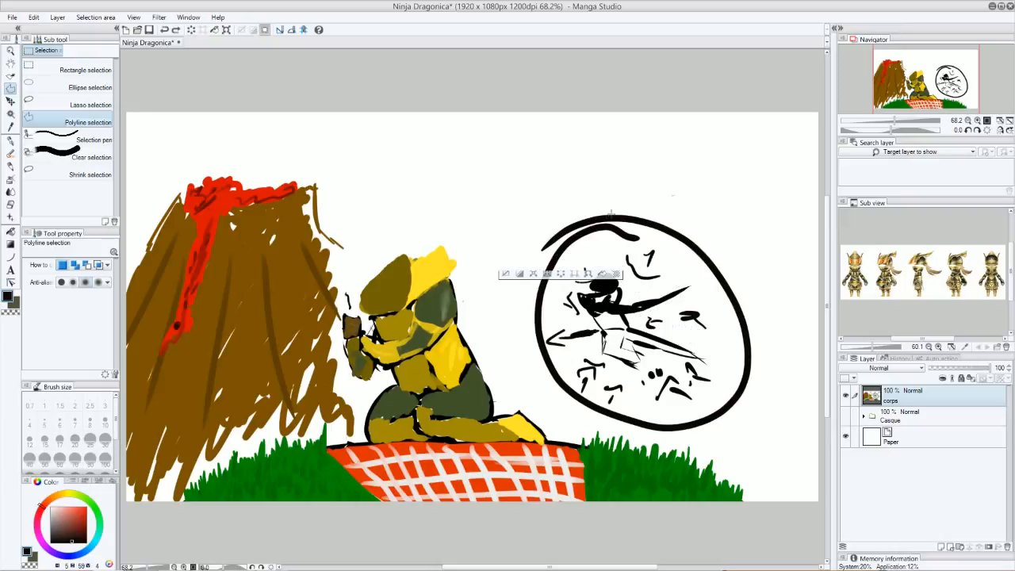
# Select the black figure inside the circle with the Selection pen at brush size 25
pyautogui.click(68, 141)
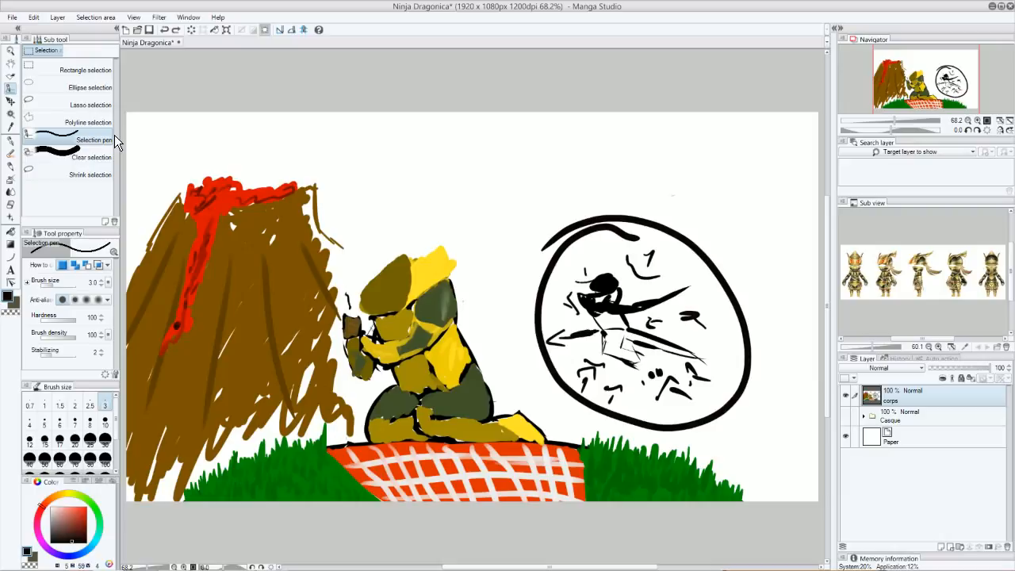
pyautogui.click(105, 424)
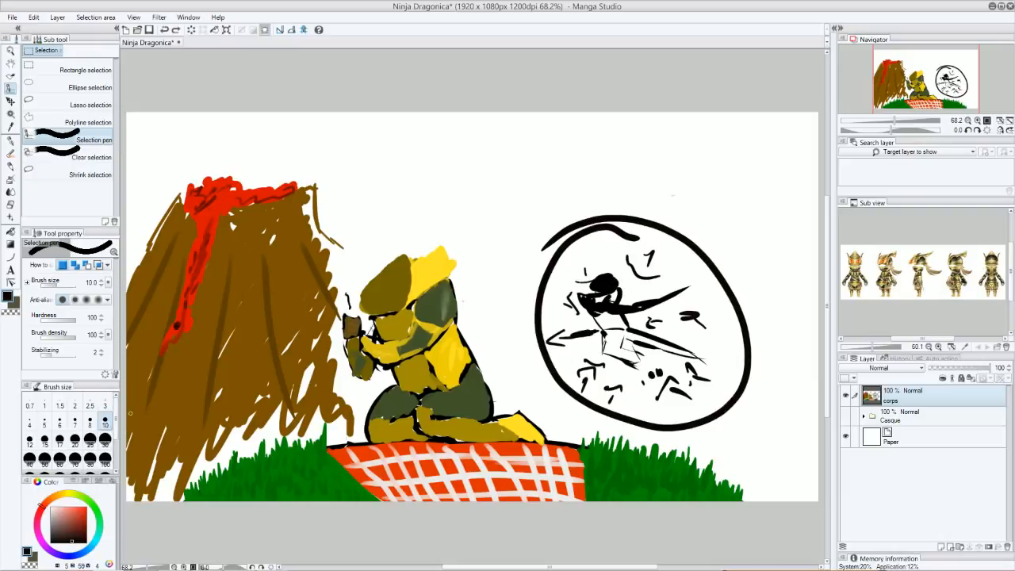
pyautogui.click(90, 443)
pyautogui.moveTo(591, 281)
pyautogui.mouseDown()
pyautogui.moveTo(609, 281)
pyautogui.moveTo(587, 291)
pyautogui.moveTo(589, 314)
pyautogui.moveTo(616, 353)
pyautogui.moveTo(643, 365)
pyautogui.moveTo(608, 288)
pyautogui.moveTo(641, 309)
pyautogui.moveTo(687, 285)
pyautogui.moveTo(641, 307)
pyautogui.moveTo(631, 333)
pyautogui.moveTo(703, 361)
pyautogui.mouseUp()
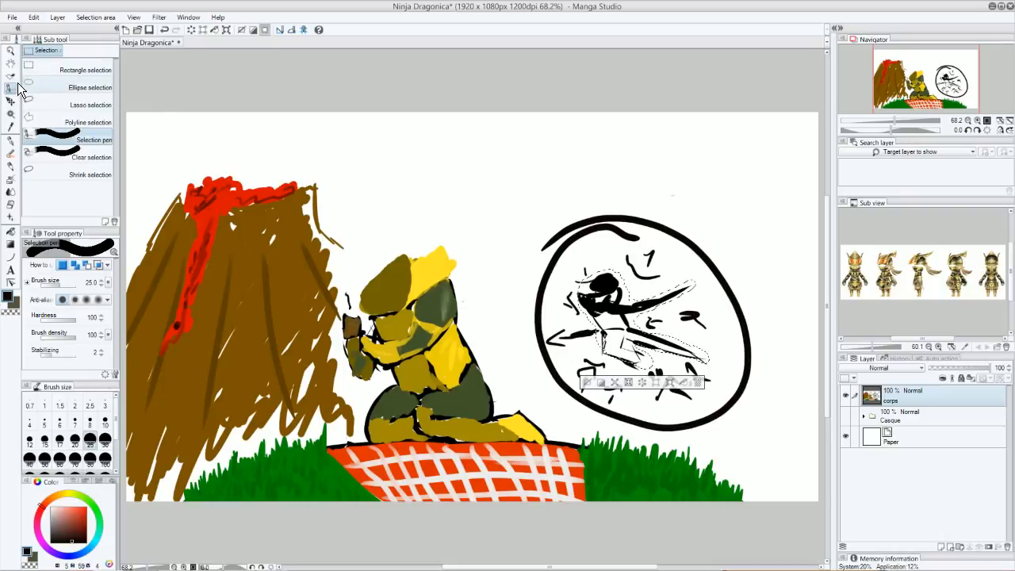
# Try small rectangle selections on the blank canvas above the drawing and clear the selection
pyautogui.click(75, 87)
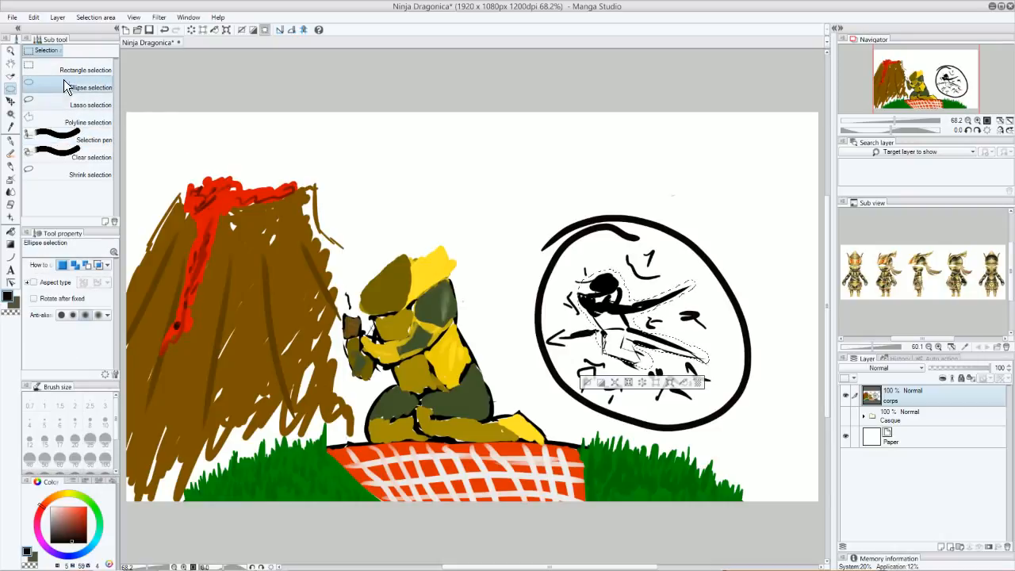
pyautogui.click(86, 71)
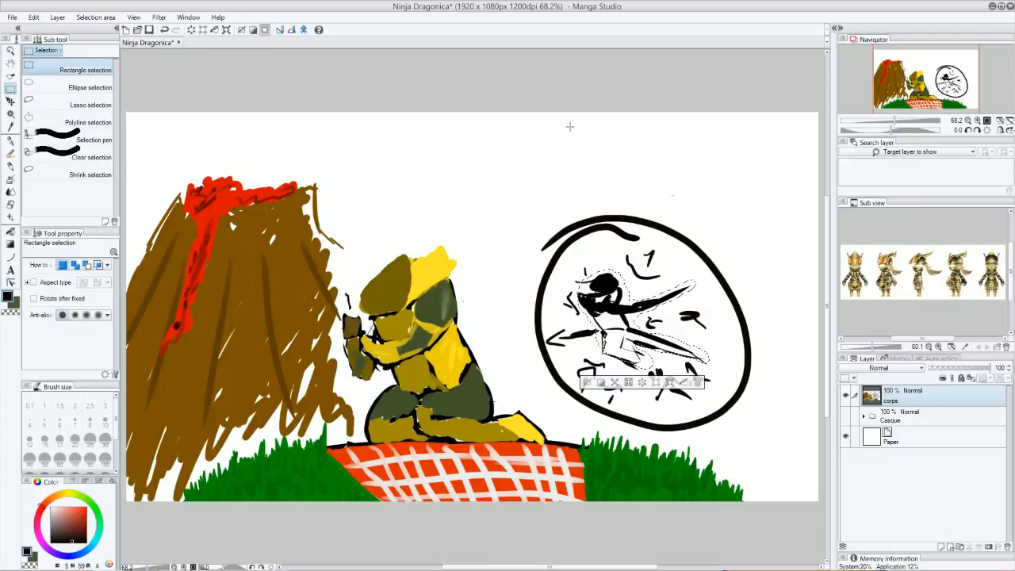
pyautogui.moveTo(568, 125); pyautogui.dragTo(568, 139)
pyautogui.moveTo(334, 169); pyautogui.dragTo(332, 164)
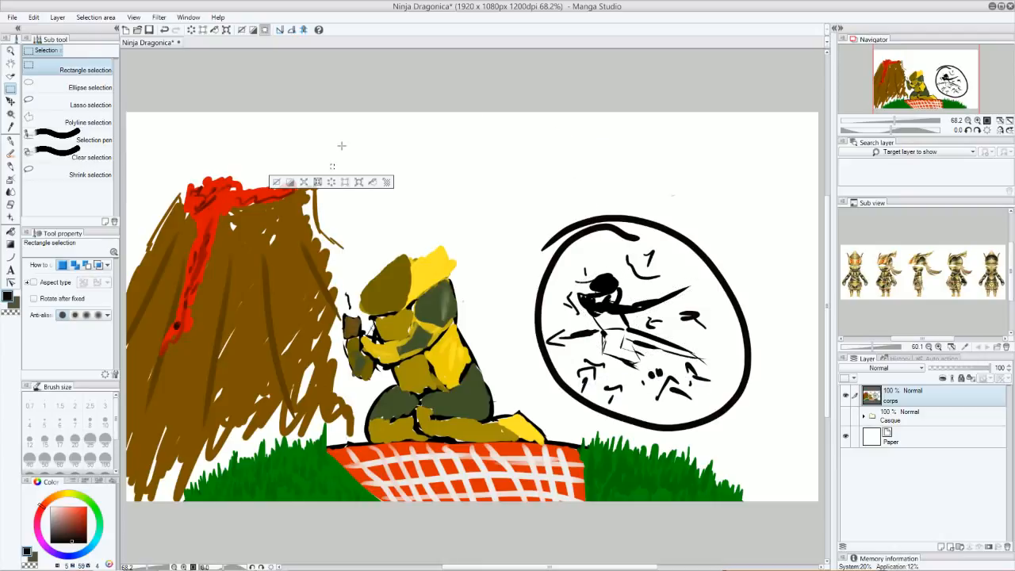
pyautogui.moveTo(450, 172); pyautogui.dragTo(512, 180)
pyautogui.click(577, 154)
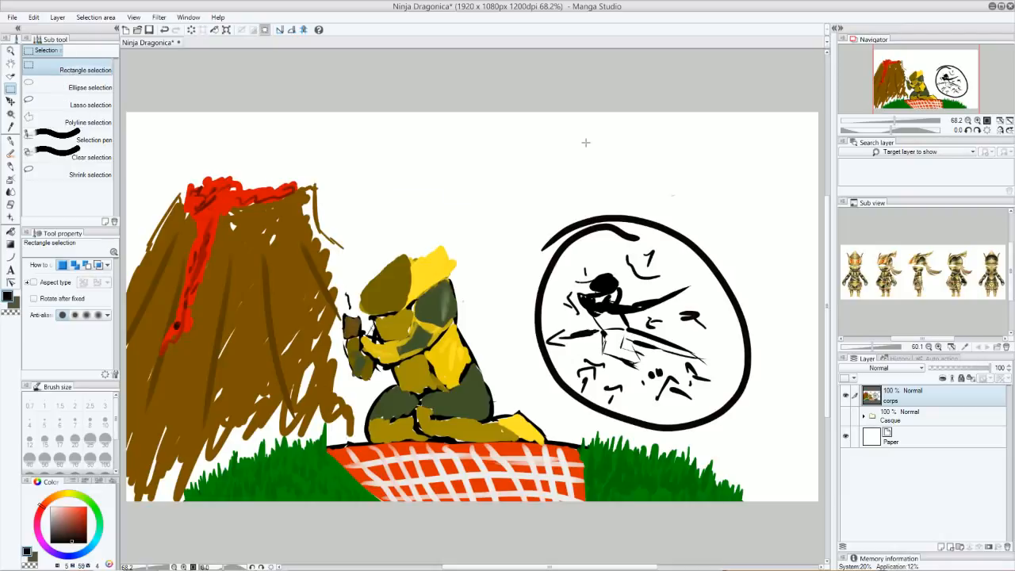
# Return to the Oil paint brush and put the black figure on its own layer above corps
pyautogui.click(10, 139)
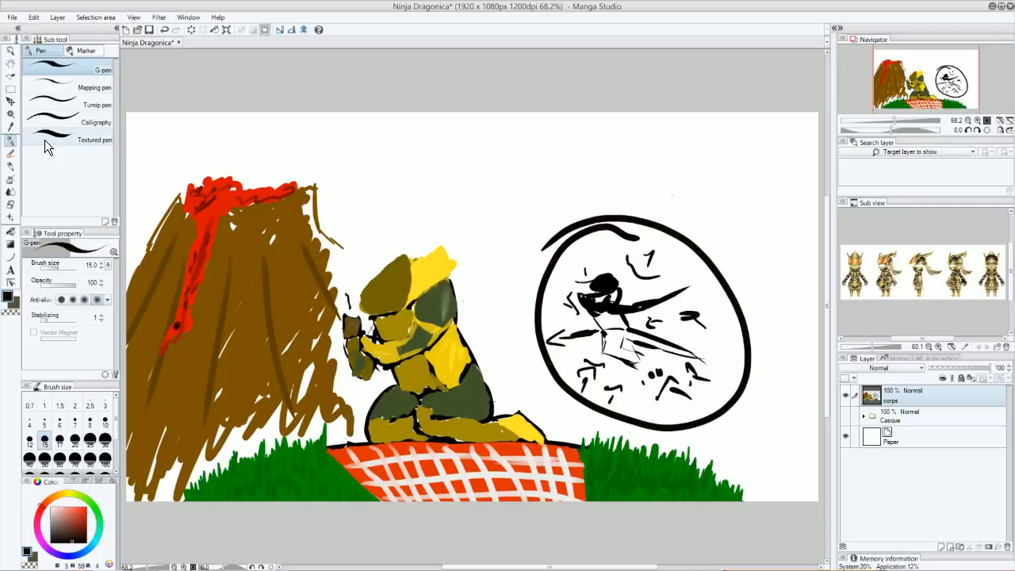
pyautogui.click(11, 156)
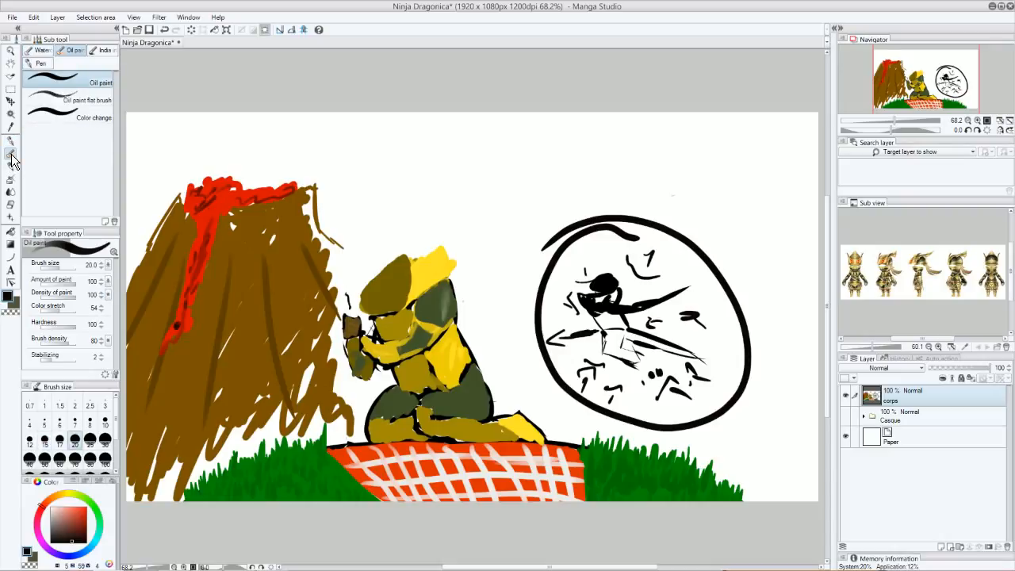
pyautogui.click(943, 546)
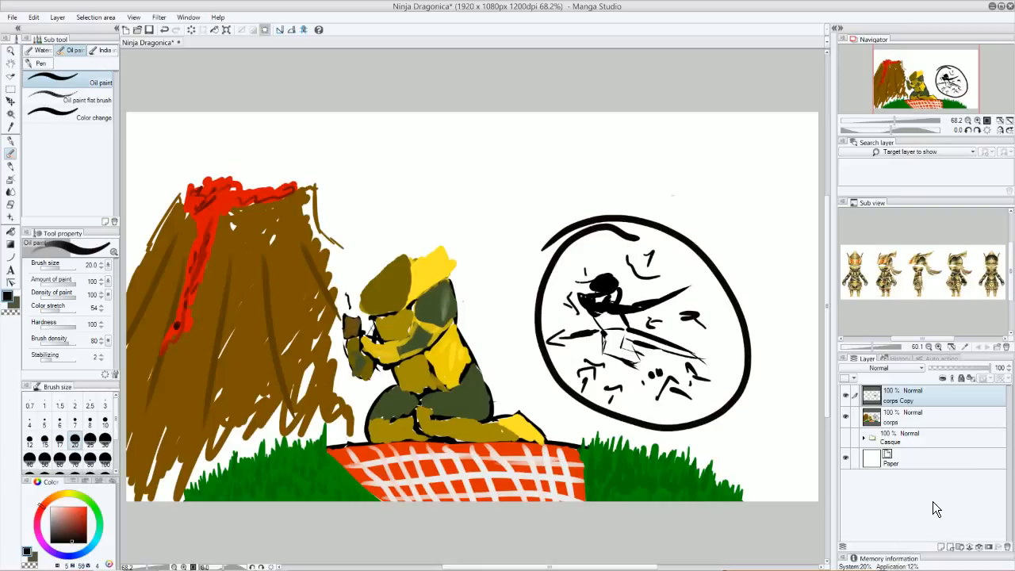
# Hide the corps layer to isolate the black figure, and toggle the Paper layer off and back on
pyautogui.click(844, 416)
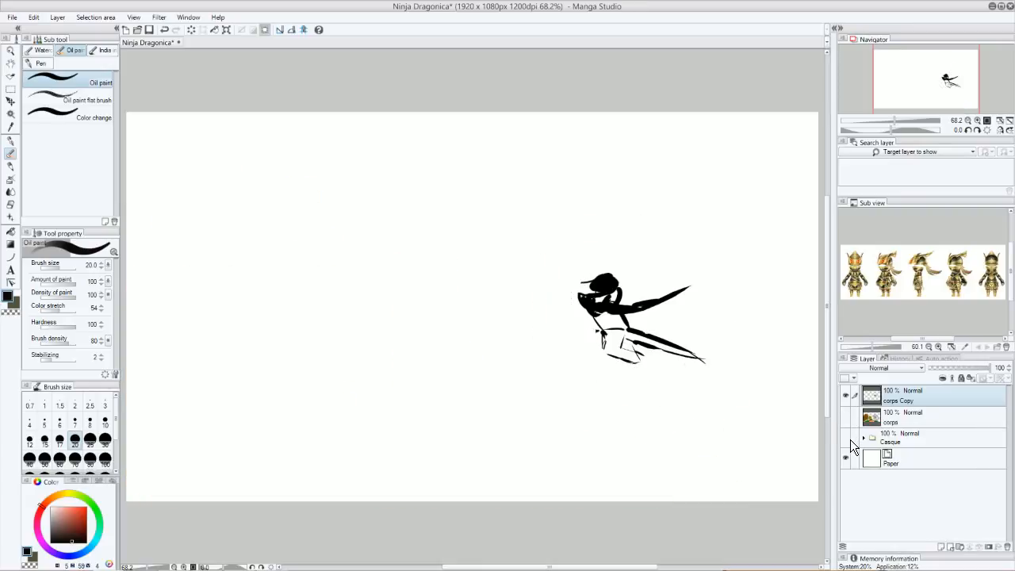
pyautogui.click(846, 455)
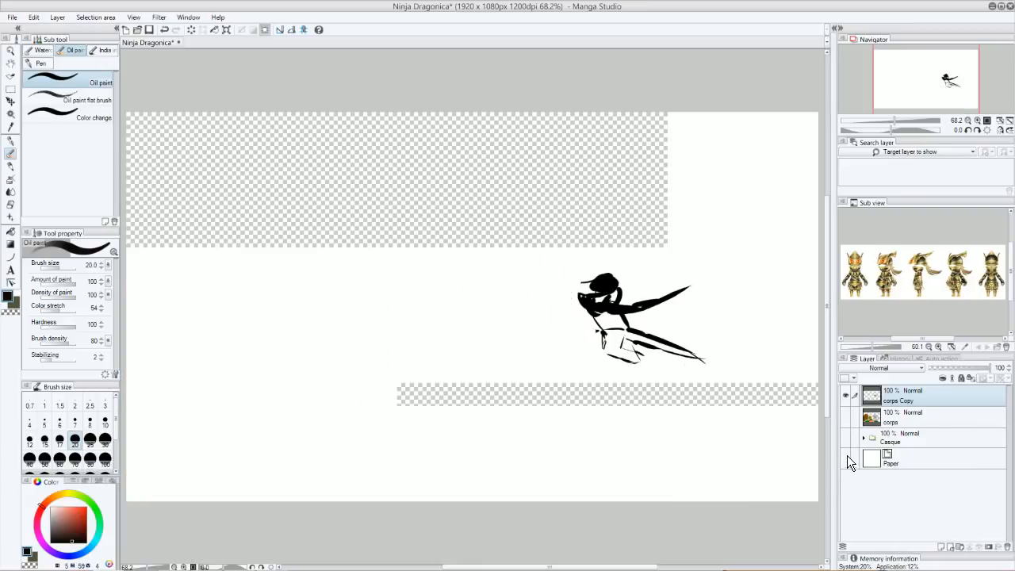
pyautogui.click(846, 456)
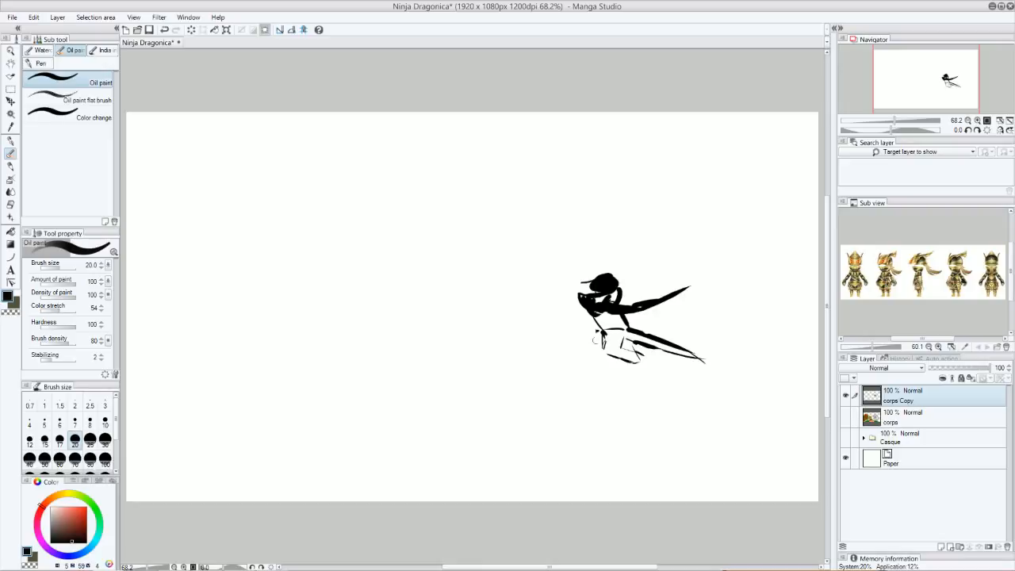
# Move the black figure to the canvas centre and scale it up to about 354% horizontally and 394% vertically
pyautogui.moveTo(623, 345)
pyautogui.mouseDown()
pyautogui.moveTo(589, 343)
pyautogui.moveTo(409, 271)
pyautogui.moveTo(417, 288)
pyautogui.moveTo(454, 278)
pyautogui.moveTo(463, 285)
pyautogui.moveTo(449, 304)
pyautogui.moveTo(457, 313)
pyautogui.mouseUp()
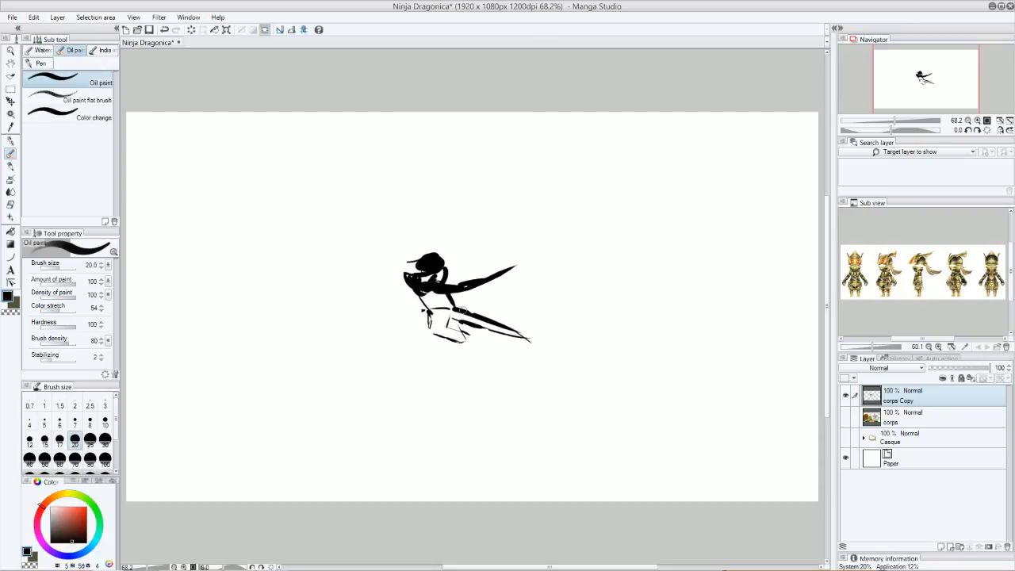
pyautogui.click(228, 30)
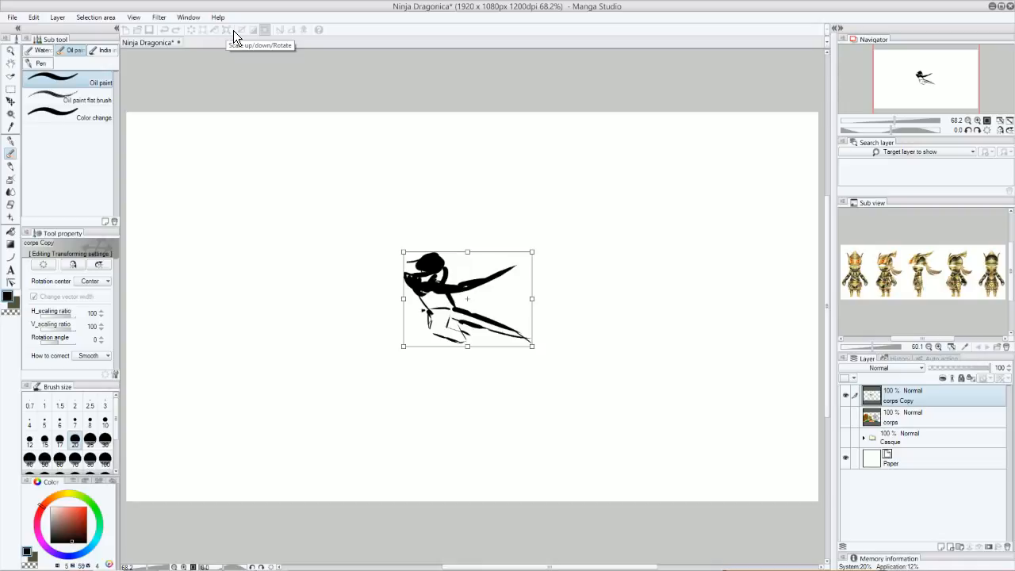
pyautogui.moveTo(532, 252)
pyautogui.mouseDown()
pyautogui.moveTo(685, 143)
pyautogui.moveTo(672, 147)
pyautogui.mouseUp()
pyautogui.moveTo(611, 200); pyautogui.dragTo(492, 293)
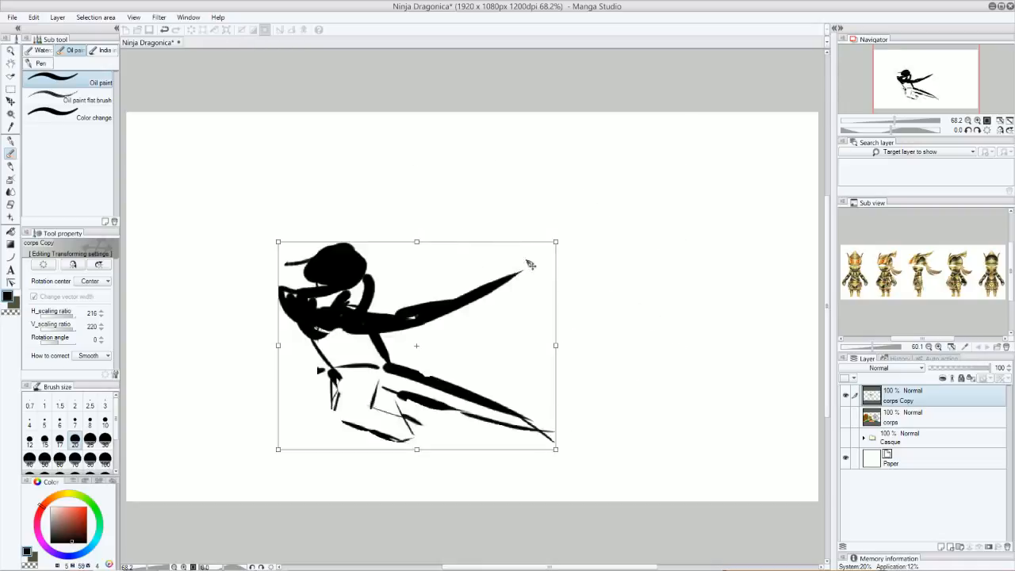
pyautogui.moveTo(555, 237)
pyautogui.mouseDown()
pyautogui.moveTo(635, 187)
pyautogui.moveTo(604, 228)
pyautogui.moveTo(657, 176)
pyautogui.moveTo(650, 170)
pyautogui.moveTo(666, 151)
pyautogui.moveTo(607, 227)
pyautogui.moveTo(703, 143)
pyautogui.moveTo(720, 111)
pyautogui.moveTo(712, 117)
pyautogui.mouseUp()
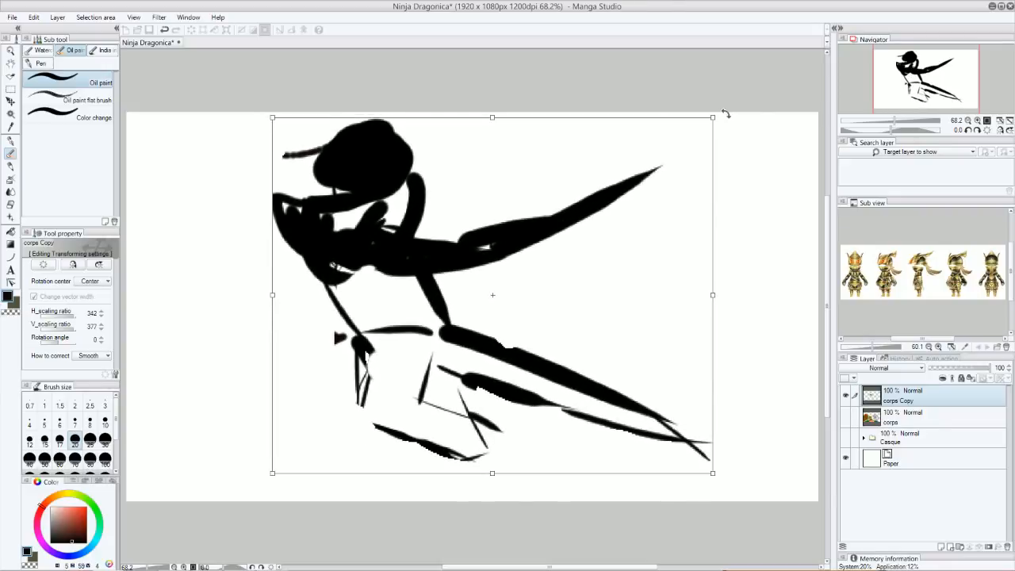
pyautogui.moveTo(272, 473); pyautogui.dragTo(257, 489)
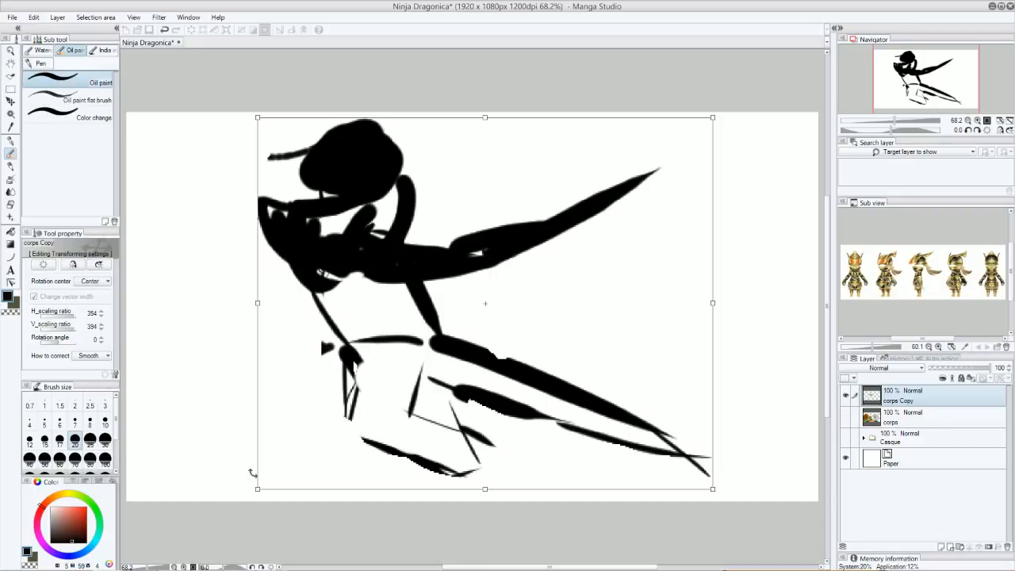
pyautogui.click(13, 89)
pyautogui.click(480, 214)
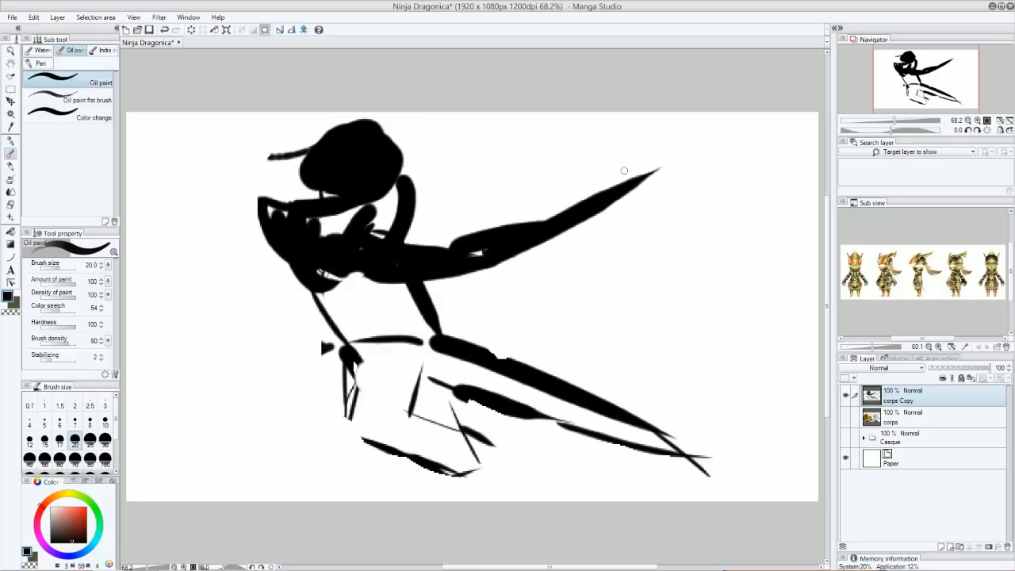
# Paint black outline strokes along the enlarged figure's hips, legs, feet and waist with the size 20 Oil paint brush
pyautogui.moveTo(355, 349); pyautogui.dragTo(335, 408)
pyautogui.moveTo(336, 407)
pyautogui.mouseDown()
pyautogui.moveTo(398, 468)
pyautogui.moveTo(496, 500)
pyautogui.mouseUp()
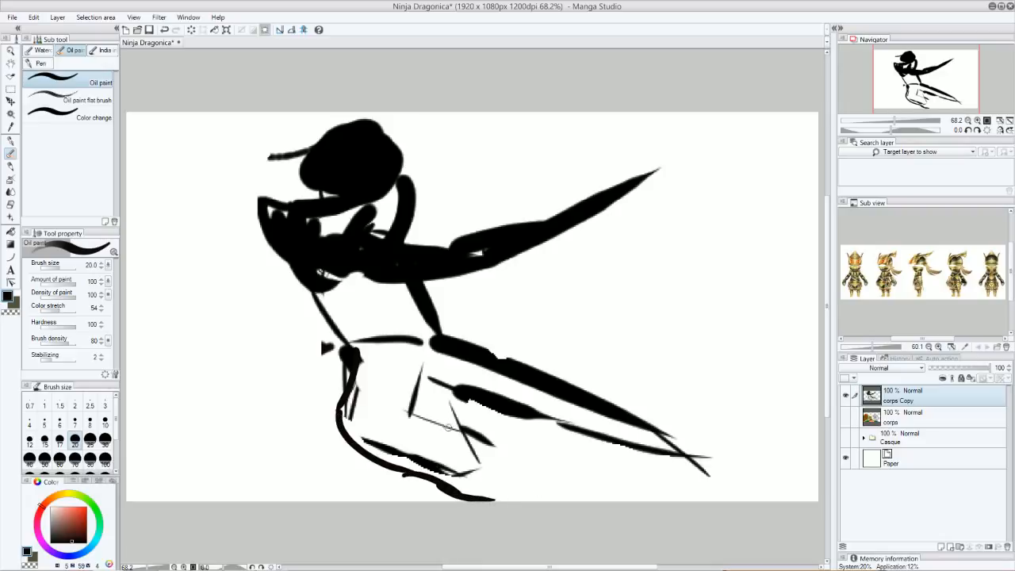
pyautogui.moveTo(446, 426); pyautogui.dragTo(507, 471)
pyautogui.moveTo(419, 386)
pyautogui.mouseDown()
pyautogui.moveTo(446, 430)
pyautogui.moveTo(417, 391)
pyautogui.moveTo(447, 390)
pyautogui.moveTo(604, 458)
pyautogui.mouseUp()
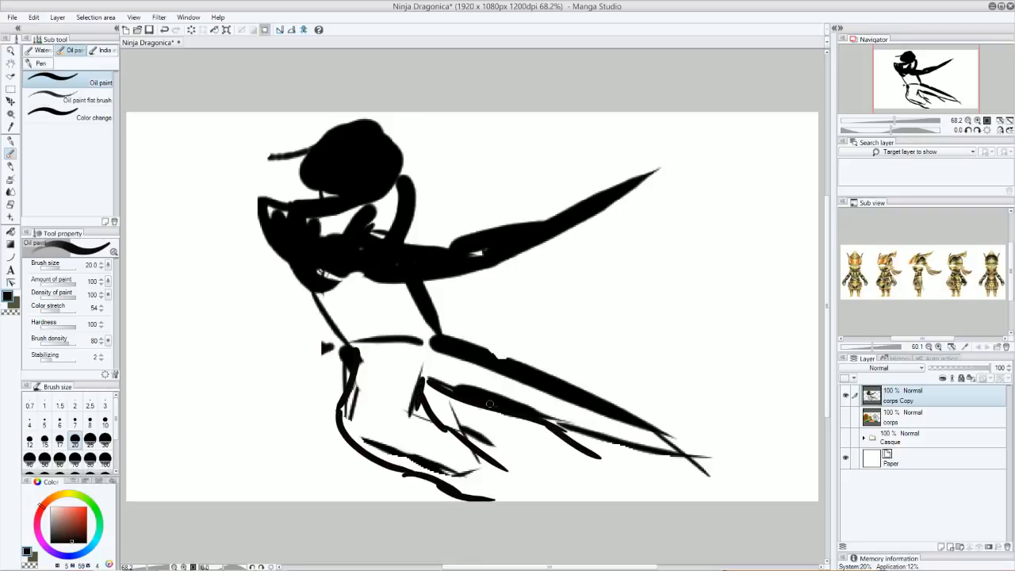
pyautogui.moveTo(544, 389); pyautogui.dragTo(662, 448)
pyautogui.moveTo(585, 456)
pyautogui.mouseDown()
pyautogui.moveTo(648, 468)
pyautogui.moveTo(644, 455)
pyautogui.moveTo(631, 475)
pyautogui.mouseUp()
pyautogui.moveTo(317, 292); pyautogui.dragTo(340, 345)
pyautogui.moveTo(419, 312); pyautogui.dragTo(436, 339)
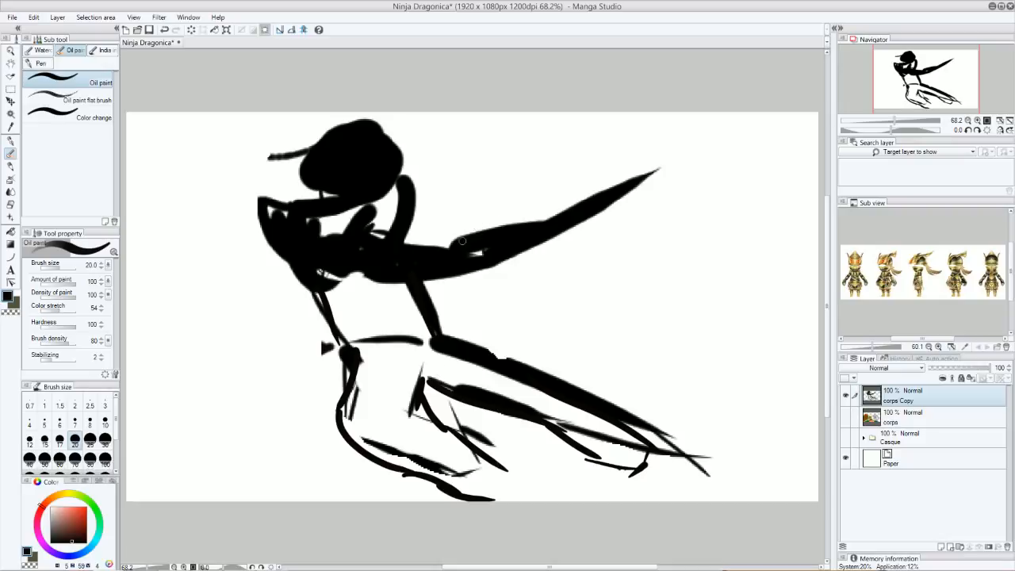
# Thicken the outstretched arm in black and extend it into a pointed wing outline with a scalloped lower edge
pyautogui.moveTo(530, 222); pyautogui.dragTo(630, 176)
pyautogui.moveTo(538, 222)
pyautogui.mouseDown()
pyautogui.moveTo(672, 160)
pyautogui.moveTo(679, 146)
pyautogui.moveTo(763, 150)
pyautogui.moveTo(660, 220)
pyautogui.moveTo(623, 269)
pyautogui.moveTo(569, 255)
pyautogui.moveTo(527, 295)
pyautogui.moveTo(500, 270)
pyautogui.mouseUp()
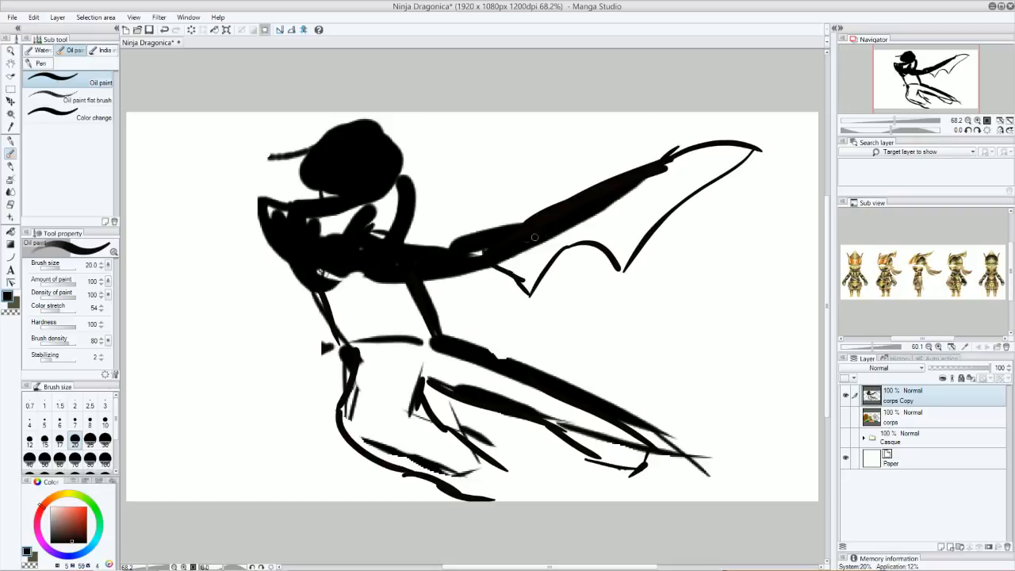
pyautogui.moveTo(520, 243); pyautogui.dragTo(750, 151)
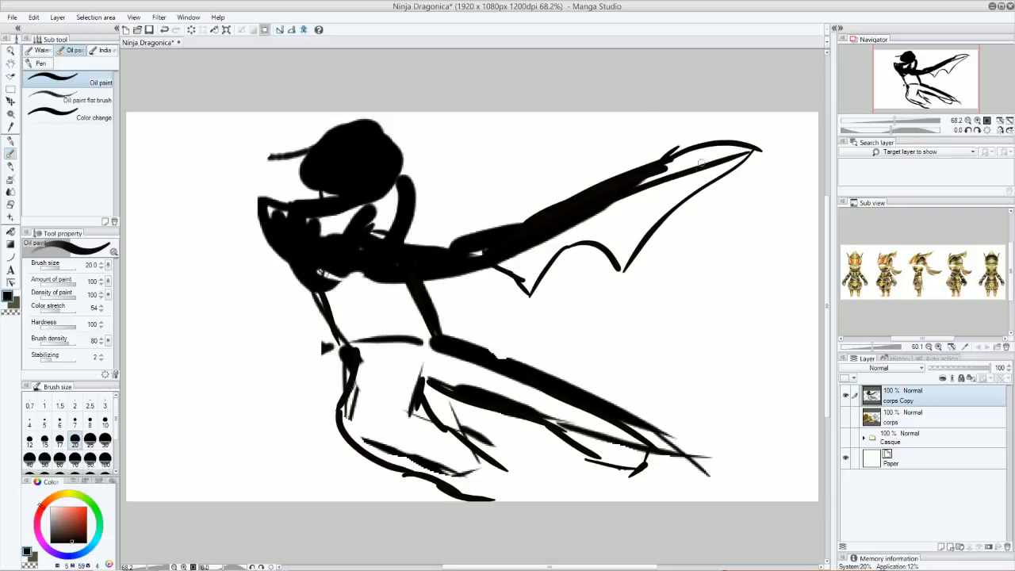
# Change the brush colour to light grey and paint over the black forearm, the wing's upper area and its inner corner
pyautogui.press('x')
pyautogui.moveTo(54, 513)
pyautogui.mouseDown()
pyautogui.moveTo(46, 503)
pyautogui.moveTo(47, 513)
pyautogui.mouseUp()
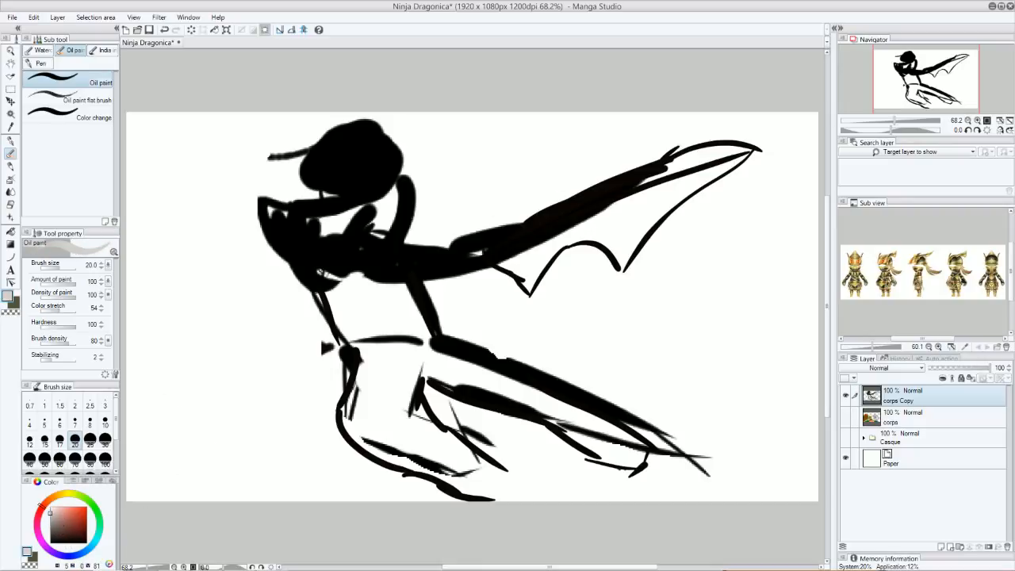
pyautogui.moveTo(737, 145)
pyautogui.mouseDown()
pyautogui.moveTo(668, 158)
pyautogui.moveTo(718, 145)
pyautogui.moveTo(542, 225)
pyautogui.mouseUp()
pyautogui.moveTo(666, 160); pyautogui.dragTo(493, 248)
pyautogui.moveTo(574, 205)
pyautogui.mouseDown()
pyautogui.moveTo(493, 245)
pyautogui.moveTo(686, 164)
pyautogui.mouseUp()
pyautogui.moveTo(622, 195)
pyautogui.mouseDown()
pyautogui.moveTo(738, 149)
pyautogui.moveTo(715, 148)
pyautogui.moveTo(556, 228)
pyautogui.moveTo(572, 212)
pyautogui.moveTo(595, 213)
pyautogui.moveTo(555, 231)
pyautogui.moveTo(491, 247)
pyautogui.moveTo(507, 259)
pyautogui.moveTo(503, 251)
pyautogui.moveTo(523, 245)
pyautogui.moveTo(525, 254)
pyautogui.moveTo(654, 174)
pyautogui.moveTo(555, 232)
pyautogui.moveTo(670, 182)
pyautogui.moveTo(497, 238)
pyautogui.moveTo(664, 164)
pyautogui.moveTo(603, 180)
pyautogui.moveTo(626, 169)
pyautogui.moveTo(774, 140)
pyautogui.moveTo(668, 151)
pyautogui.moveTo(765, 140)
pyautogui.moveTo(654, 156)
pyautogui.moveTo(812, 141)
pyautogui.moveTo(708, 144)
pyautogui.moveTo(796, 140)
pyautogui.moveTo(731, 166)
pyautogui.moveTo(780, 138)
pyautogui.moveTo(721, 178)
pyautogui.moveTo(757, 144)
pyautogui.moveTo(727, 168)
pyautogui.moveTo(740, 153)
pyautogui.moveTo(652, 220)
pyautogui.moveTo(727, 172)
pyautogui.moveTo(648, 236)
pyautogui.moveTo(670, 204)
pyautogui.mouseUp()
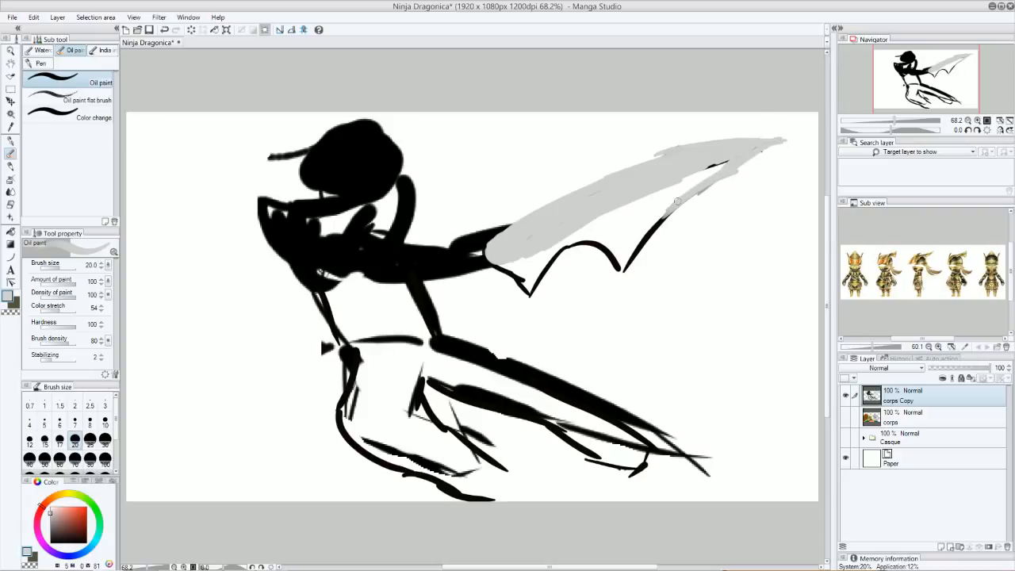
pyautogui.moveTo(735, 140)
pyautogui.mouseDown()
pyautogui.moveTo(682, 180)
pyautogui.moveTo(756, 143)
pyautogui.moveTo(721, 161)
pyautogui.mouseUp()
pyautogui.moveTo(499, 260)
pyautogui.mouseDown()
pyautogui.moveTo(520, 269)
pyautogui.moveTo(530, 293)
pyautogui.moveTo(541, 254)
pyautogui.moveTo(523, 276)
pyautogui.moveTo(528, 249)
pyautogui.moveTo(534, 263)
pyautogui.moveTo(515, 261)
pyautogui.mouseUp()
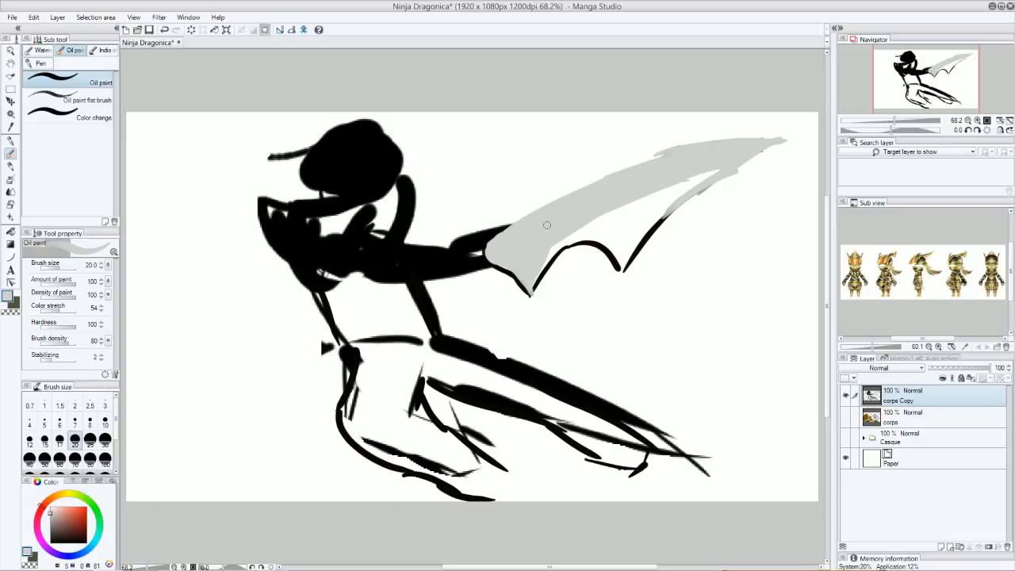
# Fill the rest of the wing with light grey, covering its black outline and smoothing its upper edge
pyautogui.moveTo(528, 274)
pyautogui.mouseDown()
pyautogui.moveTo(557, 248)
pyautogui.moveTo(542, 269)
pyautogui.mouseUp()
pyautogui.moveTo(490, 242)
pyautogui.mouseDown()
pyautogui.moveTo(485, 260)
pyautogui.moveTo(517, 271)
pyautogui.moveTo(525, 290)
pyautogui.moveTo(535, 281)
pyautogui.mouseUp()
pyautogui.moveTo(555, 248)
pyautogui.mouseDown()
pyautogui.moveTo(659, 184)
pyautogui.moveTo(619, 204)
pyautogui.moveTo(722, 167)
pyautogui.moveTo(671, 202)
pyautogui.moveTo(631, 261)
pyautogui.mouseUp()
pyautogui.moveTo(672, 205); pyautogui.dragTo(641, 252)
pyautogui.moveTo(693, 192); pyautogui.dragTo(617, 276)
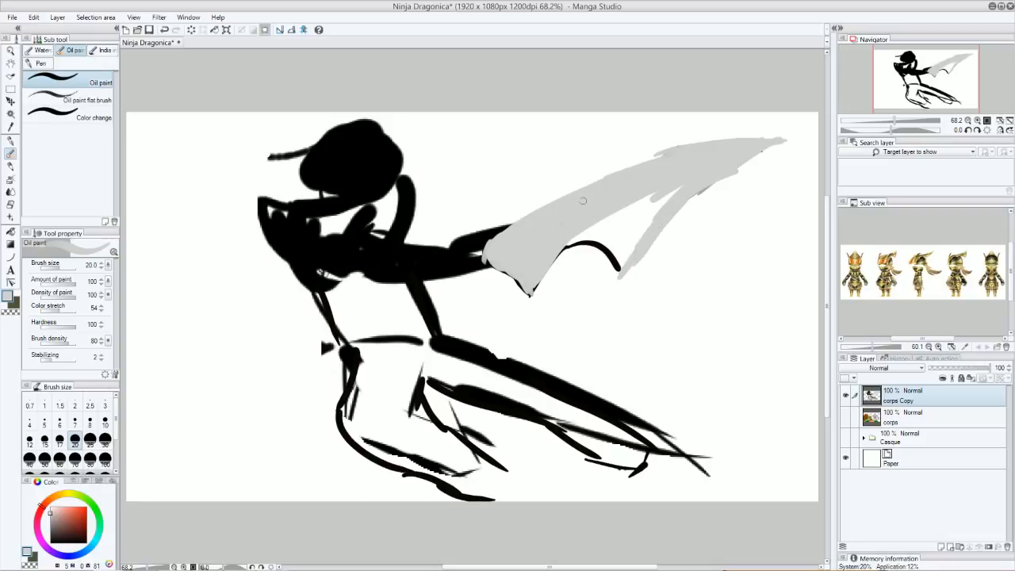
pyautogui.moveTo(557, 257)
pyautogui.mouseDown()
pyautogui.moveTo(612, 251)
pyautogui.moveTo(620, 275)
pyautogui.moveTo(593, 235)
pyautogui.moveTo(564, 230)
pyautogui.mouseUp()
pyautogui.moveTo(621, 275)
pyautogui.mouseDown()
pyautogui.moveTo(581, 235)
pyautogui.moveTo(610, 258)
pyautogui.moveTo(589, 241)
pyautogui.moveTo(573, 259)
pyautogui.moveTo(590, 246)
pyautogui.moveTo(553, 252)
pyautogui.moveTo(689, 177)
pyautogui.moveTo(657, 191)
pyautogui.moveTo(639, 245)
pyautogui.moveTo(648, 207)
pyautogui.moveTo(620, 241)
pyautogui.moveTo(619, 269)
pyautogui.moveTo(602, 224)
pyautogui.mouseUp()
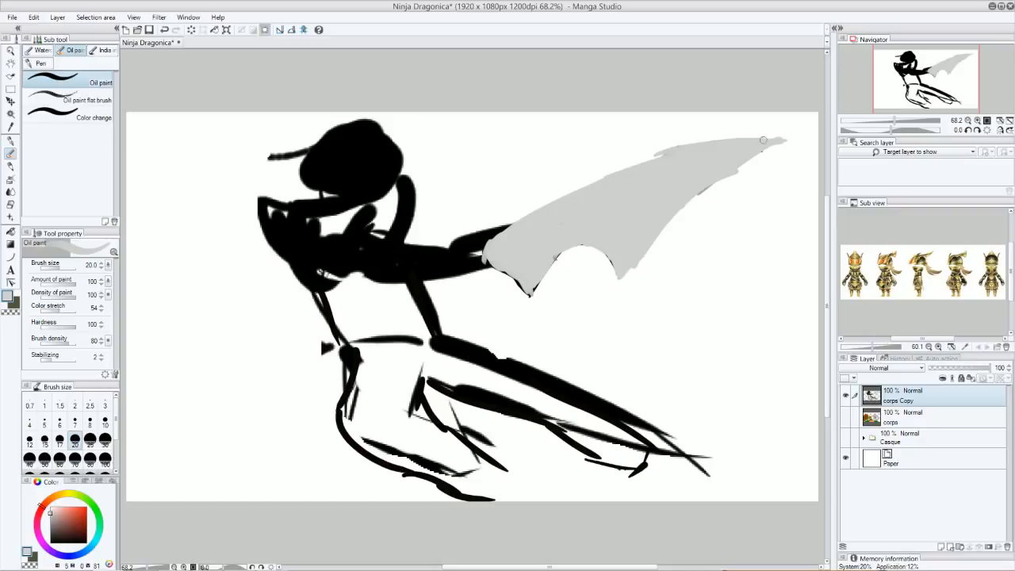
pyautogui.moveTo(617, 275)
pyautogui.mouseDown()
pyautogui.moveTo(560, 234)
pyautogui.moveTo(607, 252)
pyautogui.moveTo(586, 237)
pyautogui.moveTo(527, 281)
pyautogui.moveTo(572, 241)
pyautogui.moveTo(531, 287)
pyautogui.mouseUp()
pyautogui.moveTo(494, 246)
pyautogui.mouseDown()
pyautogui.moveTo(485, 254)
pyautogui.moveTo(493, 263)
pyautogui.moveTo(533, 290)
pyautogui.moveTo(500, 270)
pyautogui.moveTo(525, 290)
pyautogui.moveTo(541, 272)
pyautogui.moveTo(534, 284)
pyautogui.mouseUp()
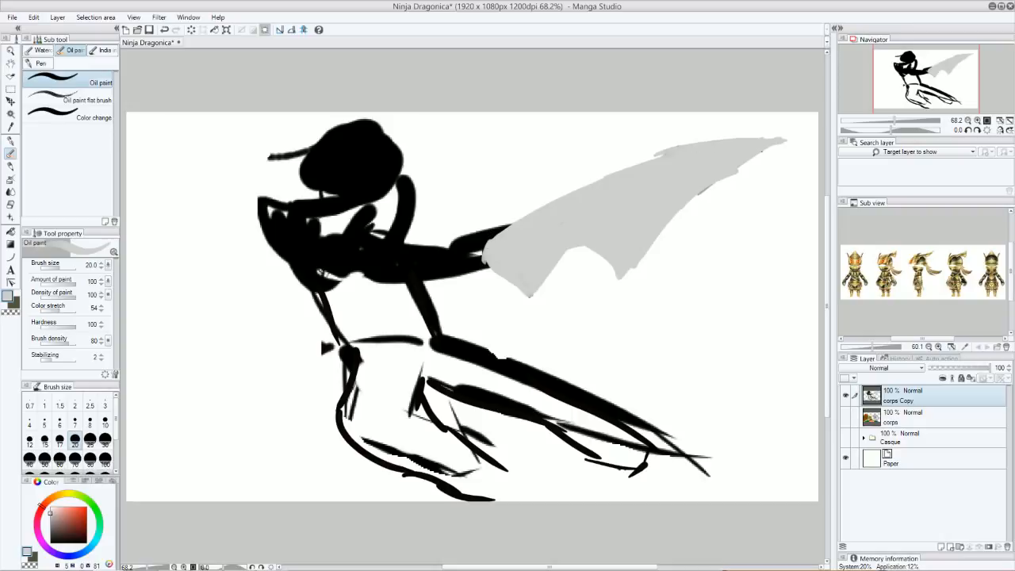
pyautogui.moveTo(696, 141)
pyautogui.mouseDown()
pyautogui.moveTo(558, 190)
pyautogui.moveTo(672, 147)
pyautogui.moveTo(459, 274)
pyautogui.moveTo(492, 264)
pyautogui.mouseUp()
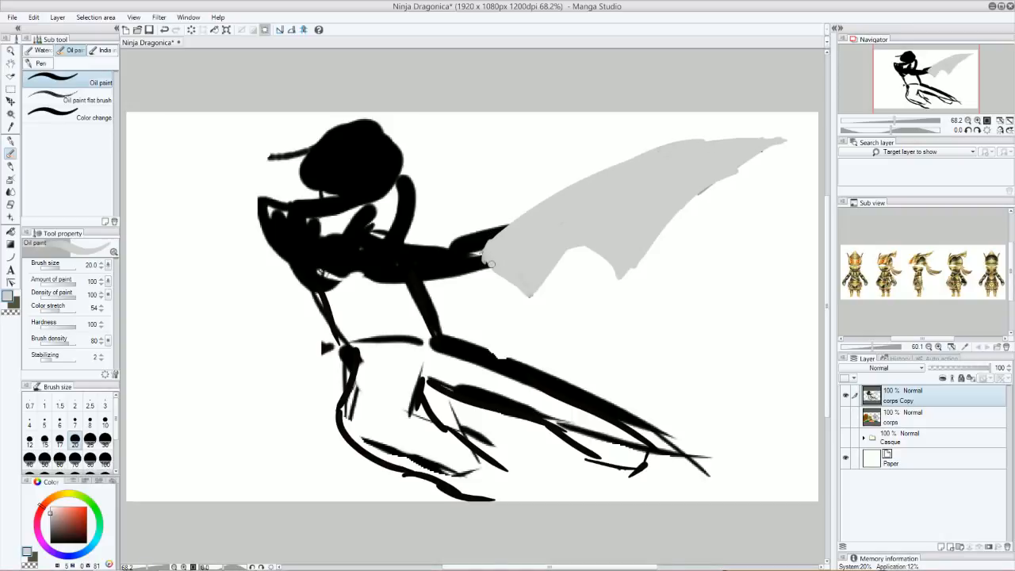
# Dab three round holes inside the grey wing and two notches along its upper edge
pyautogui.moveTo(612, 204); pyautogui.dragTo(623, 196)
pyautogui.moveTo(707, 158); pyautogui.dragTo(708, 157)
pyautogui.moveTo(536, 235); pyautogui.dragTo(538, 236)
pyautogui.moveTo(564, 188); pyautogui.dragTo(566, 191)
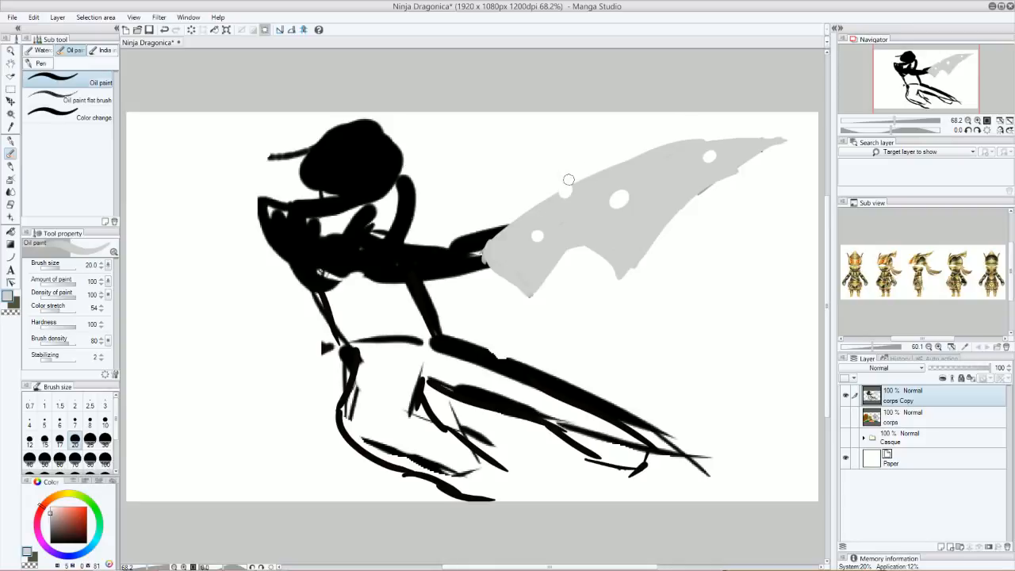
pyautogui.moveTo(680, 141); pyautogui.dragTo(668, 144)
# Select the whole grey wing with the Selection pen at brush size 25
pyautogui.click(10, 89)
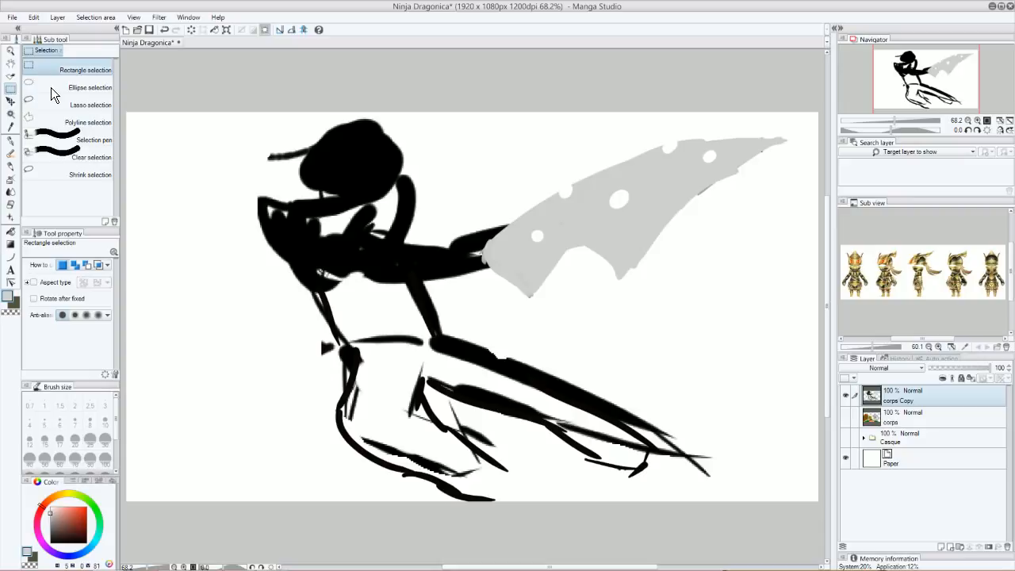
pyautogui.click(101, 141)
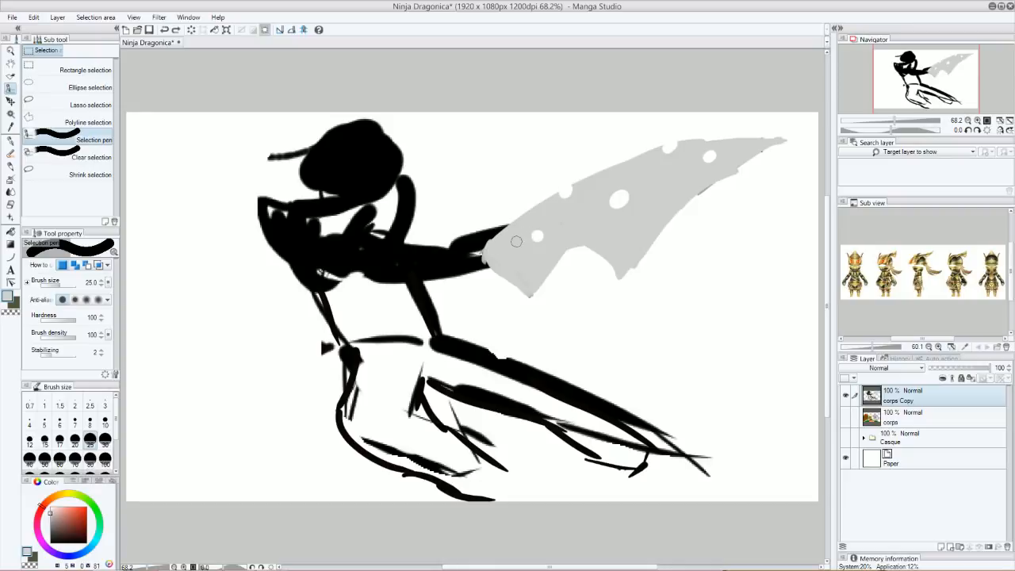
pyautogui.moveTo(516, 241)
pyautogui.mouseDown()
pyautogui.moveTo(489, 246)
pyautogui.moveTo(614, 163)
pyautogui.moveTo(666, 144)
pyautogui.moveTo(783, 138)
pyautogui.moveTo(737, 140)
pyautogui.moveTo(760, 149)
pyautogui.moveTo(702, 181)
pyautogui.moveTo(626, 273)
pyautogui.moveTo(657, 221)
pyautogui.moveTo(617, 273)
pyautogui.moveTo(580, 246)
pyautogui.moveTo(550, 272)
pyautogui.moveTo(612, 258)
pyautogui.moveTo(591, 236)
pyautogui.moveTo(530, 289)
pyautogui.moveTo(498, 259)
pyautogui.moveTo(514, 287)
pyautogui.moveTo(508, 281)
pyautogui.moveTo(559, 247)
pyautogui.moveTo(545, 213)
pyautogui.moveTo(502, 255)
pyautogui.moveTo(628, 192)
pyautogui.moveTo(617, 176)
pyautogui.mouseUp()
pyautogui.moveTo(537, 236); pyautogui.dragTo(550, 256)
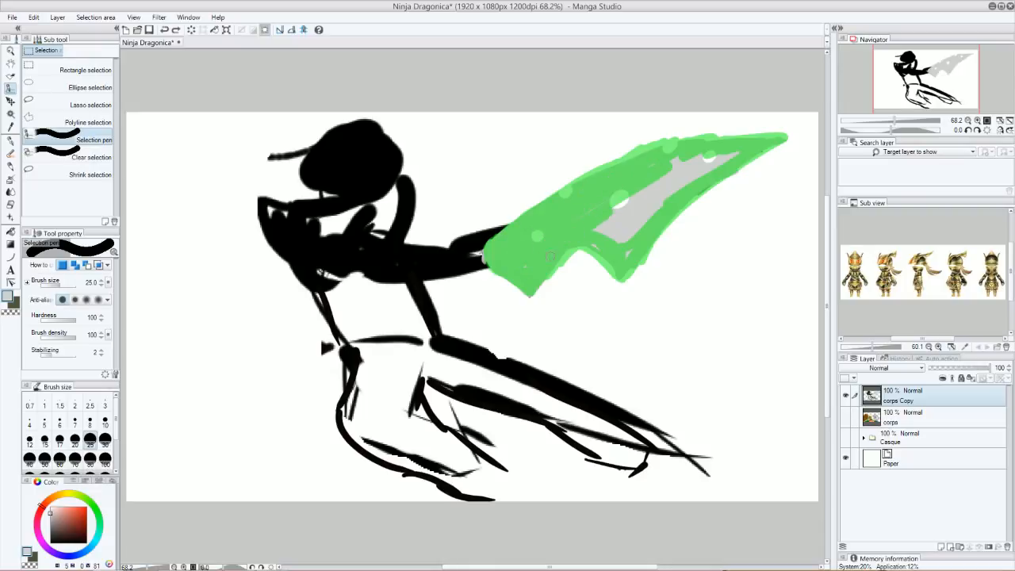
pyautogui.moveTo(589, 216)
pyautogui.mouseDown()
pyautogui.moveTo(684, 150)
pyautogui.moveTo(686, 175)
pyautogui.moveTo(736, 153)
pyautogui.moveTo(671, 174)
pyautogui.moveTo(591, 222)
pyautogui.moveTo(647, 185)
pyautogui.moveTo(612, 217)
pyautogui.mouseUp()
pyautogui.moveTo(603, 252)
pyautogui.mouseDown()
pyautogui.moveTo(646, 202)
pyautogui.moveTo(617, 240)
pyautogui.moveTo(600, 238)
pyautogui.moveTo(644, 191)
pyautogui.moveTo(652, 196)
pyautogui.moveTo(630, 235)
pyautogui.moveTo(652, 209)
pyautogui.mouseUp()
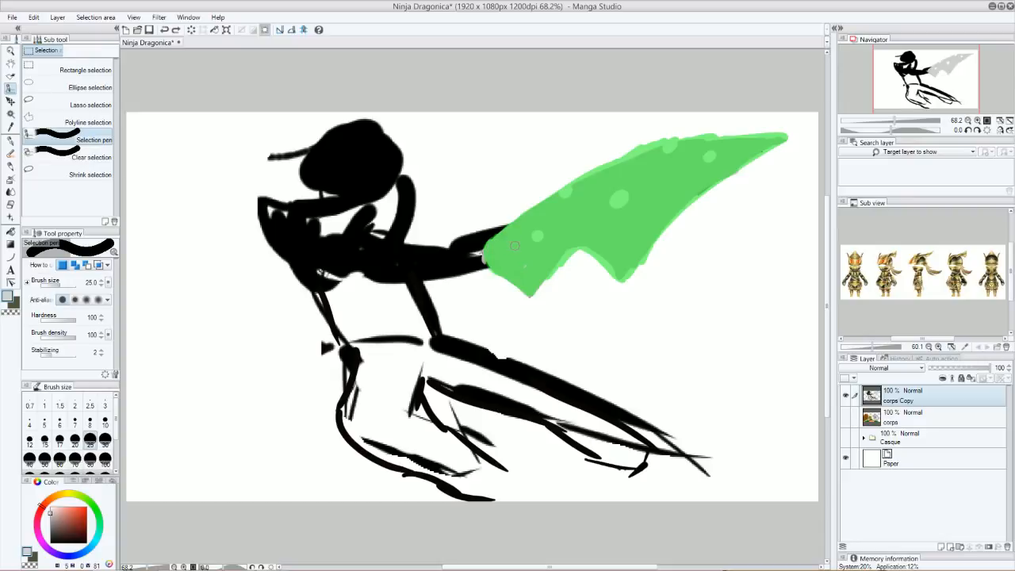
pyautogui.click(728, 149)
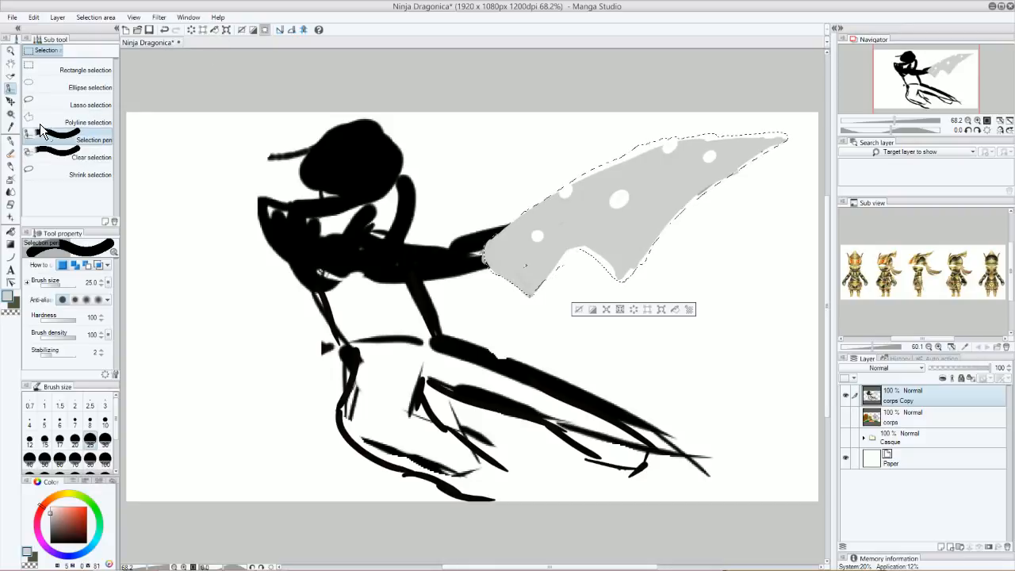
# Put the grey wing on its own layer above corps Copy, leaving no active selection
pyautogui.click(10, 101)
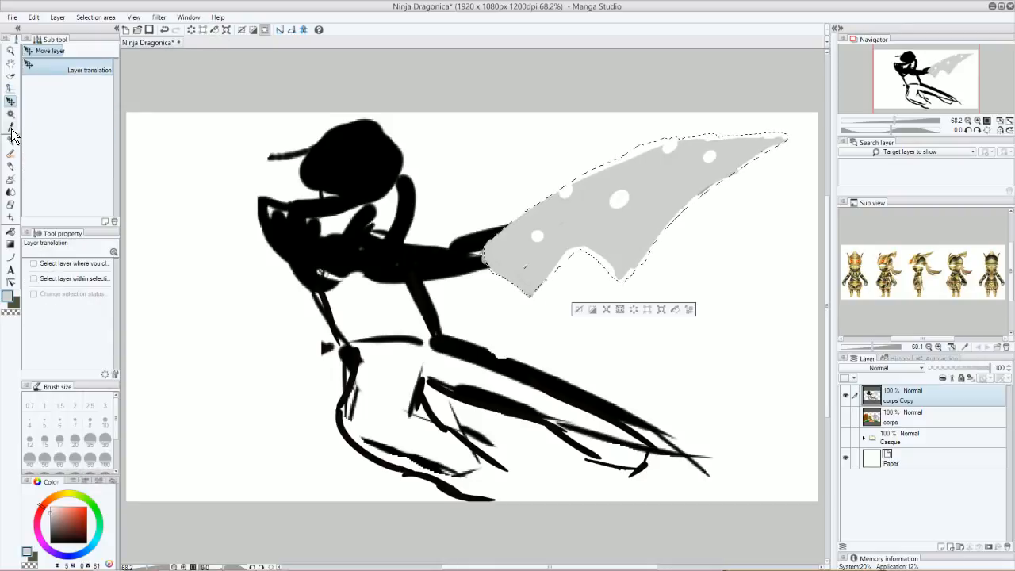
pyautogui.click(10, 88)
pyautogui.click(234, 191)
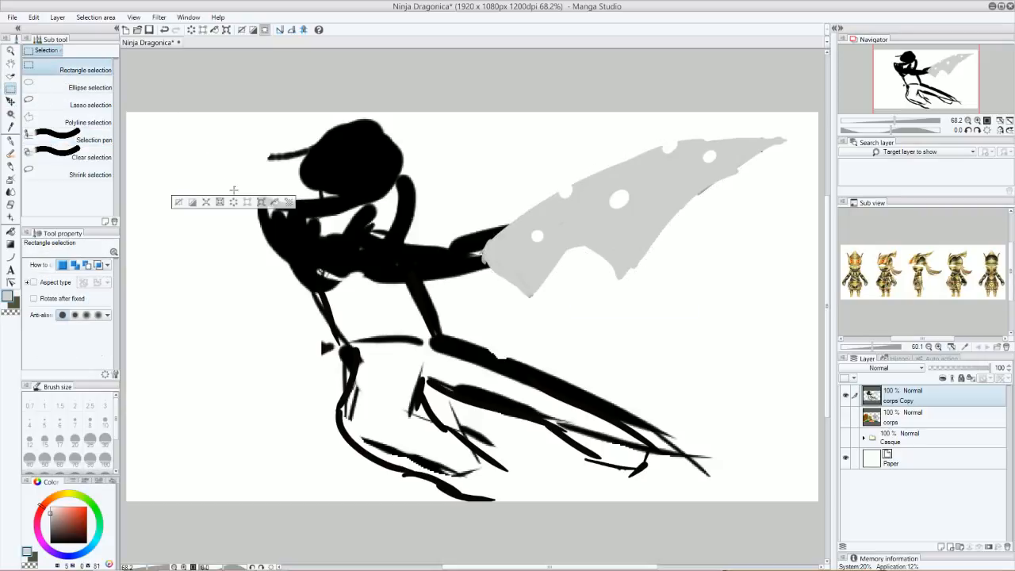
pyautogui.click(225, 323)
pyautogui.click(247, 311)
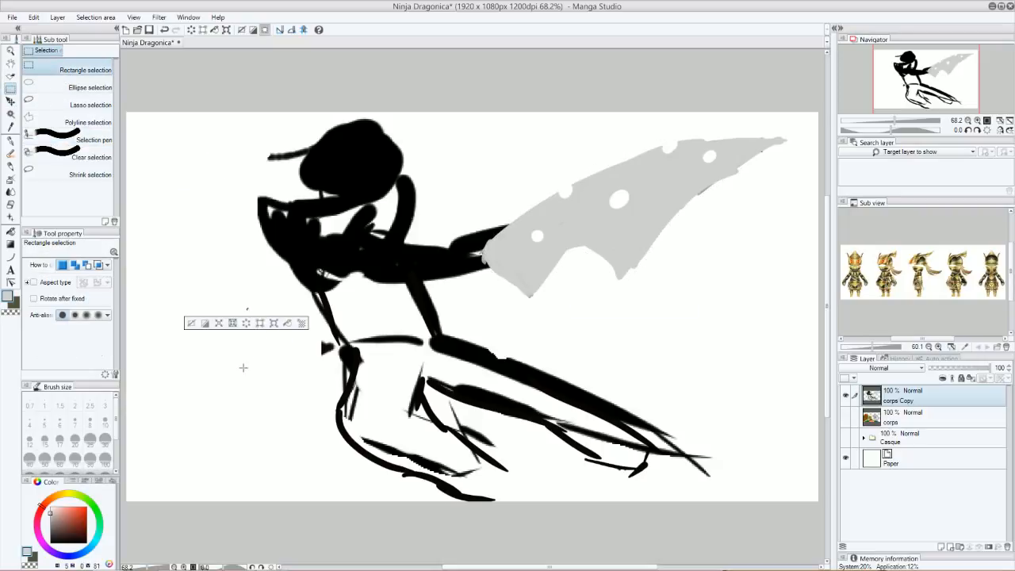
pyautogui.click(247, 364)
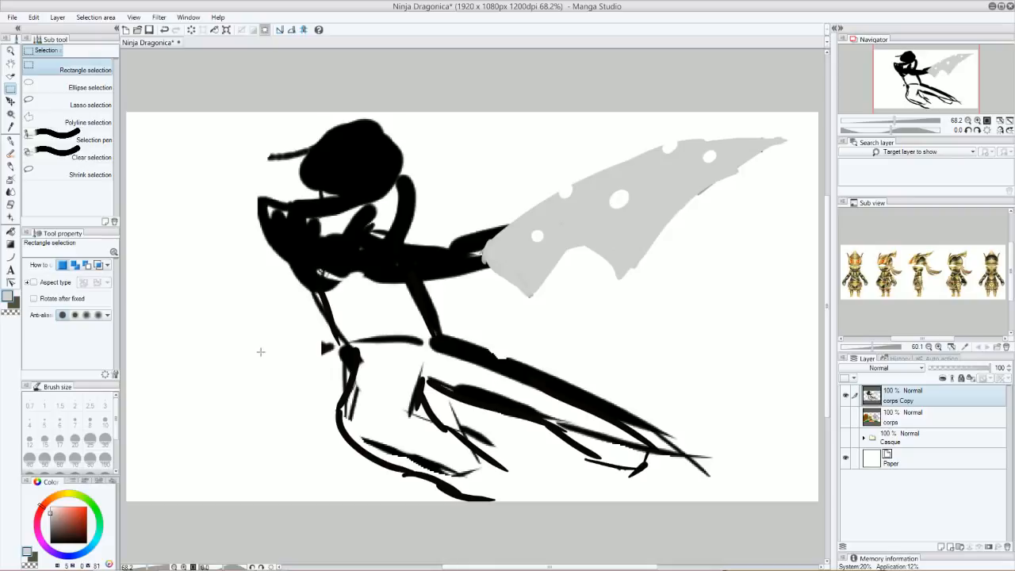
pyautogui.hotkey('ctrl', 'v')
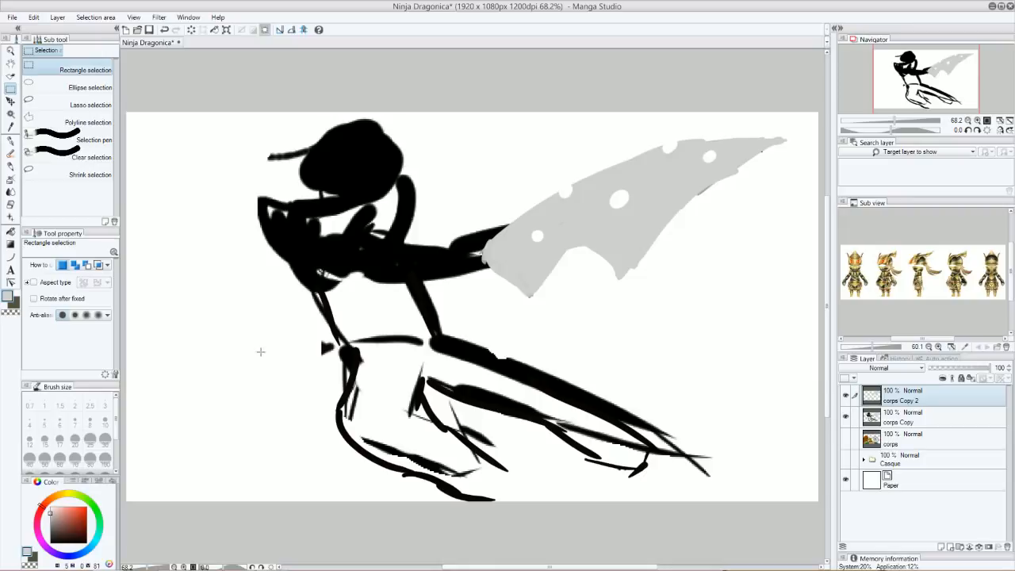
# Erase the black arm between the torso and the wing on the corps Copy layer using the Harder eraser at size 30
pyautogui.click(904, 412)
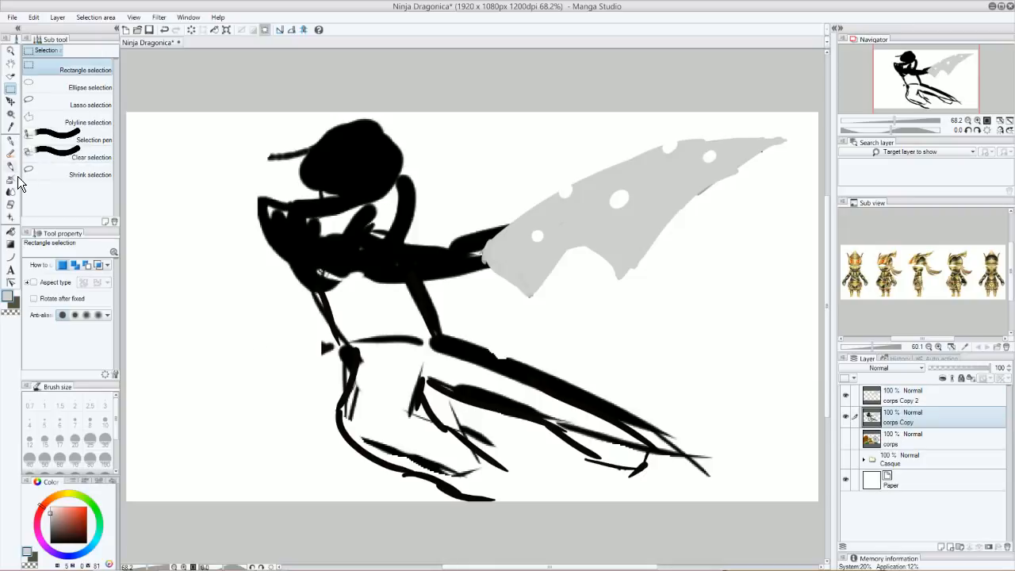
pyautogui.click(10, 203)
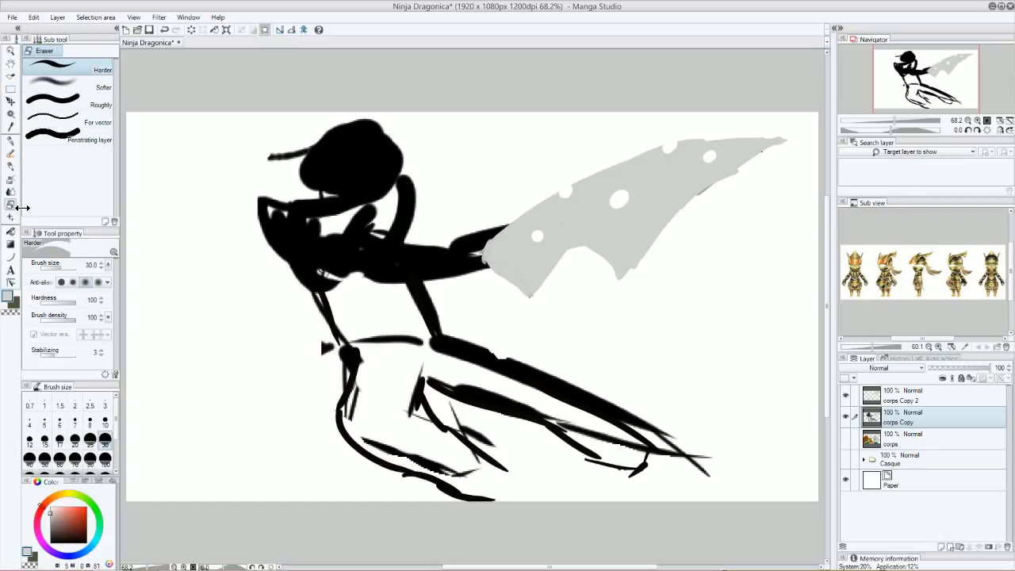
pyautogui.moveTo(489, 225); pyautogui.dragTo(479, 278)
pyautogui.moveTo(480, 253)
pyautogui.mouseDown()
pyautogui.moveTo(460, 272)
pyautogui.moveTo(467, 229)
pyautogui.moveTo(422, 279)
pyautogui.moveTo(475, 283)
pyautogui.mouseUp()
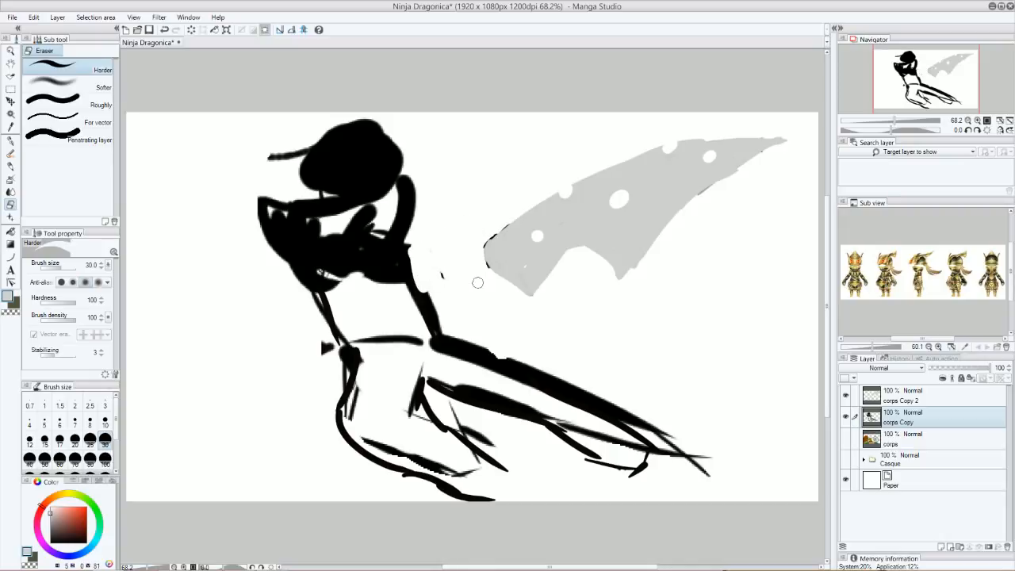
# Hide the corps Copy 2 layer and erase the stray specks left beside the figure on the corps Copy layer
pyautogui.click(846, 398)
pyautogui.doubleClick(845, 399)
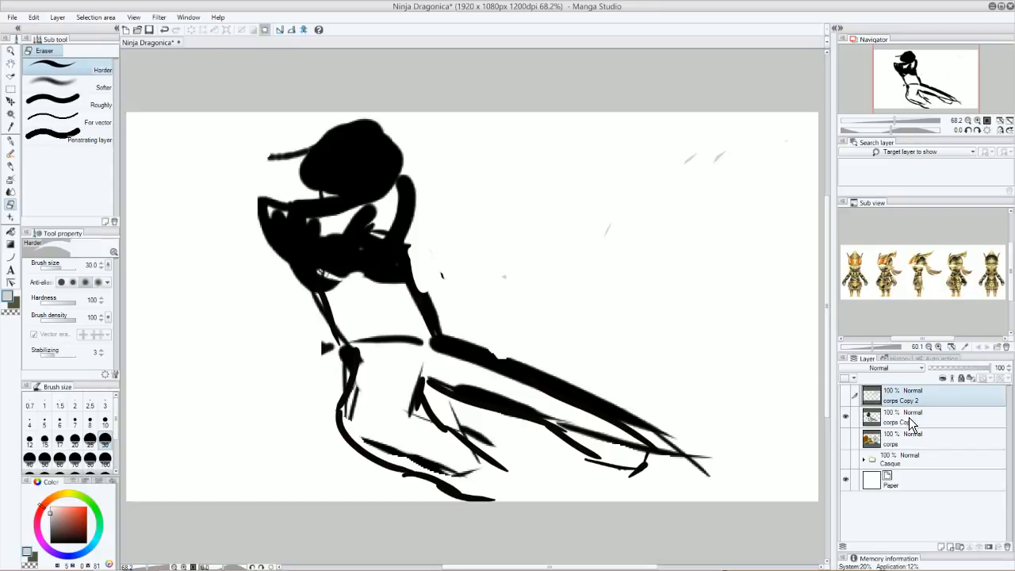
pyautogui.click(890, 430)
pyautogui.moveTo(718, 155); pyautogui.dragTo(674, 174)
pyautogui.moveTo(637, 206)
pyautogui.mouseDown()
pyautogui.moveTo(554, 270)
pyautogui.moveTo(468, 280)
pyautogui.moveTo(435, 249)
pyautogui.mouseUp()
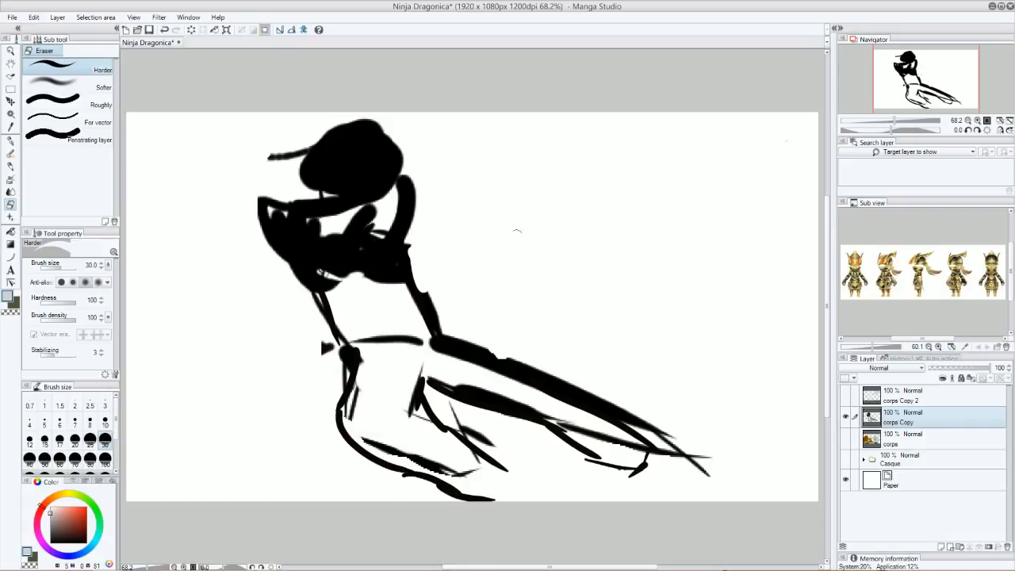
# Show the corps Copy 2 layer and trim the grey wing's ragged base, lower edge and tip with the Harder eraser at size 30
pyautogui.click(912, 392)
pyautogui.click(847, 392)
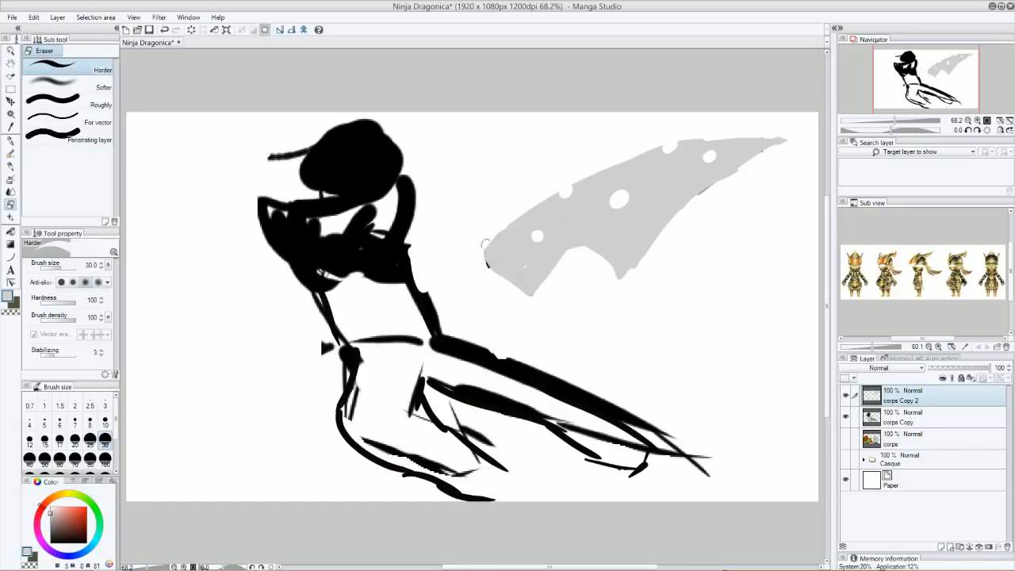
pyautogui.moveTo(474, 247); pyautogui.dragTo(542, 282)
pyautogui.click(522, 287)
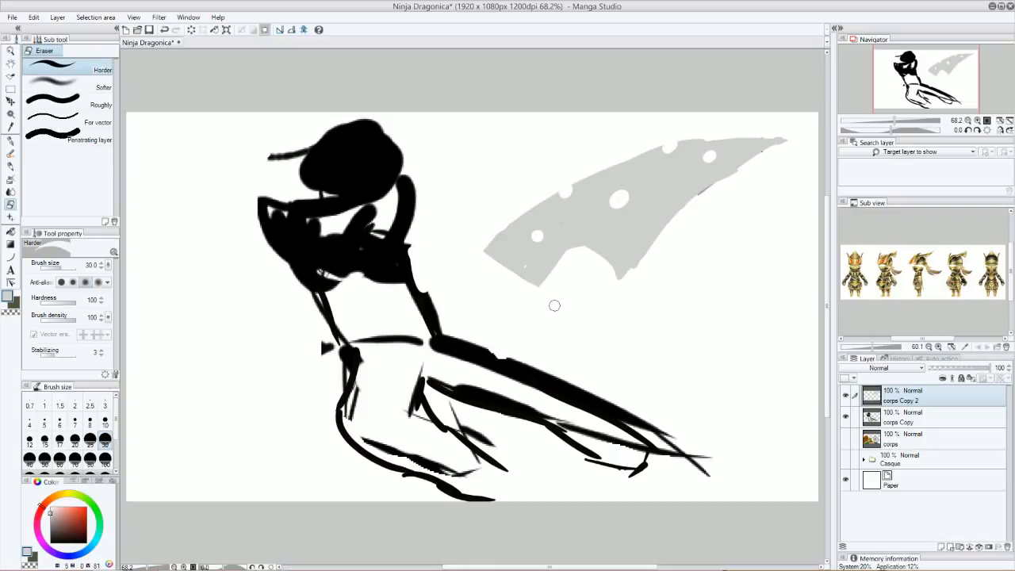
pyautogui.moveTo(623, 276); pyautogui.dragTo(781, 141)
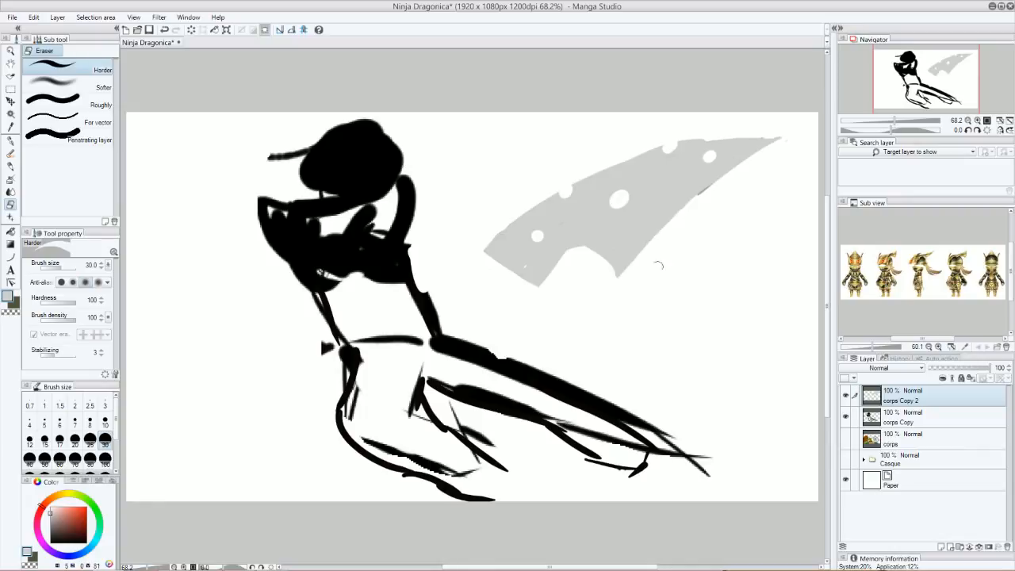
pyautogui.moveTo(612, 289)
pyautogui.mouseDown()
pyautogui.moveTo(679, 208)
pyautogui.moveTo(767, 161)
pyautogui.mouseUp()
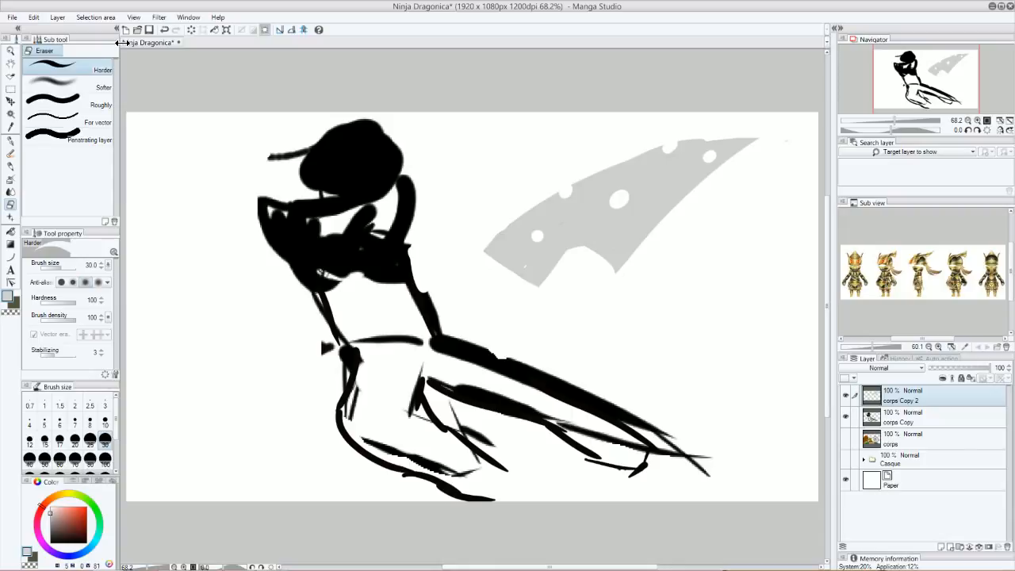
# Shrink the grey wing to about 29% width and 24% height with a scale transformation
pyautogui.click(10, 89)
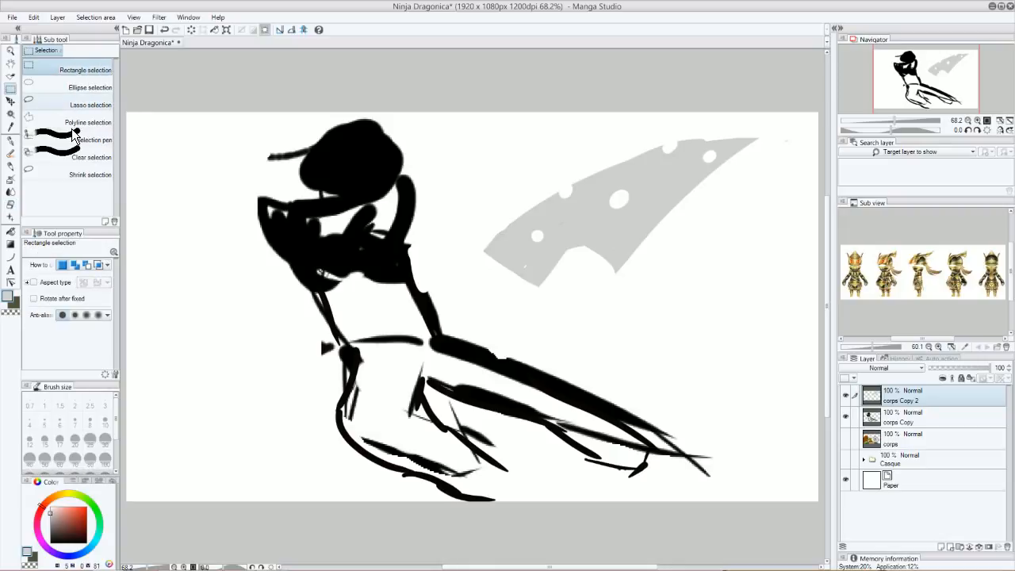
pyautogui.click(10, 140)
pyautogui.click(225, 30)
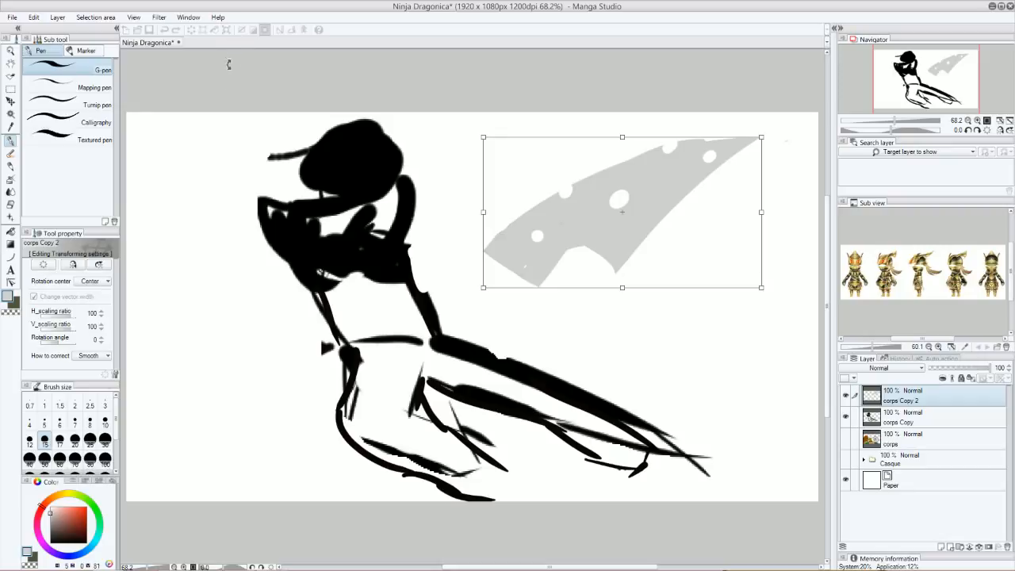
pyautogui.moveTo(762, 138); pyautogui.dragTo(565, 253)
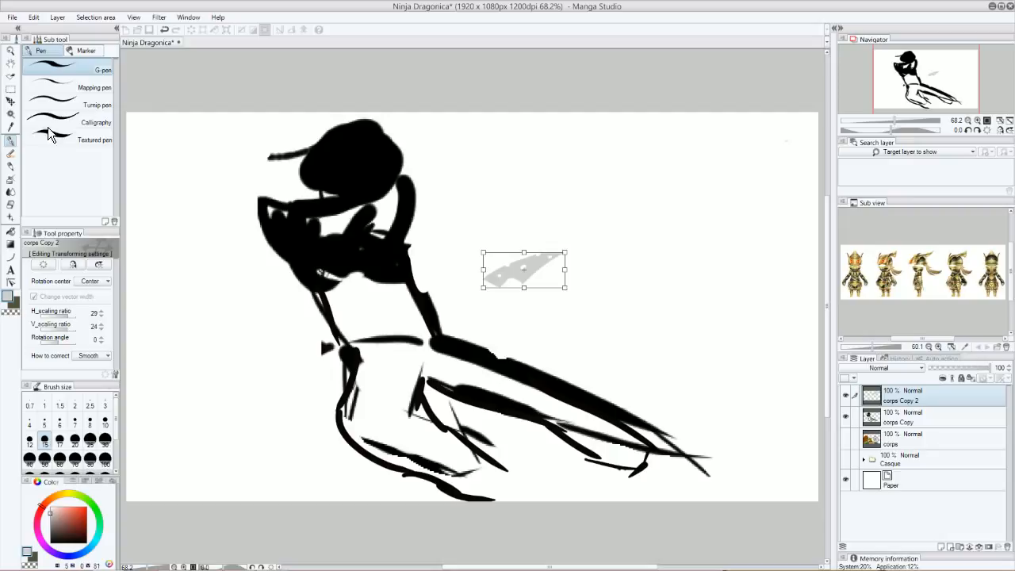
pyautogui.click(14, 93)
pyautogui.click(462, 213)
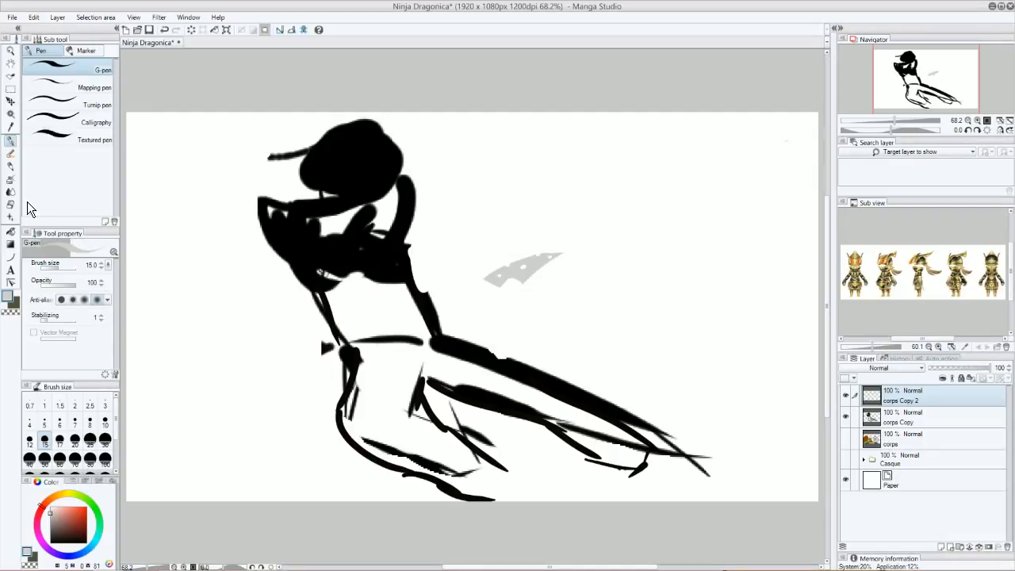
# Paint a short black handle at the small grey blade's lower-left end using the Oil paint brush at size 20
pyautogui.click(10, 153)
pyautogui.click(51, 544)
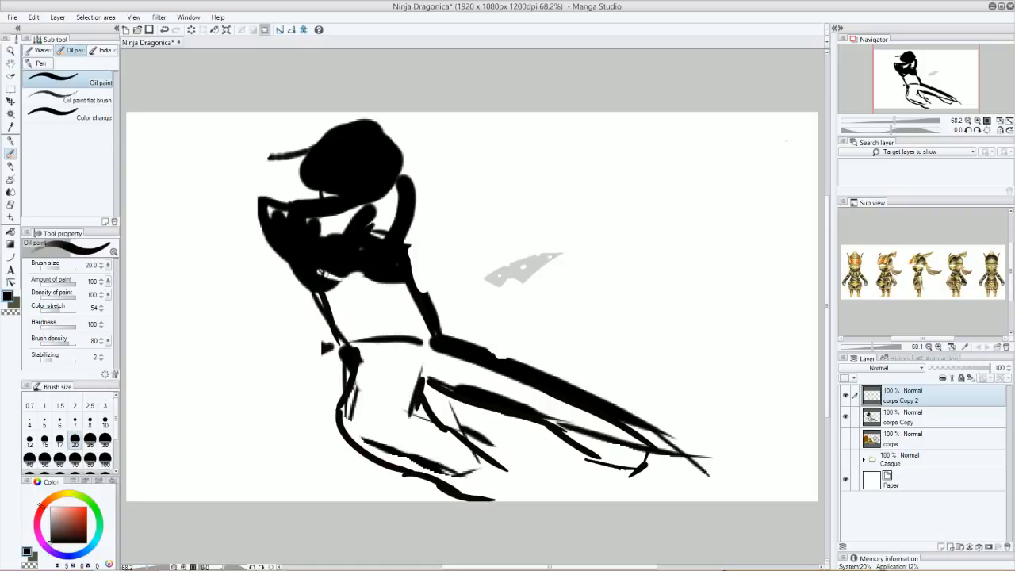
pyautogui.moveTo(489, 284); pyautogui.dragTo(482, 291)
# Rename the corps Copy 2 layer as Arme
pyautogui.doubleClick(913, 403)
pyautogui.write('Arme')
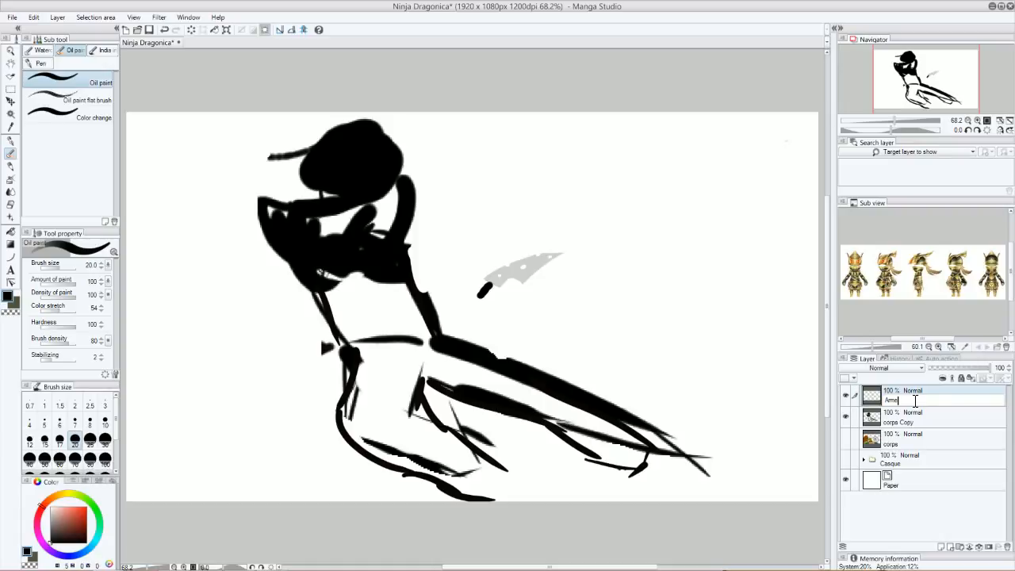
pyautogui.press('Return')
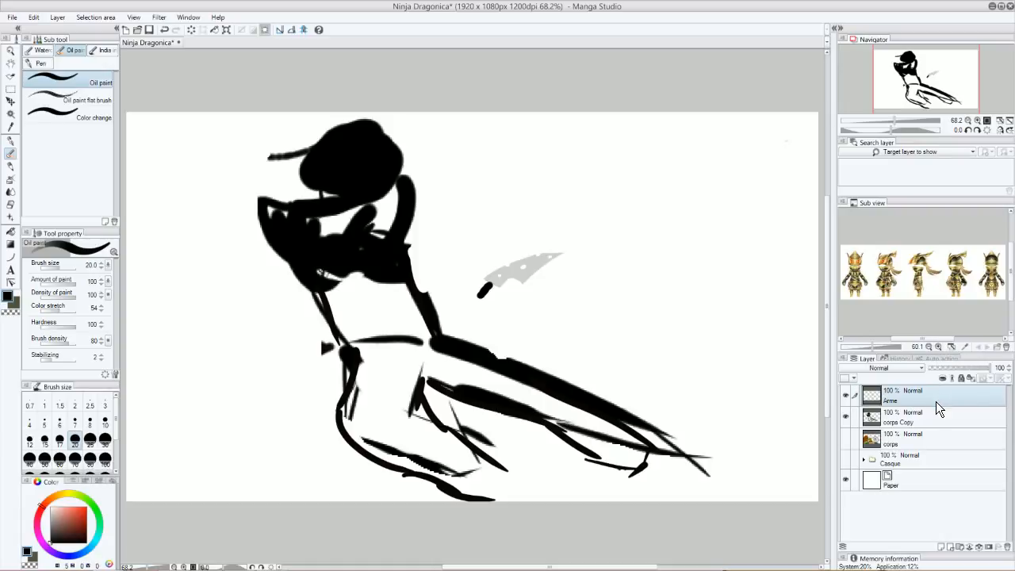
# Hollow out the figure's black head on the corps Copy layer, leaving only a thick outline
pyautogui.click(937, 413)
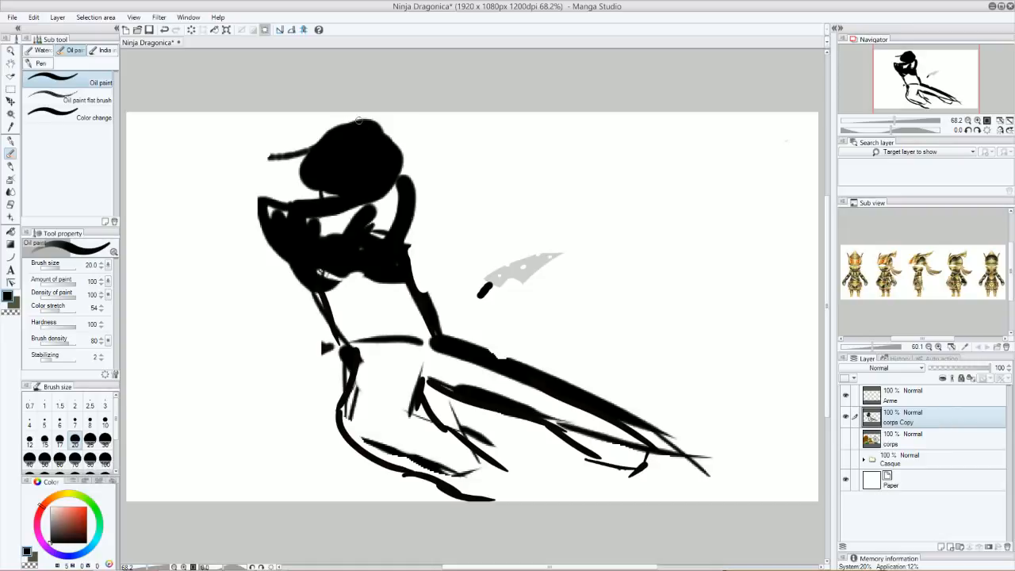
pyautogui.moveTo(360, 146)
pyautogui.mouseDown()
pyautogui.moveTo(333, 176)
pyautogui.moveTo(326, 159)
pyautogui.moveTo(352, 137)
pyautogui.moveTo(372, 170)
pyautogui.moveTo(337, 187)
pyautogui.moveTo(349, 133)
pyautogui.moveTo(348, 144)
pyautogui.mouseUp()
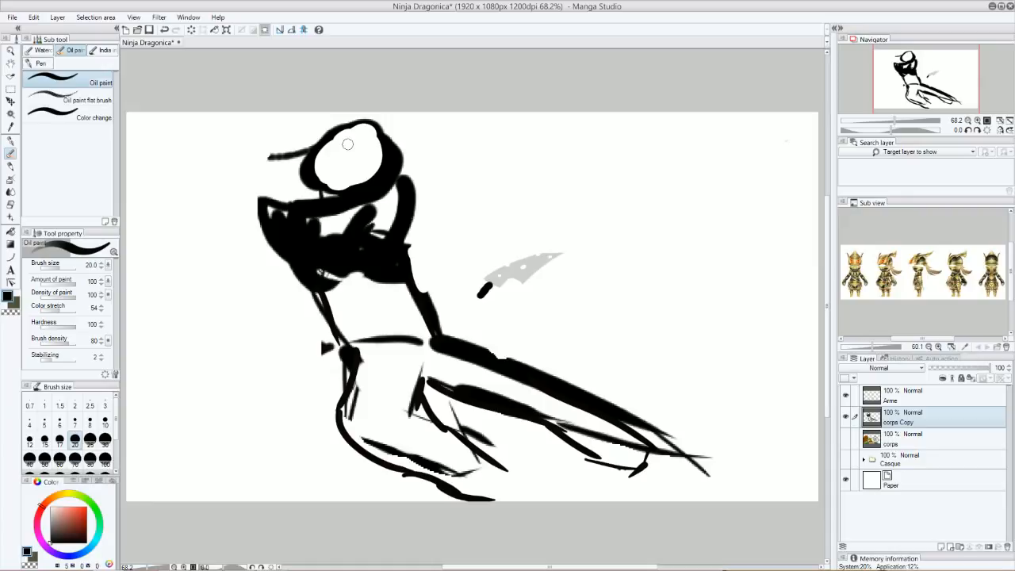
# Transform the figure on the corps Copy layer, scaling it to about 90% by 91% and rotating it about 10 degrees
pyautogui.click(228, 30)
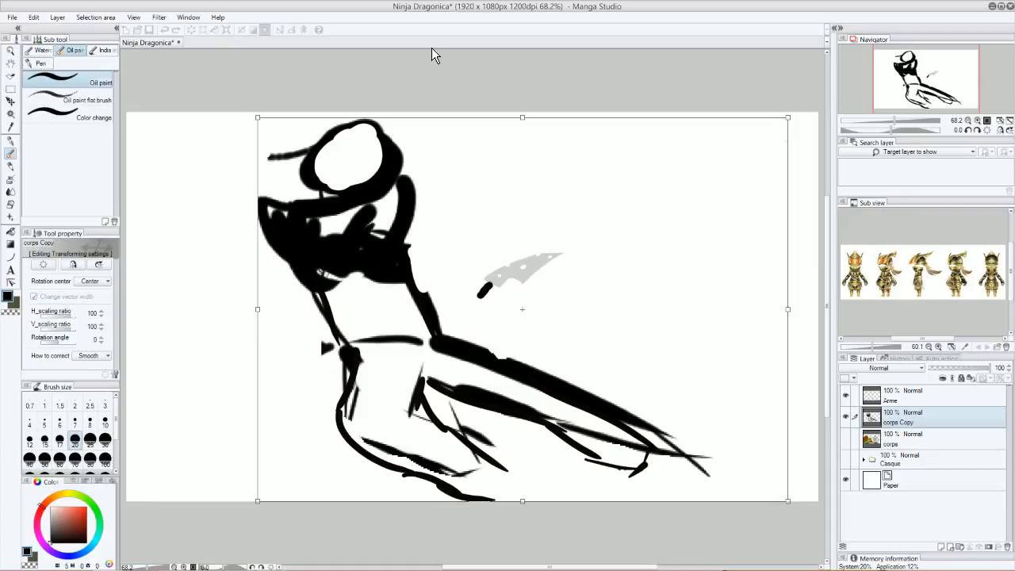
pyautogui.moveTo(800, 106); pyautogui.dragTo(820, 144)
pyautogui.moveTo(283, 84); pyautogui.dragTo(328, 129)
pyautogui.moveTo(612, 336); pyautogui.dragTo(555, 314)
pyautogui.moveTo(801, 191); pyautogui.dragTo(786, 211)
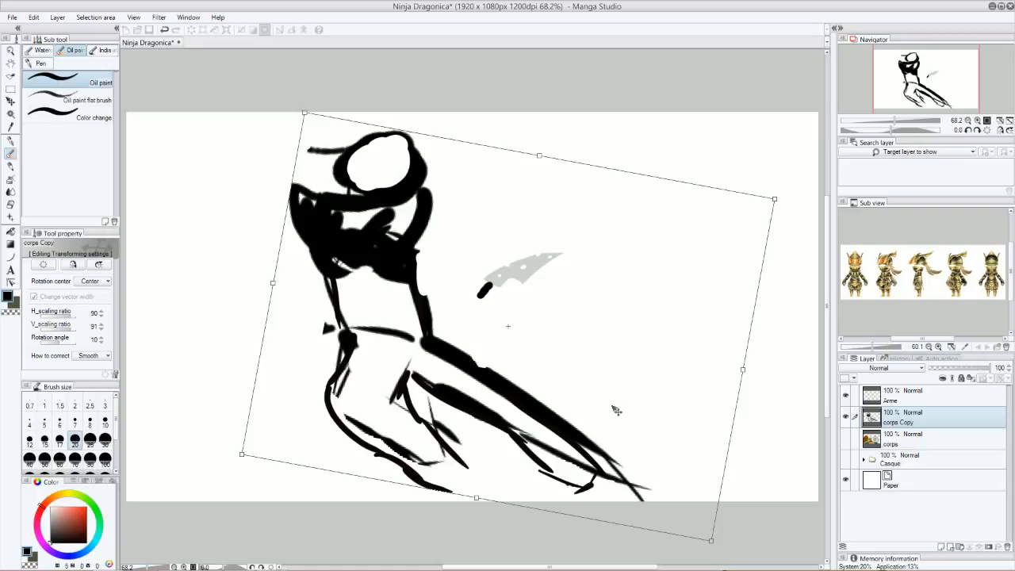
pyautogui.press('Return')
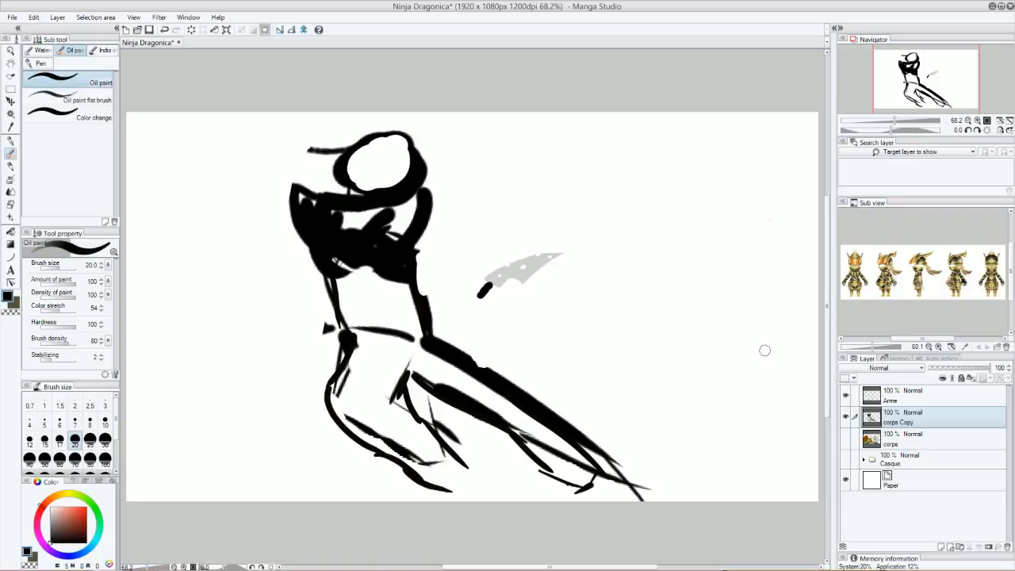
# Clear the torso's black fill and redraw its shoulder joints, both sides and upper chest line in black with Oil paint at size 20
pyautogui.moveTo(376, 222)
pyautogui.mouseDown()
pyautogui.moveTo(337, 266)
pyautogui.moveTo(331, 257)
pyautogui.moveTo(381, 267)
pyautogui.moveTo(401, 232)
pyautogui.moveTo(387, 288)
pyautogui.moveTo(392, 223)
pyautogui.moveTo(354, 282)
pyautogui.moveTo(366, 237)
pyautogui.moveTo(358, 225)
pyautogui.moveTo(344, 235)
pyautogui.moveTo(354, 268)
pyautogui.moveTo(303, 230)
pyautogui.moveTo(335, 257)
pyautogui.moveTo(317, 185)
pyautogui.mouseUp()
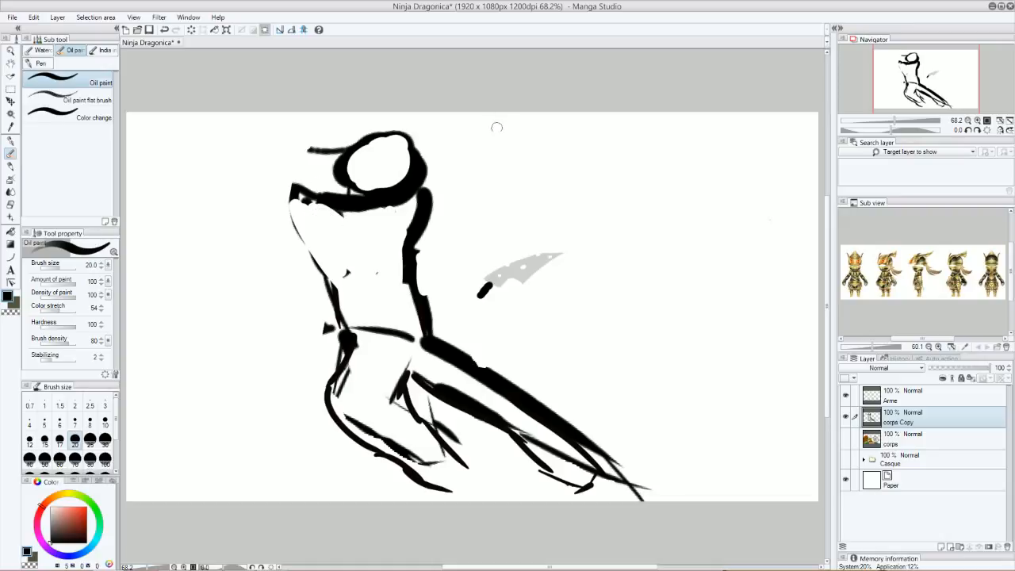
pyautogui.moveTo(348, 291); pyautogui.dragTo(365, 258)
pyautogui.moveTo(302, 197)
pyautogui.mouseDown()
pyautogui.moveTo(313, 177)
pyautogui.moveTo(293, 212)
pyautogui.mouseUp()
pyautogui.moveTo(391, 205)
pyautogui.mouseDown()
pyautogui.moveTo(404, 218)
pyautogui.moveTo(385, 213)
pyautogui.mouseUp()
pyautogui.moveTo(294, 214); pyautogui.dragTo(342, 347)
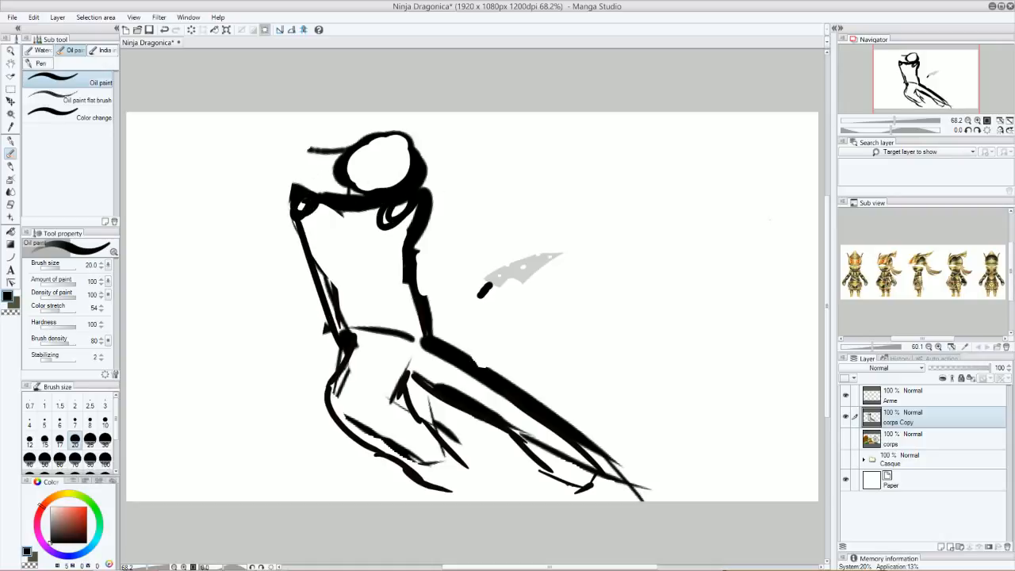
pyautogui.moveTo(404, 210); pyautogui.dragTo(422, 349)
pyautogui.moveTo(299, 218); pyautogui.dragTo(389, 209)
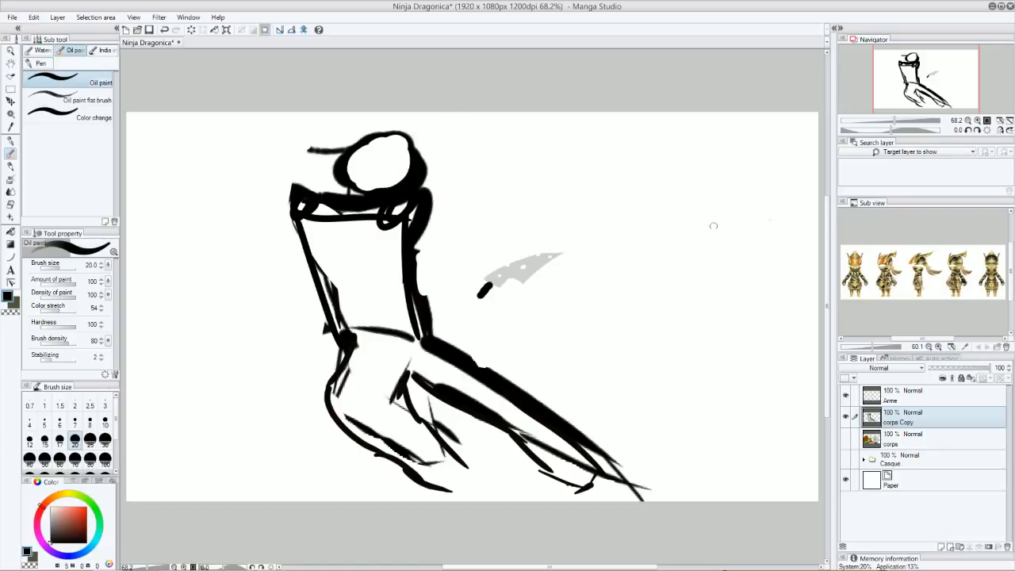
# Sketch a small second figure's filled head, shoulders, torso and short legs in the empty area right of the main figure
pyautogui.moveTo(719, 213); pyautogui.dragTo(723, 212)
pyautogui.moveTo(687, 181)
pyautogui.mouseDown()
pyautogui.moveTo(688, 172)
pyautogui.moveTo(713, 224)
pyautogui.moveTo(731, 216)
pyautogui.mouseUp()
pyautogui.moveTo(709, 166)
pyautogui.mouseDown()
pyautogui.moveTo(704, 191)
pyautogui.moveTo(710, 170)
pyautogui.moveTo(677, 198)
pyautogui.moveTo(676, 224)
pyautogui.moveTo(692, 248)
pyautogui.moveTo(680, 236)
pyautogui.moveTo(690, 250)
pyautogui.moveTo(672, 267)
pyautogui.mouseUp()
pyautogui.hotkey('ctrl', 'z')
pyautogui.moveTo(675, 222)
pyautogui.mouseDown()
pyautogui.moveTo(650, 270)
pyautogui.moveTo(677, 249)
pyautogui.moveTo(673, 237)
pyautogui.moveTo(681, 257)
pyautogui.moveTo(652, 252)
pyautogui.mouseUp()
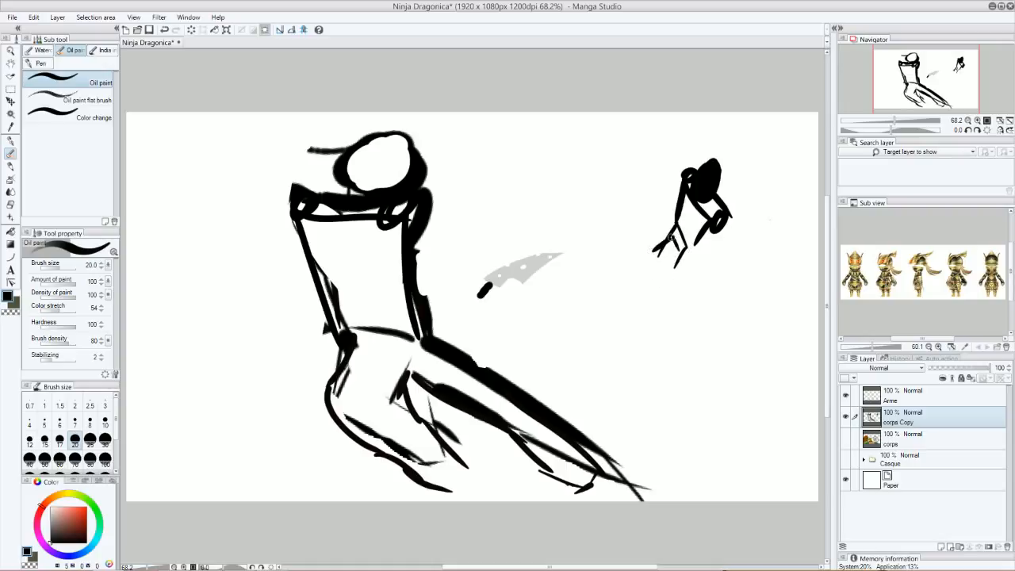
# Replace the small figure's short legs with one raised bent leg and one extended leg, and add both arms
pyautogui.hotkey('ctrl', 'z')
pyautogui.moveTo(677, 215)
pyautogui.mouseDown()
pyautogui.moveTo(668, 234)
pyautogui.moveTo(626, 173)
pyautogui.moveTo(613, 190)
pyautogui.moveTo(643, 147)
pyautogui.moveTo(639, 189)
pyautogui.moveTo(620, 187)
pyautogui.moveTo(639, 208)
pyautogui.moveTo(634, 315)
pyautogui.mouseUp()
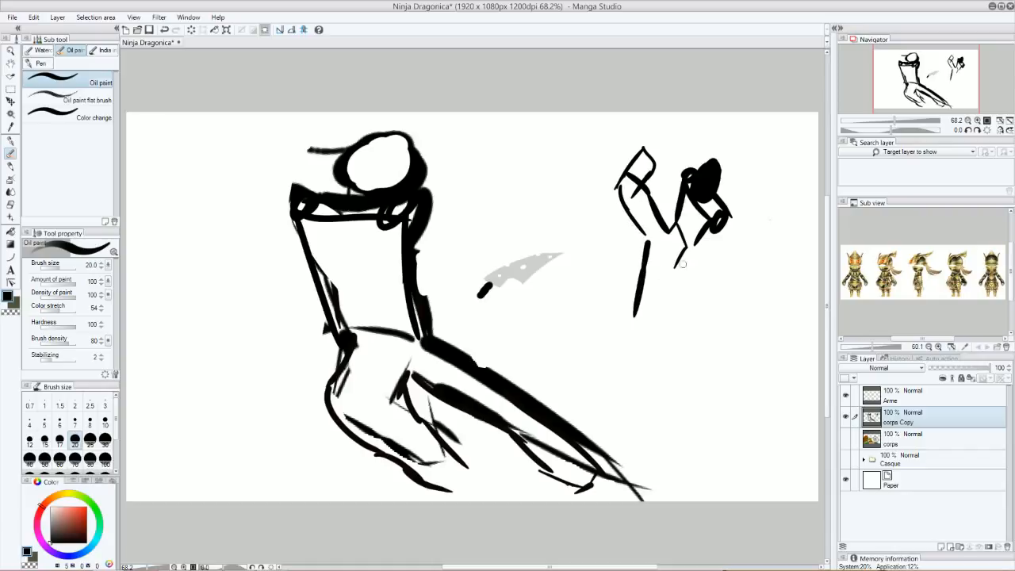
pyautogui.moveTo(672, 260)
pyautogui.mouseDown()
pyautogui.moveTo(646, 321)
pyautogui.moveTo(634, 317)
pyautogui.moveTo(642, 326)
pyautogui.moveTo(649, 314)
pyautogui.moveTo(635, 339)
pyautogui.moveTo(644, 311)
pyautogui.mouseUp()
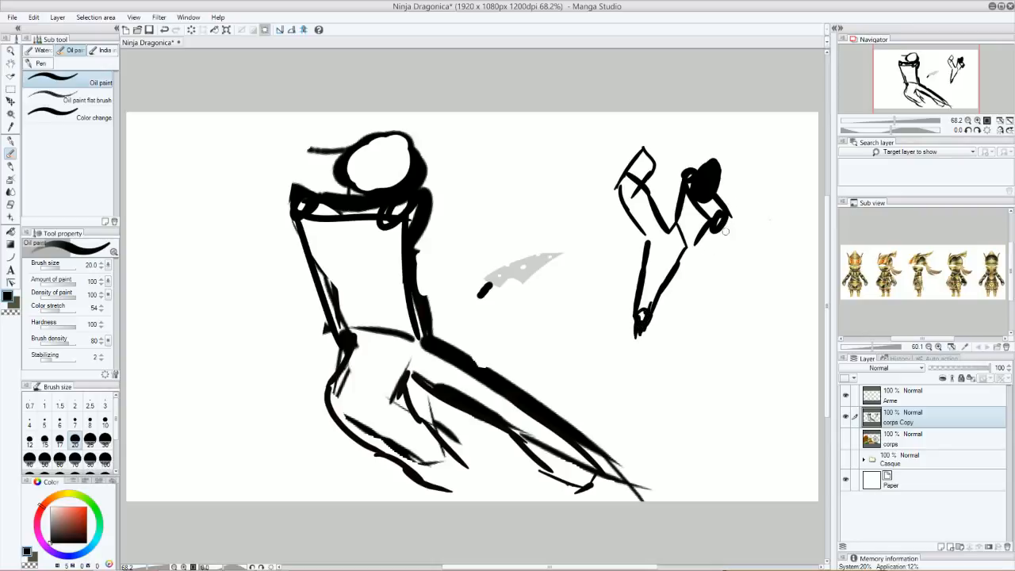
pyautogui.moveTo(726, 214); pyautogui.dragTo(720, 271)
pyautogui.moveTo(711, 224)
pyautogui.mouseDown()
pyautogui.moveTo(713, 254)
pyautogui.moveTo(700, 242)
pyautogui.moveTo(722, 273)
pyautogui.moveTo(695, 276)
pyautogui.moveTo(704, 246)
pyautogui.mouseUp()
pyautogui.moveTo(687, 174); pyautogui.dragTo(660, 220)
pyautogui.moveTo(688, 174); pyautogui.dragTo(655, 215)
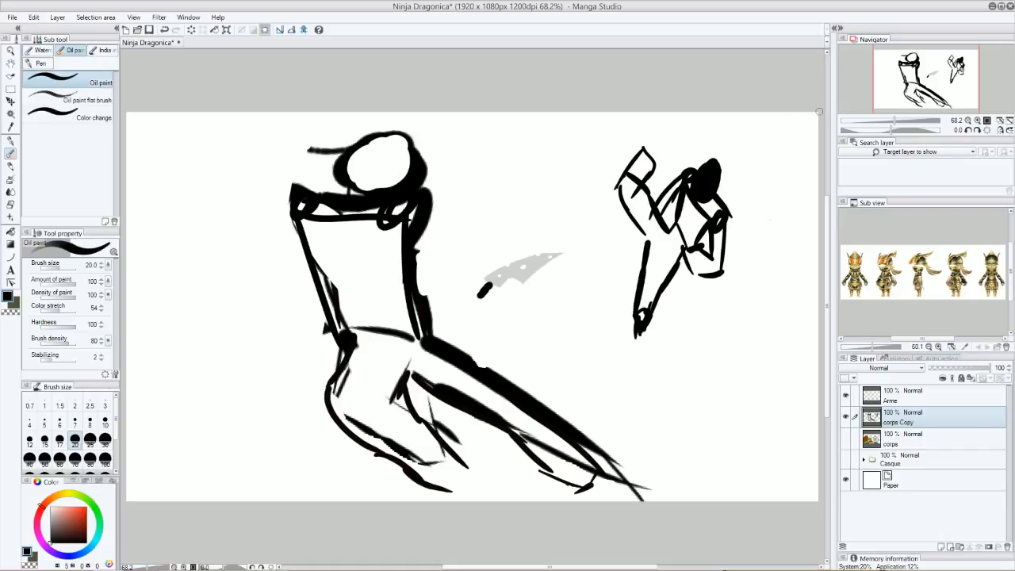
# Undo every stroke of the small second figure
pyautogui.hotkey('ctrl', 'z')
pyautogui.hotkey('ctrl', 'z')
pyautogui.hotkey('ctrl', 'z')
pyautogui.hotkey('ctrl', 'z')
pyautogui.hotkey('ctrl', 'z')
pyautogui.hotkey('ctrl', 'z')
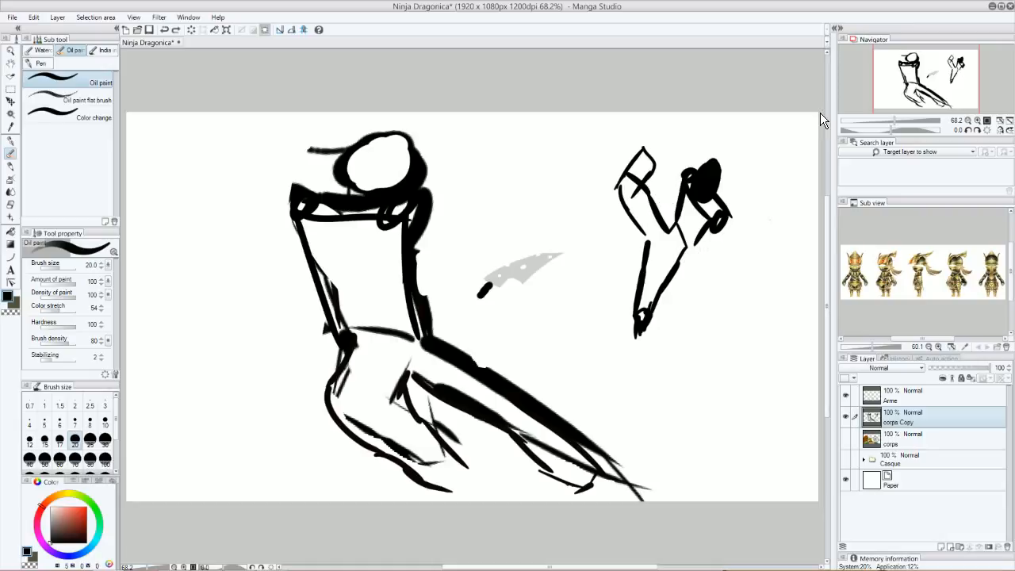
pyautogui.hotkey('ctrl', 'z')
pyautogui.hotkey('ctrl', 'z')
pyautogui.hotkey('ctrl', 'z')
pyautogui.hotkey('ctrl', 'z')
pyautogui.hotkey('ctrl', 'z')
pyautogui.hotkey('ctrl', 'z')
pyautogui.hotkey('ctrl', 'z')
pyautogui.hotkey('ctrl', 'z')
pyautogui.hotkey('ctrl', 'z')
pyautogui.hotkey('ctrl', 'z')
pyautogui.hotkey('ctrl', 'z')
pyautogui.hotkey('ctrl', 'z')
pyautogui.hotkey('ctrl', 'z')
pyautogui.hotkey('ctrl', 'z')
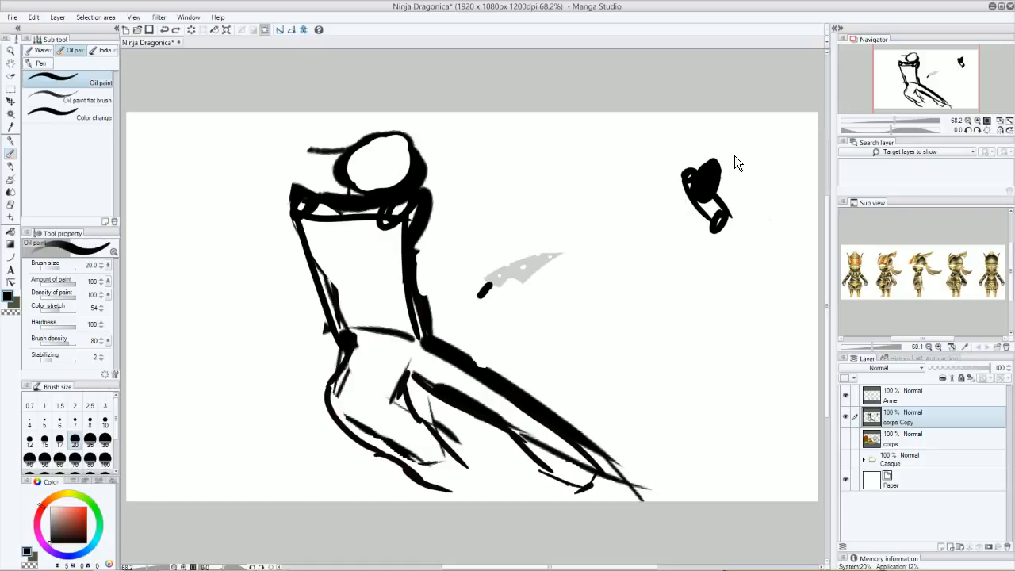
pyautogui.hotkey('ctrl', 'z')
pyautogui.hotkey('ctrl', 'z')
pyautogui.hotkey('ctrl', 'z')
pyautogui.hotkey('ctrl', 'z')
pyautogui.hotkey('ctrl', 'z')
pyautogui.hotkey('ctrl', 'z')
pyautogui.hotkey('ctrl', 'z')
pyautogui.hotkey('ctrl', 'z')
pyautogui.hotkey('ctrl', 'z')
pyautogui.hotkey('ctrl', 'z')
pyautogui.hotkey('ctrl', 'z')
pyautogui.hotkey('ctrl', 'z')
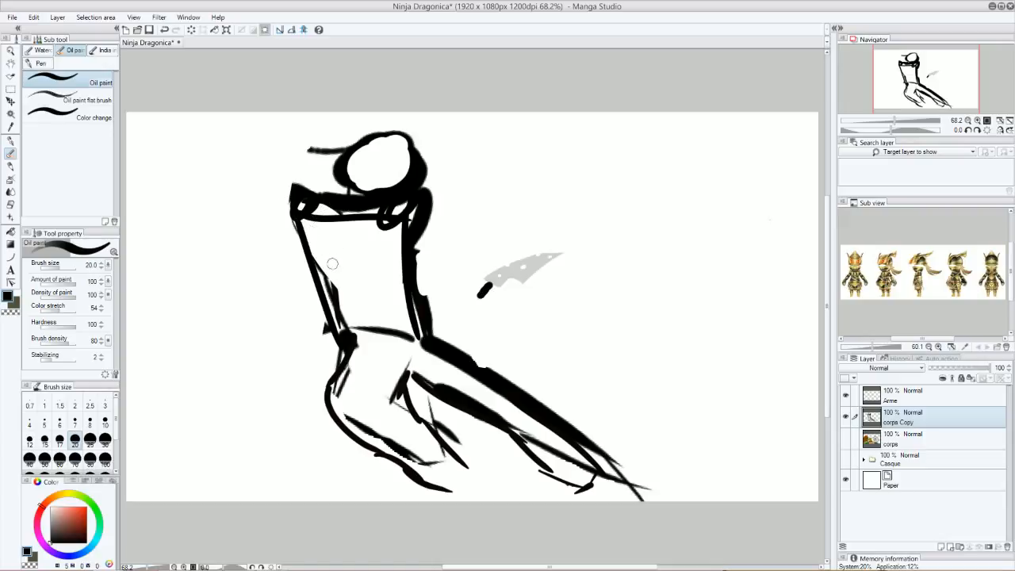
# Erase the main figure's arm and torso side lines between the shoulders and the hips
pyautogui.moveTo(321, 250); pyautogui.dragTo(336, 319)
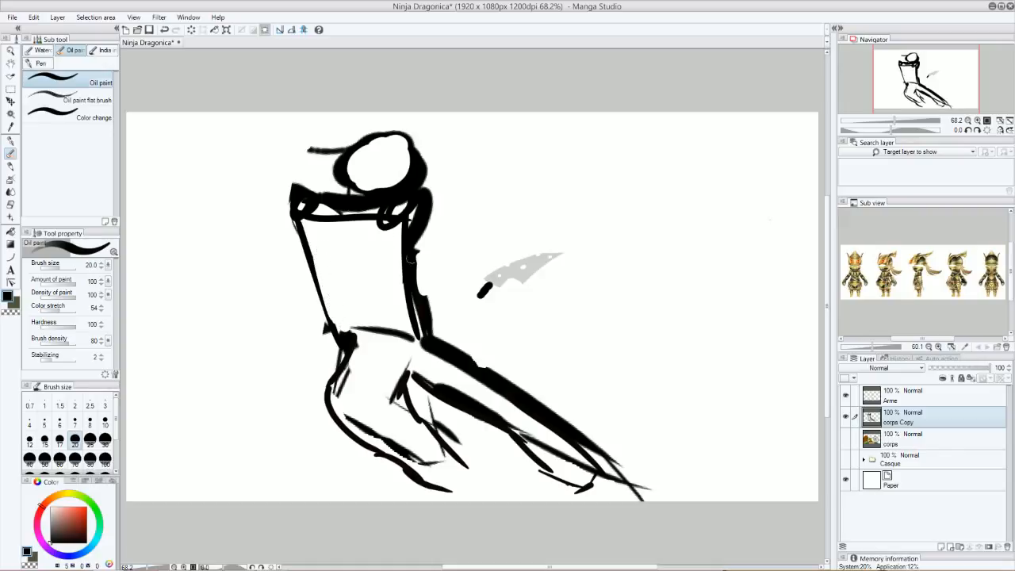
pyautogui.moveTo(432, 187)
pyautogui.mouseDown()
pyautogui.moveTo(422, 260)
pyautogui.moveTo(426, 183)
pyautogui.moveTo(414, 231)
pyautogui.moveTo(423, 310)
pyautogui.moveTo(413, 268)
pyautogui.moveTo(424, 297)
pyautogui.moveTo(408, 307)
pyautogui.moveTo(403, 261)
pyautogui.mouseUp()
pyautogui.moveTo(409, 214); pyautogui.dragTo(406, 228)
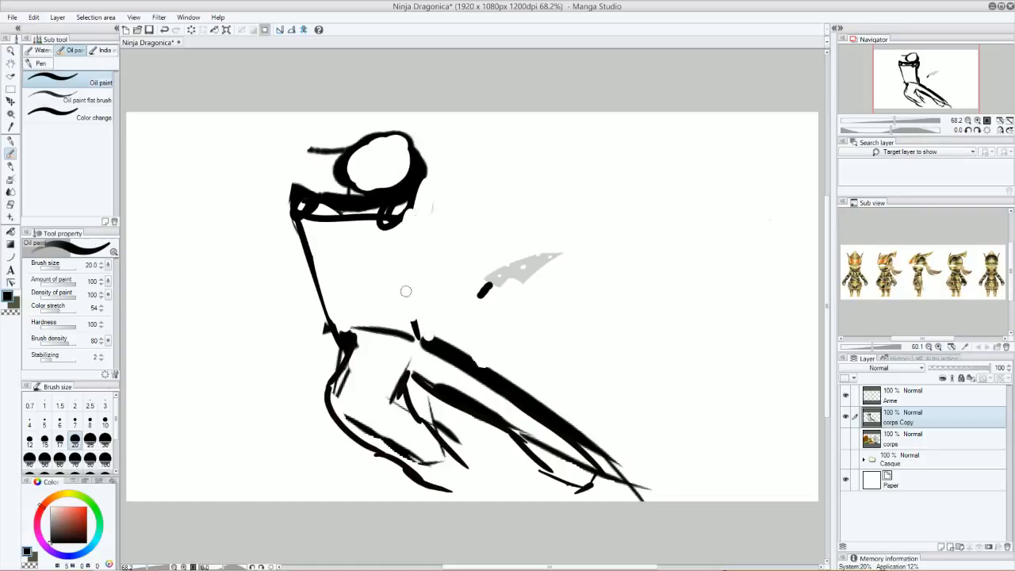
pyautogui.moveTo(295, 220); pyautogui.dragTo(326, 317)
pyautogui.moveTo(302, 270); pyautogui.dragTo(328, 332)
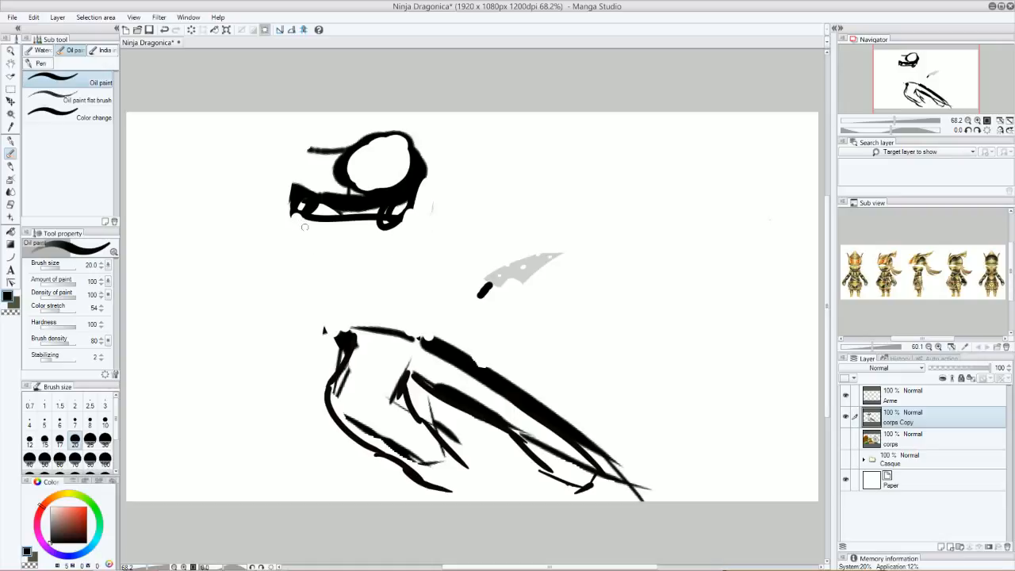
pyautogui.moveTo(308, 220)
pyautogui.mouseDown()
pyautogui.moveTo(312, 274)
pyautogui.moveTo(374, 283)
pyautogui.moveTo(374, 302)
pyautogui.mouseUp()
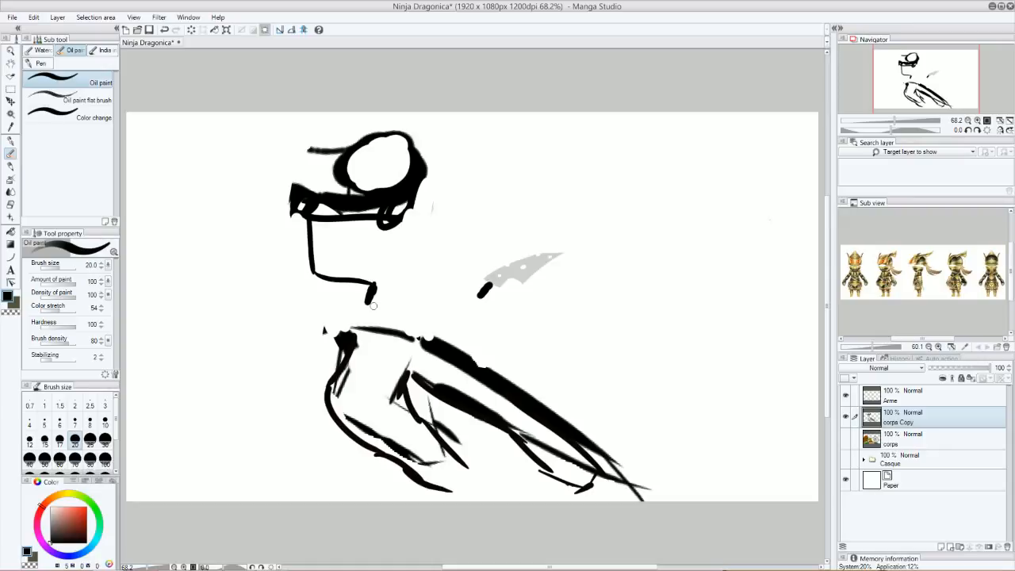
pyautogui.moveTo(285, 217)
pyautogui.mouseDown()
pyautogui.moveTo(294, 306)
pyautogui.moveTo(378, 302)
pyautogui.mouseUp()
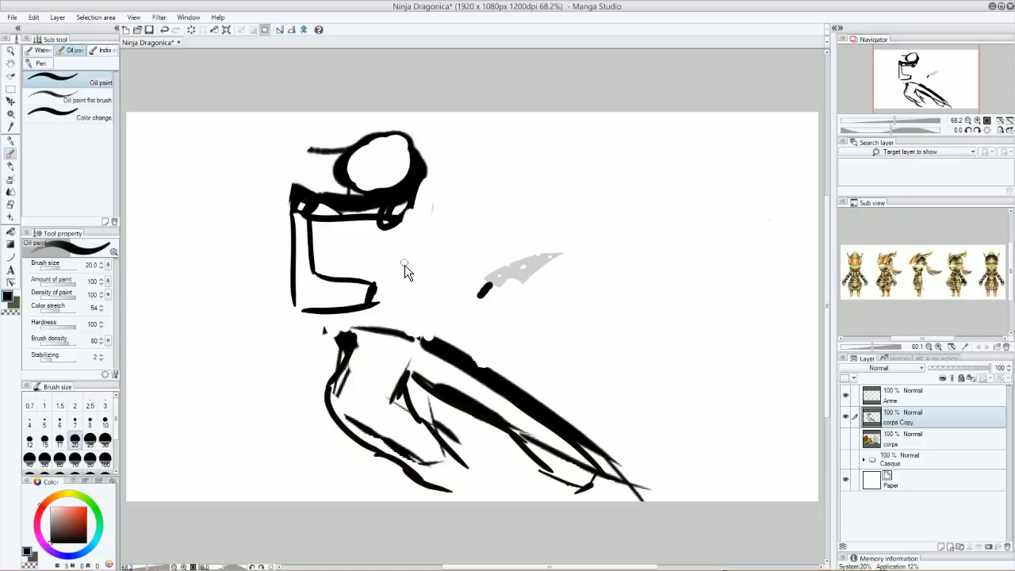
pyautogui.hotkey('ctrl', 'z')
pyautogui.hotkey('ctrl', 'z')
pyautogui.hotkey('ctrl', 'z')
pyautogui.hotkey('ctrl', 'z')
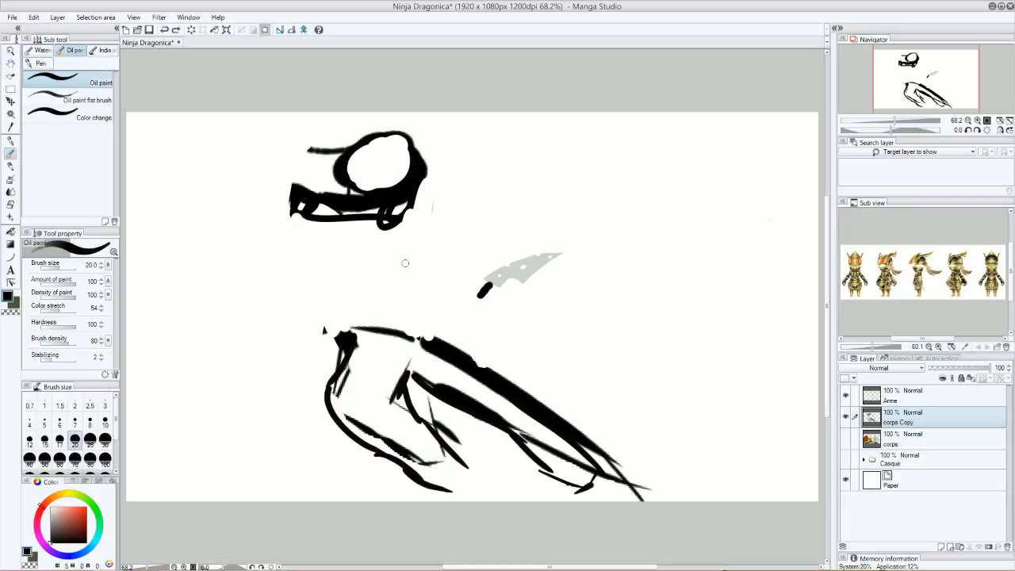
# Draw two new bent arms below the figure's shoulders, meeting at a filled black dot, and the torso's front side line
pyautogui.moveTo(402, 263); pyautogui.dragTo(375, 284)
pyautogui.moveTo(309, 224)
pyautogui.mouseDown()
pyautogui.moveTo(367, 283)
pyautogui.moveTo(357, 303)
pyautogui.moveTo(396, 287)
pyautogui.mouseUp()
pyautogui.moveTo(411, 212)
pyautogui.mouseDown()
pyautogui.moveTo(386, 225)
pyautogui.moveTo(393, 255)
pyautogui.mouseUp()
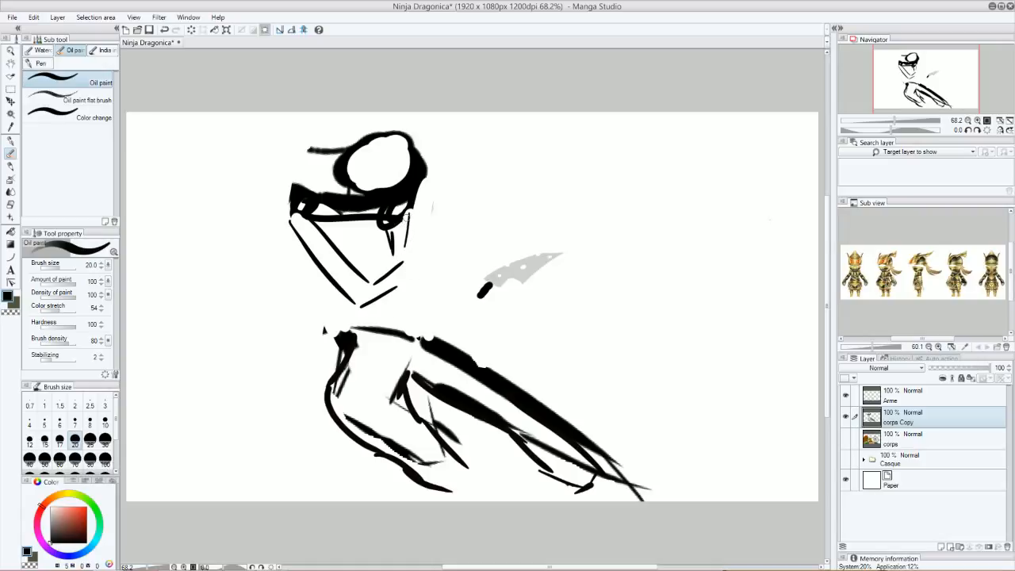
pyautogui.hotkey('ctrl', 'z')
pyautogui.moveTo(412, 208)
pyautogui.mouseDown()
pyautogui.moveTo(432, 195)
pyautogui.moveTo(404, 266)
pyautogui.moveTo(409, 255)
pyautogui.moveTo(394, 241)
pyautogui.moveTo(405, 230)
pyautogui.moveTo(406, 249)
pyautogui.mouseUp()
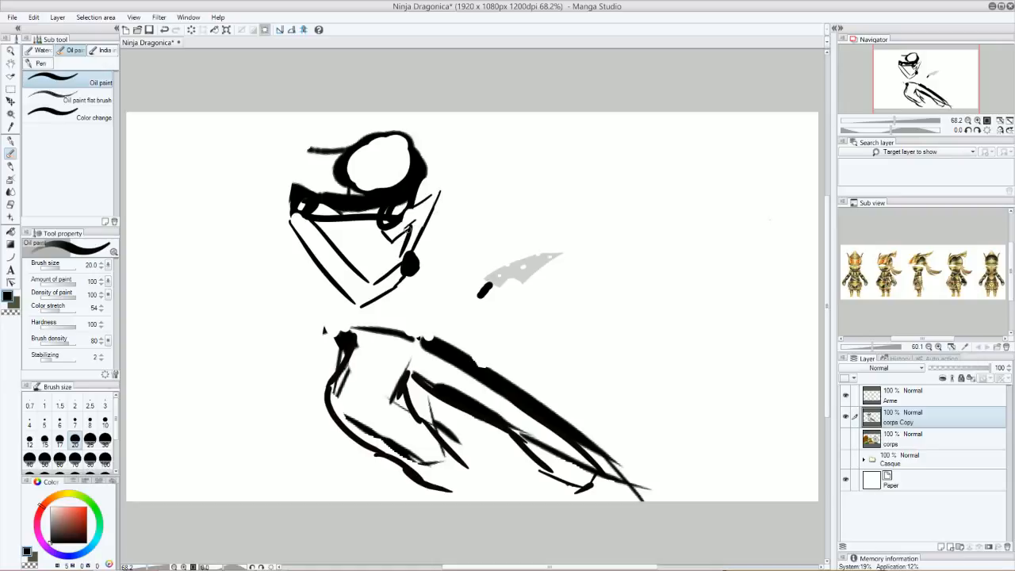
pyautogui.moveTo(306, 249); pyautogui.dragTo(333, 322)
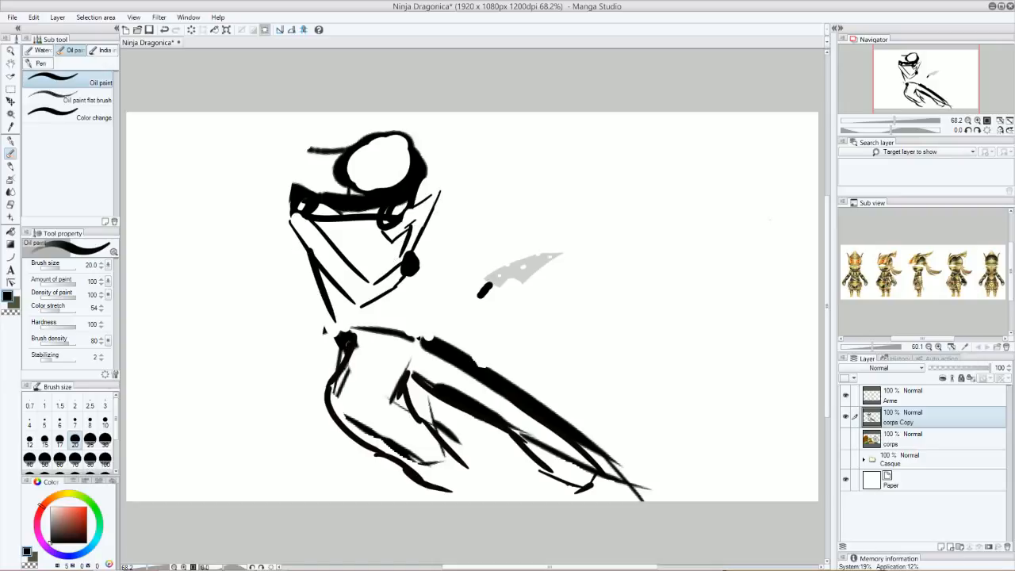
# Sketch the torso's back side line below the black dot and short accent dashes beside it
pyautogui.moveTo(401, 274); pyautogui.dragTo(409, 352)
pyautogui.moveTo(451, 225); pyautogui.dragTo(426, 243)
pyautogui.moveTo(463, 243)
pyautogui.mouseDown()
pyautogui.moveTo(441, 255)
pyautogui.moveTo(436, 276)
pyautogui.mouseUp()
pyautogui.moveTo(428, 286)
pyautogui.mouseDown()
pyautogui.moveTo(438, 300)
pyautogui.moveTo(413, 336)
pyautogui.mouseUp()
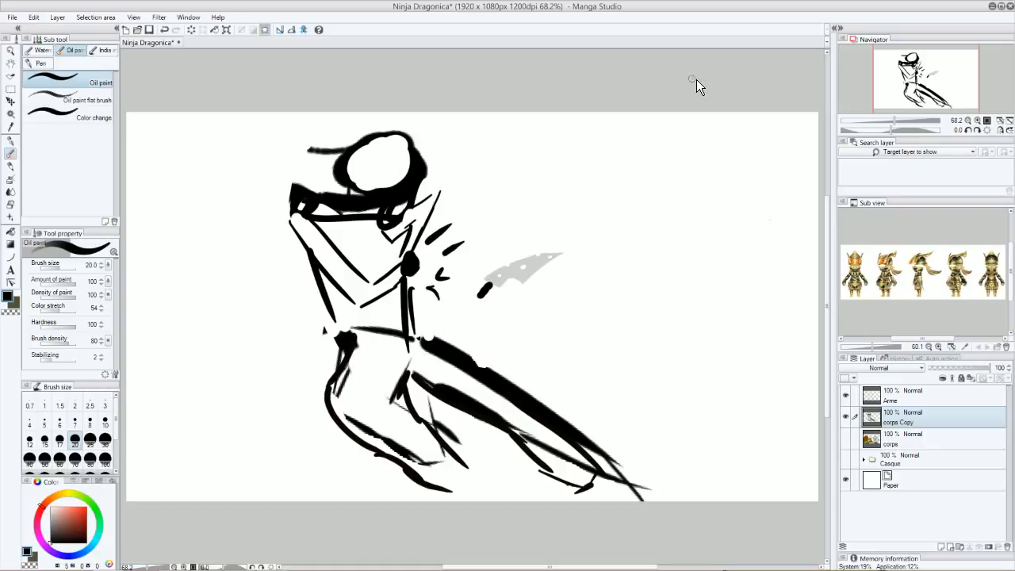
# Undo the torso's back side line and the accent dashes beside the black dot
pyautogui.hotkey('ctrl', 'z')
pyautogui.hotkey('ctrl', 'z')
pyautogui.hotkey('ctrl', 'z')
pyautogui.hotkey('ctrl', 'z')
pyautogui.hotkey('ctrl', 'z')
pyautogui.hotkey('ctrl', 'z')
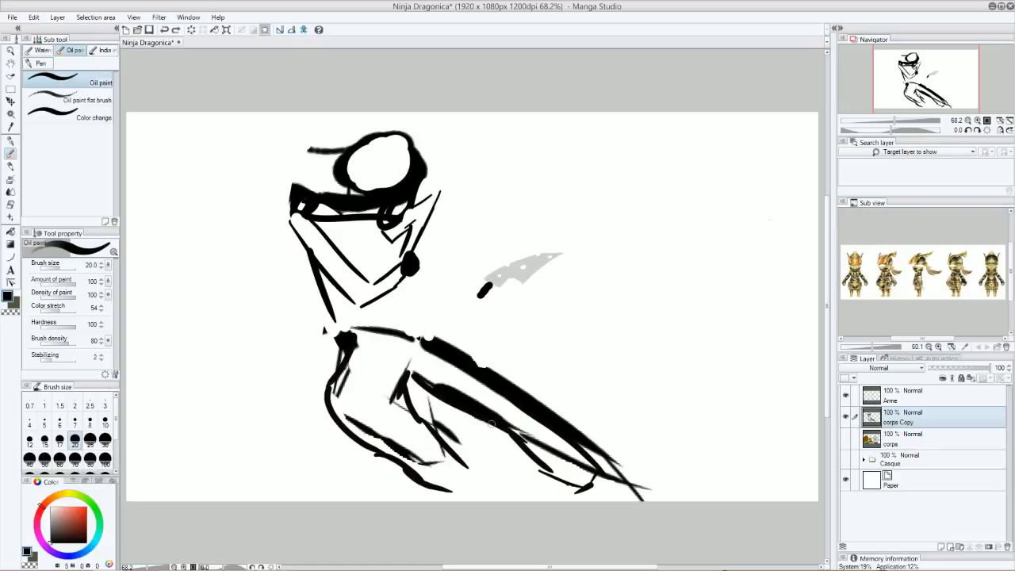
# Erase the thick trailing leg and redraw it as a shorter, thinner leg ending in a pointed foot
pyautogui.moveTo(542, 437)
pyautogui.mouseDown()
pyautogui.moveTo(554, 388)
pyautogui.moveTo(564, 423)
pyautogui.moveTo(537, 469)
pyautogui.moveTo(550, 418)
pyautogui.moveTo(552, 501)
pyautogui.moveTo(582, 432)
pyautogui.moveTo(595, 445)
pyautogui.moveTo(591, 504)
pyautogui.moveTo(639, 460)
pyautogui.moveTo(638, 509)
pyautogui.moveTo(631, 469)
pyautogui.moveTo(600, 499)
pyautogui.moveTo(577, 470)
pyautogui.moveTo(552, 493)
pyautogui.moveTo(551, 482)
pyautogui.moveTo(574, 495)
pyautogui.mouseUp()
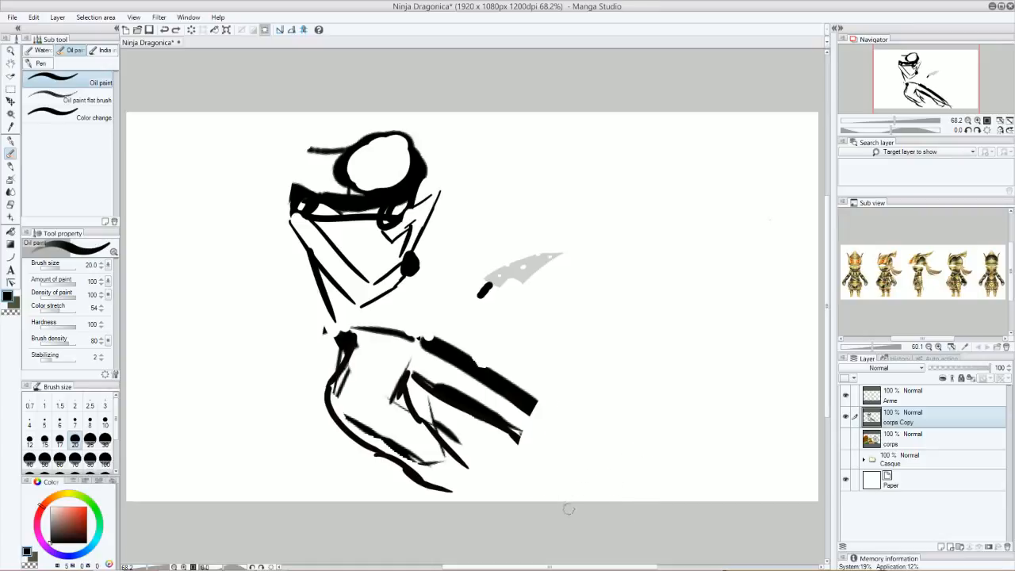
pyautogui.moveTo(426, 335)
pyautogui.mouseDown()
pyautogui.moveTo(439, 359)
pyautogui.moveTo(462, 352)
pyautogui.moveTo(457, 373)
pyautogui.moveTo(488, 368)
pyautogui.moveTo(499, 389)
pyautogui.moveTo(530, 392)
pyautogui.moveTo(519, 420)
pyautogui.moveTo(528, 418)
pyautogui.moveTo(524, 394)
pyautogui.moveTo(510, 424)
pyautogui.moveTo(516, 391)
pyautogui.moveTo(481, 434)
pyautogui.moveTo(490, 389)
pyautogui.moveTo(475, 409)
pyautogui.moveTo(460, 392)
pyautogui.moveTo(443, 396)
pyautogui.moveTo(414, 373)
pyautogui.mouseUp()
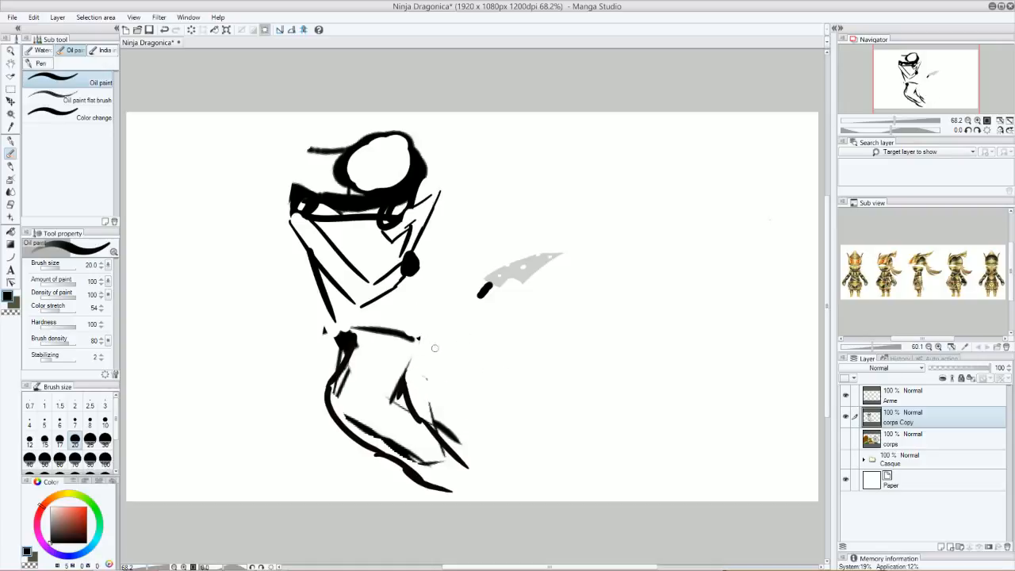
pyautogui.moveTo(417, 337); pyautogui.dragTo(512, 400)
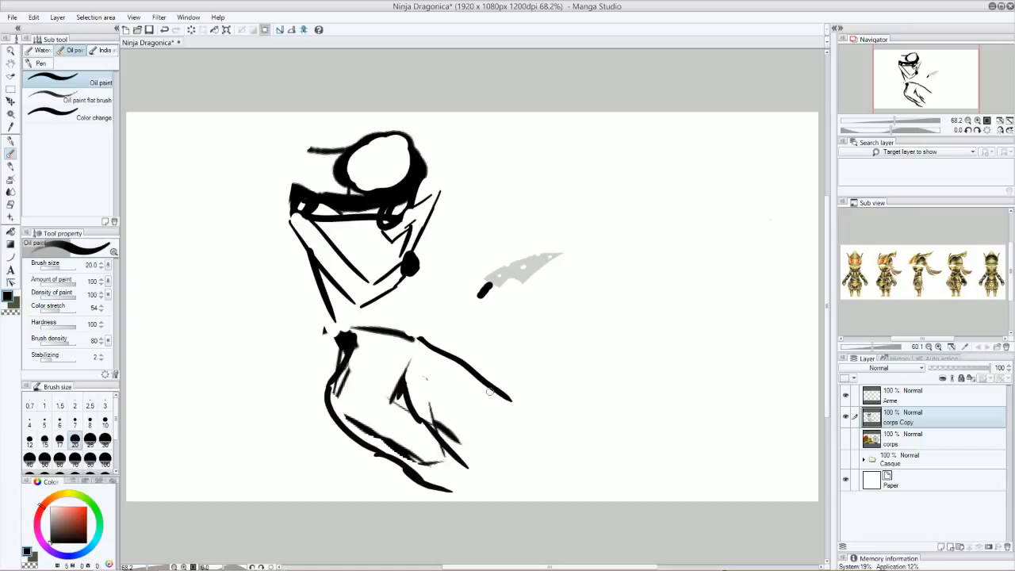
pyautogui.hotkey('ctrl', 'z')
pyautogui.moveTo(421, 338)
pyautogui.mouseDown()
pyautogui.moveTo(530, 387)
pyautogui.moveTo(564, 446)
pyautogui.moveTo(476, 401)
pyautogui.mouseUp()
pyautogui.moveTo(401, 372); pyautogui.dragTo(478, 410)
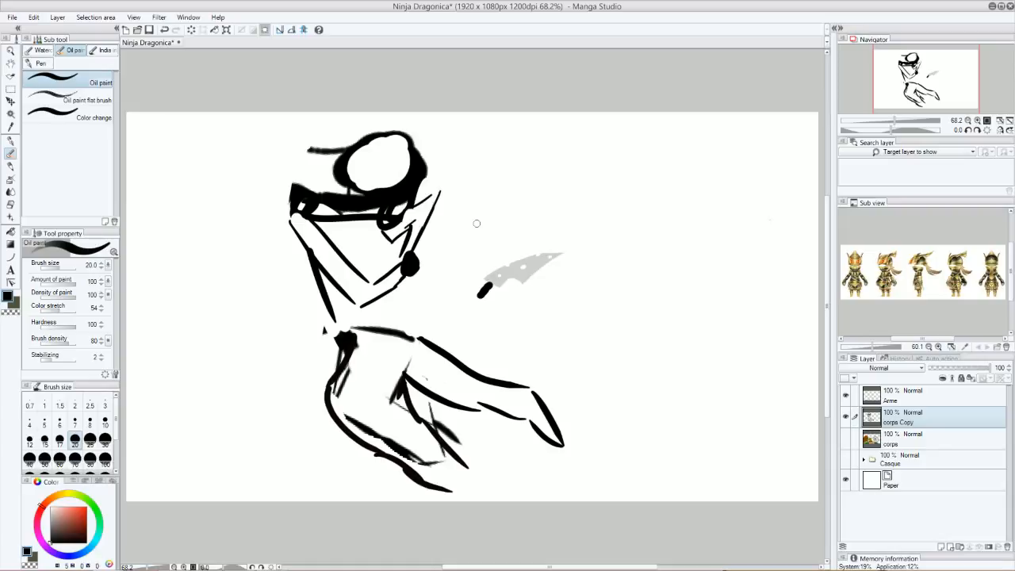
# Erase the figure's front leg and the hip joint above it
pyautogui.moveTo(390, 385)
pyautogui.mouseDown()
pyautogui.moveTo(393, 402)
pyautogui.moveTo(389, 382)
pyautogui.moveTo(390, 398)
pyautogui.moveTo(356, 428)
pyautogui.moveTo(413, 458)
pyautogui.moveTo(389, 444)
pyautogui.moveTo(421, 449)
pyautogui.mouseUp()
pyautogui.moveTo(349, 383)
pyautogui.mouseDown()
pyautogui.moveTo(346, 341)
pyautogui.moveTo(322, 324)
pyautogui.mouseUp()
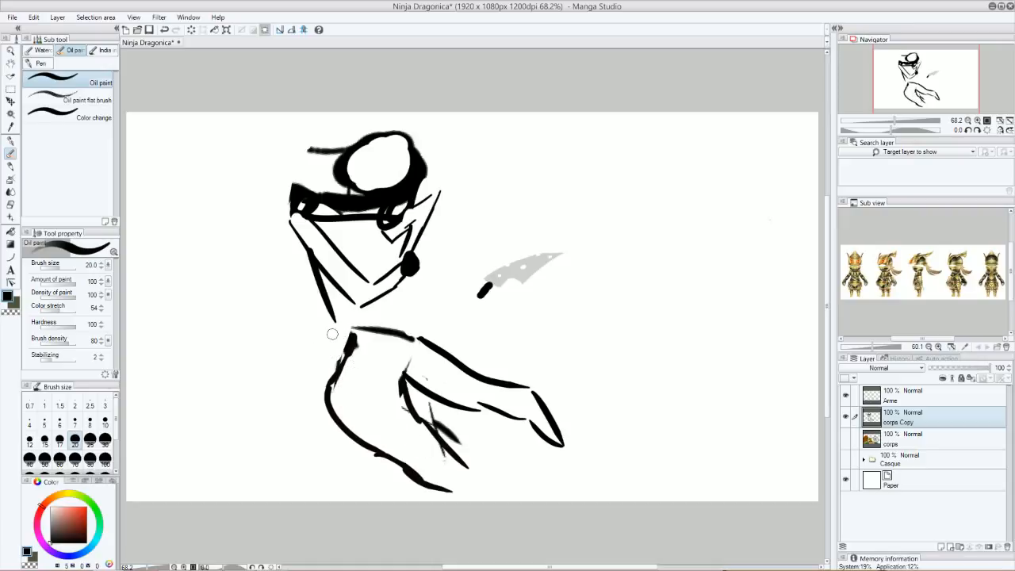
pyautogui.moveTo(381, 393)
pyautogui.mouseDown()
pyautogui.moveTo(404, 389)
pyautogui.moveTo(464, 462)
pyautogui.moveTo(425, 405)
pyautogui.moveTo(465, 464)
pyautogui.moveTo(434, 485)
pyautogui.moveTo(389, 455)
pyautogui.moveTo(387, 474)
pyautogui.moveTo(332, 379)
pyautogui.moveTo(361, 340)
pyautogui.mouseUp()
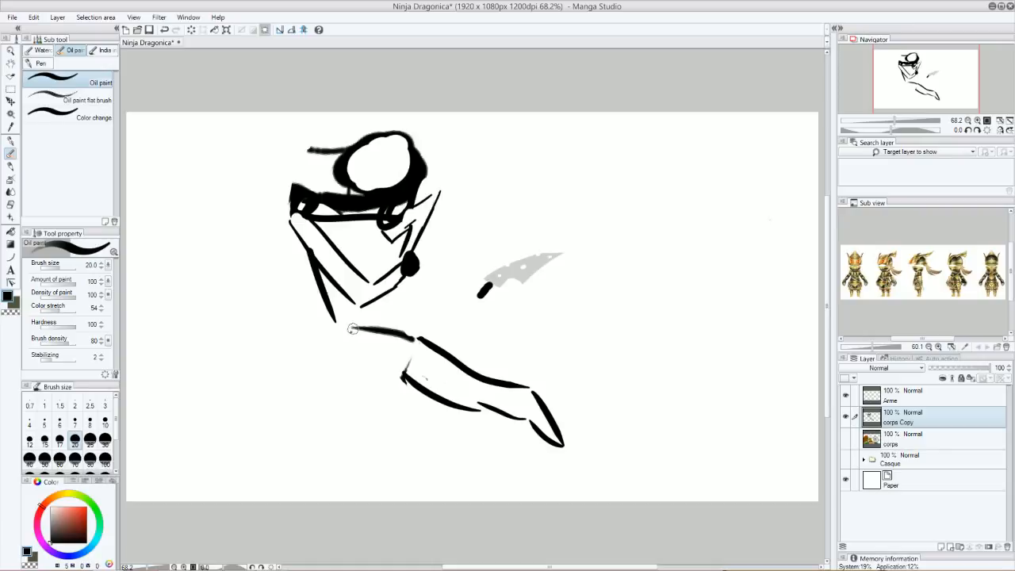
# Redraw the front leg sharply bent, with the knee pushed forward and the lower leg and foot folded beneath the body
pyautogui.moveTo(336, 335)
pyautogui.mouseDown()
pyautogui.moveTo(302, 333)
pyautogui.moveTo(289, 370)
pyautogui.moveTo(341, 400)
pyautogui.moveTo(376, 446)
pyautogui.mouseUp()
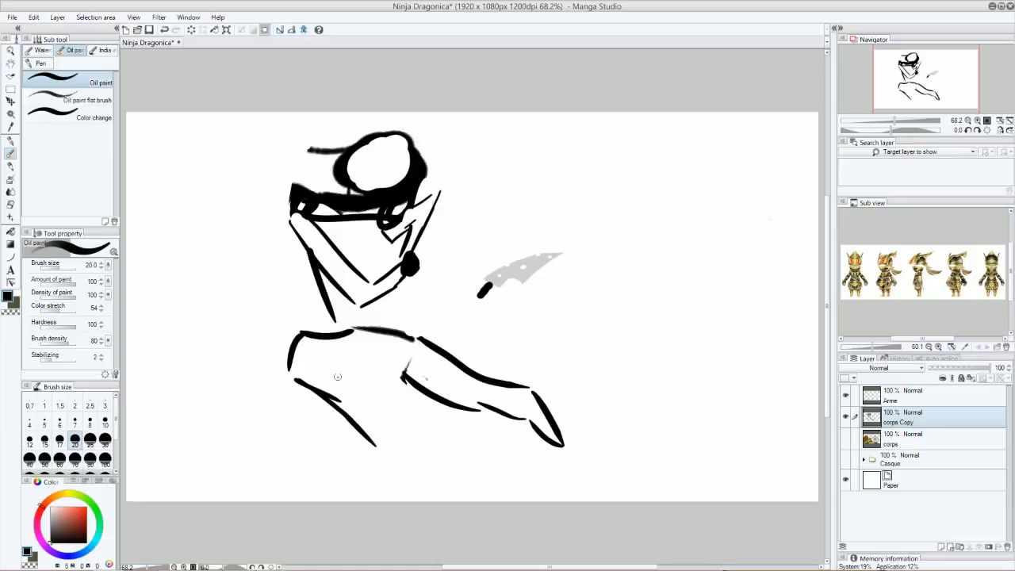
pyautogui.moveTo(337, 377); pyautogui.dragTo(382, 428)
pyautogui.moveTo(343, 382)
pyautogui.mouseDown()
pyautogui.moveTo(364, 356)
pyautogui.moveTo(420, 393)
pyautogui.mouseUp()
pyautogui.moveTo(374, 447)
pyautogui.mouseDown()
pyautogui.moveTo(373, 465)
pyautogui.moveTo(408, 458)
pyautogui.moveTo(380, 474)
pyautogui.moveTo(383, 488)
pyautogui.mouseUp()
pyautogui.moveTo(388, 432); pyautogui.dragTo(390, 474)
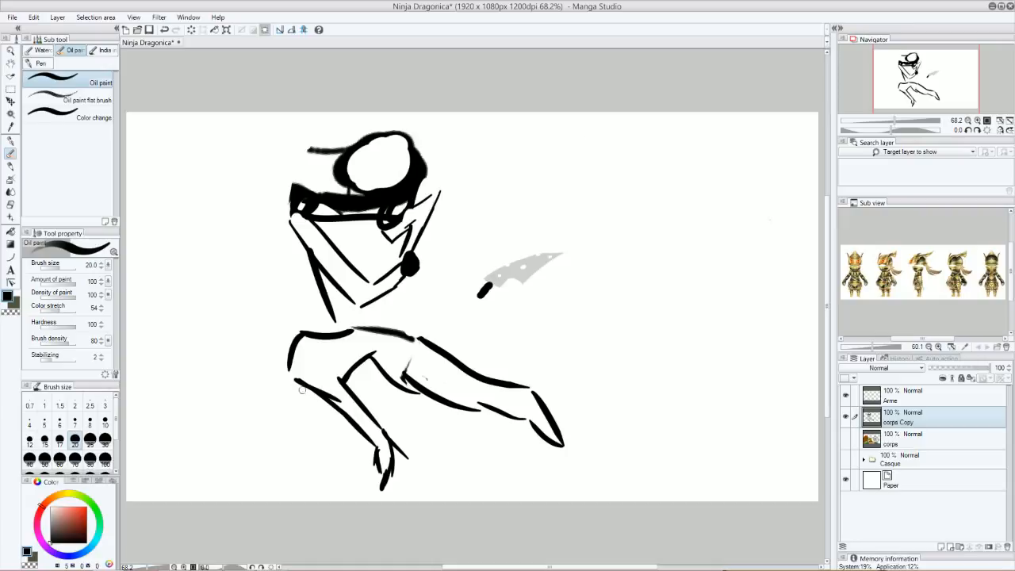
# Draw a slanted back line from the shoulder to the hip, a curved waist and a rounded buttock, erasing the overlapping thigh lines
pyautogui.moveTo(385, 219); pyautogui.dragTo(397, 343)
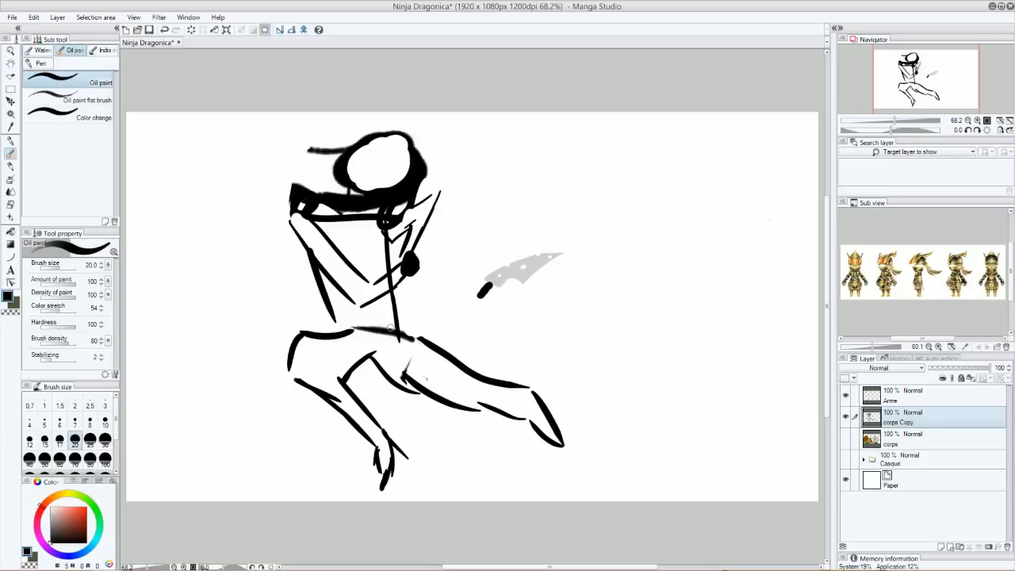
pyautogui.hotkey('ctrl', 'z')
pyautogui.moveTo(387, 221)
pyautogui.mouseDown()
pyautogui.moveTo(399, 254)
pyautogui.moveTo(458, 320)
pyautogui.mouseUp()
pyautogui.moveTo(325, 279)
pyautogui.mouseDown()
pyautogui.moveTo(387, 321)
pyautogui.moveTo(388, 337)
pyautogui.moveTo(439, 300)
pyautogui.moveTo(403, 333)
pyautogui.moveTo(457, 282)
pyautogui.moveTo(422, 254)
pyautogui.moveTo(421, 209)
pyautogui.moveTo(452, 327)
pyautogui.moveTo(450, 366)
pyautogui.mouseUp()
pyautogui.moveTo(445, 314); pyautogui.dragTo(460, 360)
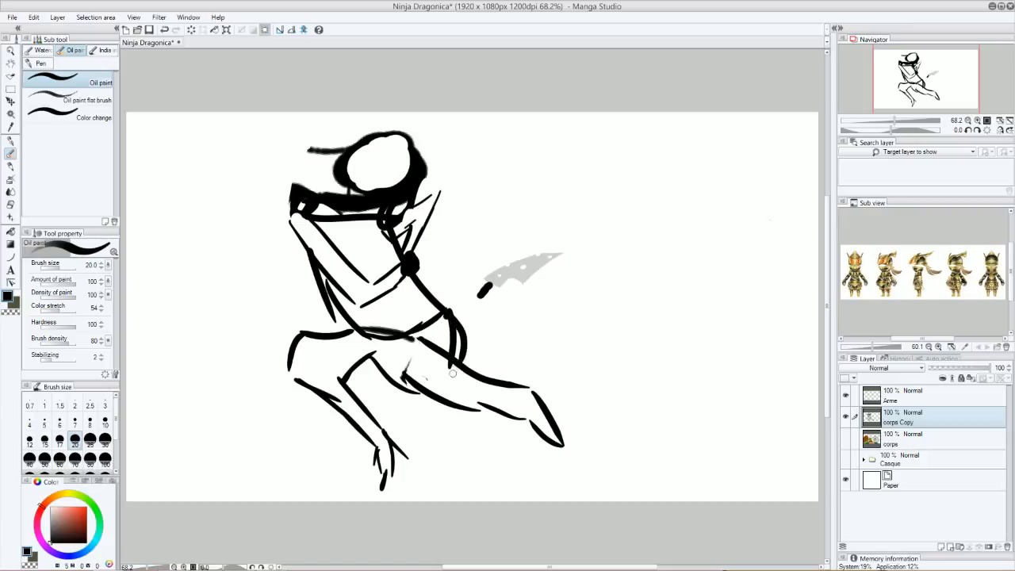
pyautogui.moveTo(445, 314)
pyautogui.mouseDown()
pyautogui.moveTo(473, 326)
pyautogui.moveTo(462, 379)
pyautogui.mouseUp()
pyautogui.moveTo(460, 335)
pyautogui.mouseDown()
pyautogui.moveTo(426, 355)
pyautogui.moveTo(455, 338)
pyautogui.moveTo(451, 322)
pyautogui.moveTo(445, 349)
pyautogui.moveTo(461, 328)
pyautogui.moveTo(449, 371)
pyautogui.moveTo(422, 335)
pyautogui.moveTo(396, 346)
pyautogui.moveTo(404, 331)
pyautogui.moveTo(364, 328)
pyautogui.moveTo(421, 328)
pyautogui.mouseUp()
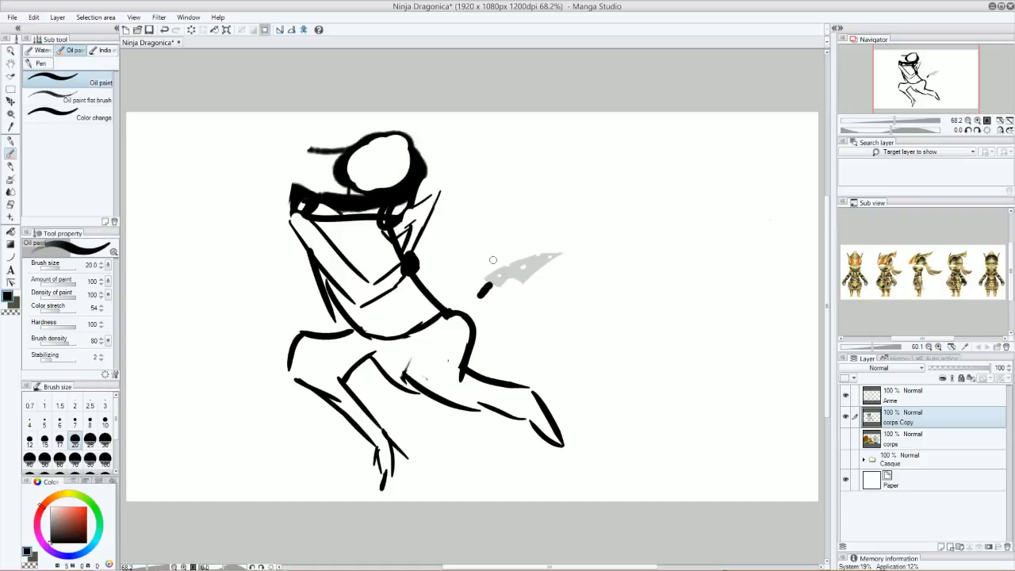
# Erase the round head and the thick black band above the figure's shoulder line
pyautogui.moveTo(363, 144); pyautogui.dragTo(302, 163)
pyautogui.moveTo(383, 138)
pyautogui.mouseDown()
pyautogui.moveTo(413, 166)
pyautogui.moveTo(401, 183)
pyautogui.moveTo(428, 169)
pyautogui.moveTo(276, 193)
pyautogui.moveTo(377, 203)
pyautogui.moveTo(328, 203)
pyautogui.moveTo(379, 187)
pyautogui.moveTo(369, 191)
pyautogui.moveTo(394, 132)
pyautogui.moveTo(421, 132)
pyautogui.moveTo(383, 148)
pyautogui.mouseUp()
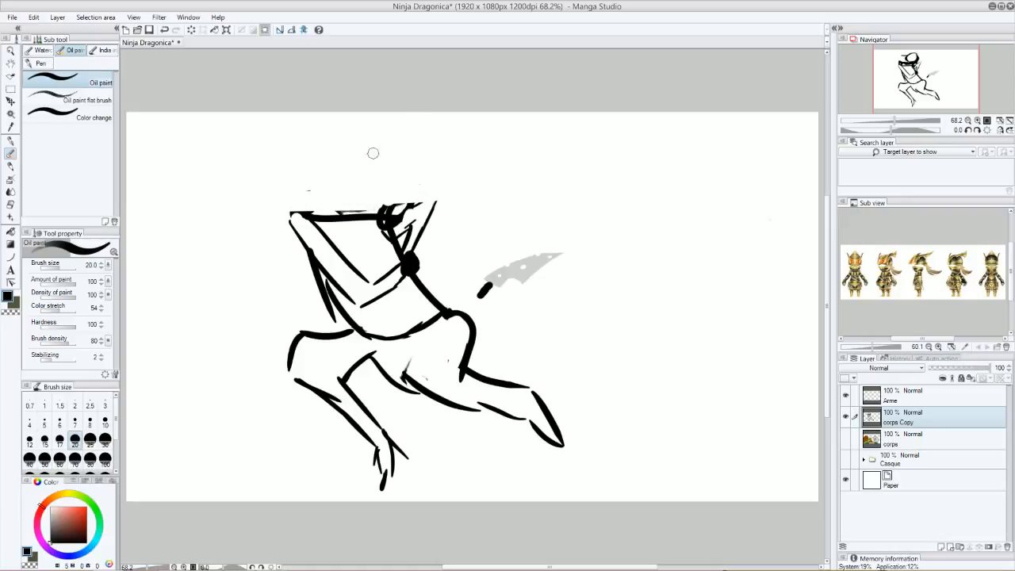
pyautogui.moveTo(314, 163); pyautogui.dragTo(297, 193)
# Paint a yellow helmet with a swept-back point above the shoulders, and outline the rounded face beneath it
pyautogui.moveTo(64, 496)
pyautogui.mouseDown()
pyautogui.moveTo(100, 502)
pyautogui.moveTo(95, 510)
pyautogui.mouseUp()
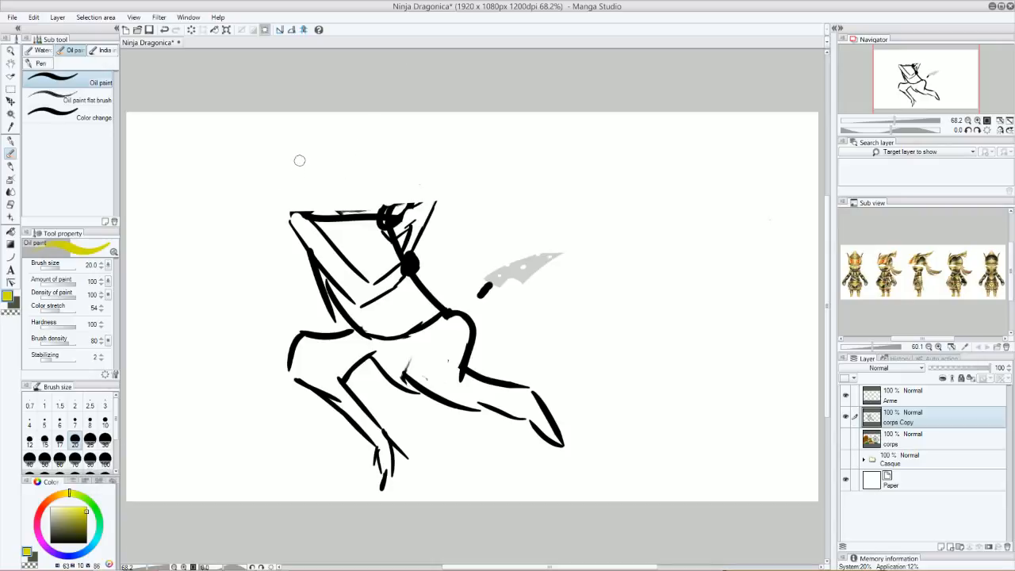
pyautogui.moveTo(299, 169)
pyautogui.mouseDown()
pyautogui.moveTo(342, 127)
pyautogui.moveTo(321, 136)
pyautogui.moveTo(395, 113)
pyautogui.moveTo(401, 130)
pyautogui.moveTo(416, 101)
pyautogui.moveTo(409, 121)
pyautogui.moveTo(409, 111)
pyautogui.moveTo(379, 124)
pyautogui.moveTo(400, 112)
pyautogui.moveTo(386, 135)
pyautogui.moveTo(403, 125)
pyautogui.moveTo(395, 174)
pyautogui.moveTo(380, 146)
pyautogui.moveTo(345, 172)
pyautogui.moveTo(383, 167)
pyautogui.moveTo(297, 173)
pyautogui.moveTo(380, 171)
pyautogui.moveTo(346, 188)
pyautogui.moveTo(308, 191)
pyautogui.moveTo(306, 180)
pyautogui.moveTo(325, 198)
pyautogui.mouseUp()
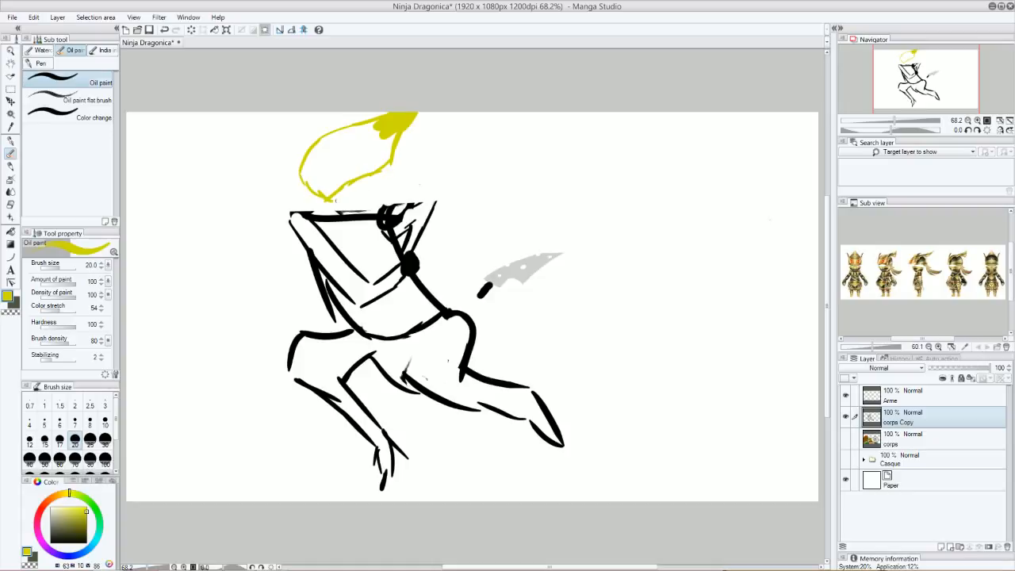
pyautogui.moveTo(392, 166); pyautogui.dragTo(372, 210)
pyautogui.moveTo(296, 184)
pyautogui.mouseDown()
pyautogui.moveTo(384, 173)
pyautogui.moveTo(372, 208)
pyautogui.moveTo(340, 196)
pyautogui.moveTo(302, 202)
pyautogui.moveTo(393, 190)
pyautogui.mouseUp()
pyautogui.moveTo(377, 135)
pyautogui.mouseDown()
pyautogui.moveTo(323, 141)
pyautogui.moveTo(306, 173)
pyautogui.moveTo(318, 146)
pyautogui.moveTo(334, 155)
pyautogui.moveTo(329, 167)
pyautogui.moveTo(378, 133)
pyautogui.moveTo(369, 161)
pyautogui.moveTo(387, 151)
pyautogui.moveTo(338, 168)
pyautogui.moveTo(361, 163)
pyautogui.moveTo(308, 187)
pyautogui.mouseUp()
# Shade the helmet in a darker yellow and paint a dark olive piece on each side of it
pyautogui.click(85, 519)
pyautogui.moveTo(311, 165)
pyautogui.mouseDown()
pyautogui.moveTo(396, 116)
pyautogui.moveTo(366, 169)
pyautogui.moveTo(340, 181)
pyautogui.moveTo(304, 170)
pyautogui.moveTo(323, 194)
pyautogui.moveTo(318, 169)
pyautogui.moveTo(309, 185)
pyautogui.moveTo(340, 143)
pyautogui.moveTo(310, 169)
pyautogui.moveTo(341, 160)
pyautogui.moveTo(356, 173)
pyautogui.moveTo(377, 134)
pyautogui.moveTo(344, 171)
pyautogui.moveTo(373, 167)
pyautogui.moveTo(390, 153)
pyautogui.moveTo(389, 130)
pyautogui.moveTo(409, 116)
pyautogui.moveTo(393, 139)
pyautogui.moveTo(432, 107)
pyautogui.mouseUp()
pyautogui.moveTo(306, 142); pyautogui.dragTo(298, 164)
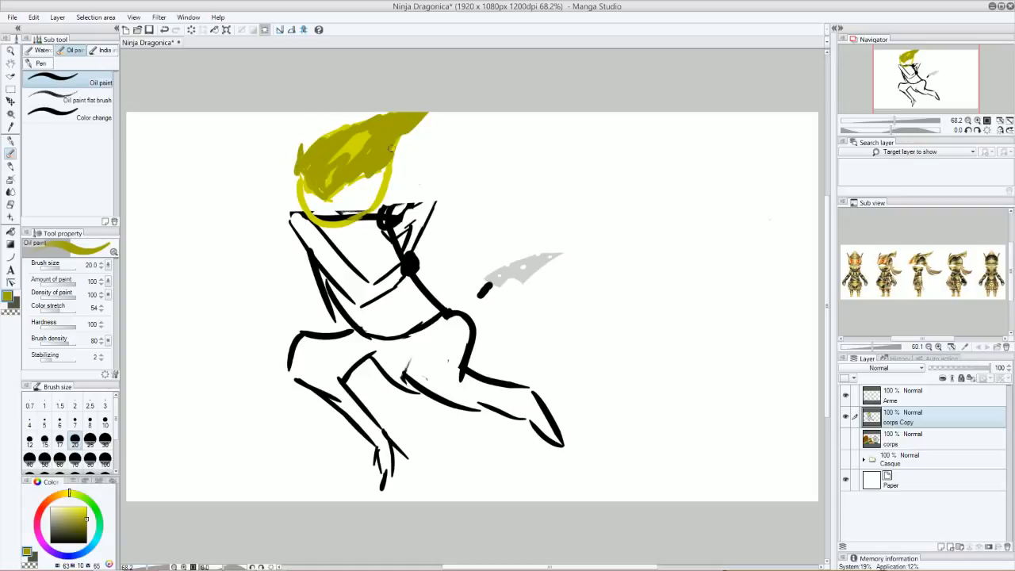
pyautogui.click(86, 531)
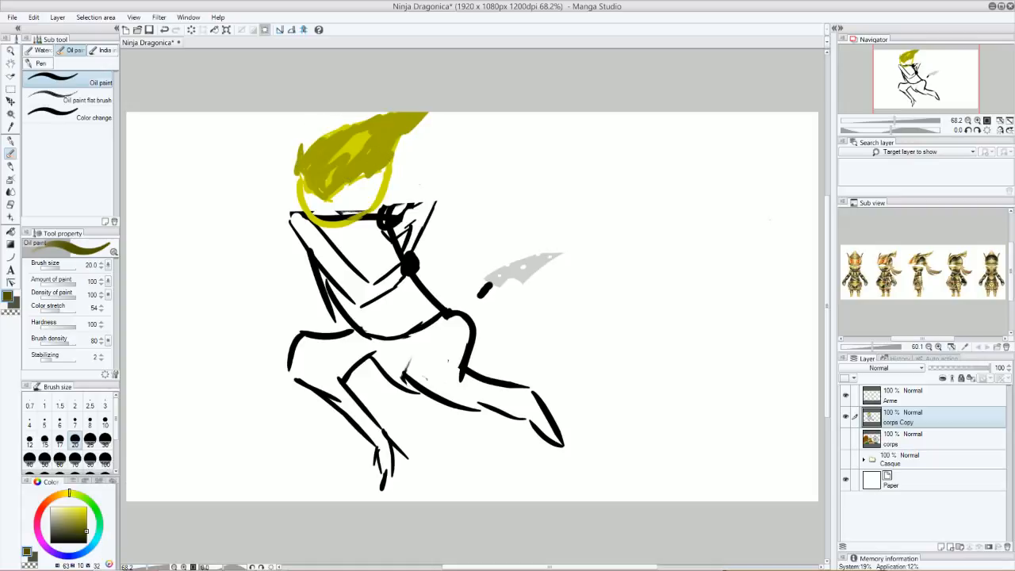
pyautogui.moveTo(381, 166)
pyautogui.mouseDown()
pyautogui.moveTo(394, 144)
pyautogui.moveTo(391, 176)
pyautogui.moveTo(386, 169)
pyautogui.mouseUp()
pyautogui.moveTo(294, 171)
pyautogui.mouseDown()
pyautogui.moveTo(301, 142)
pyautogui.moveTo(298, 175)
pyautogui.mouseUp()
# Add a white highlight in the middle of the helmet and smear it into the yellow with the Finger tip tool
pyautogui.press('c')
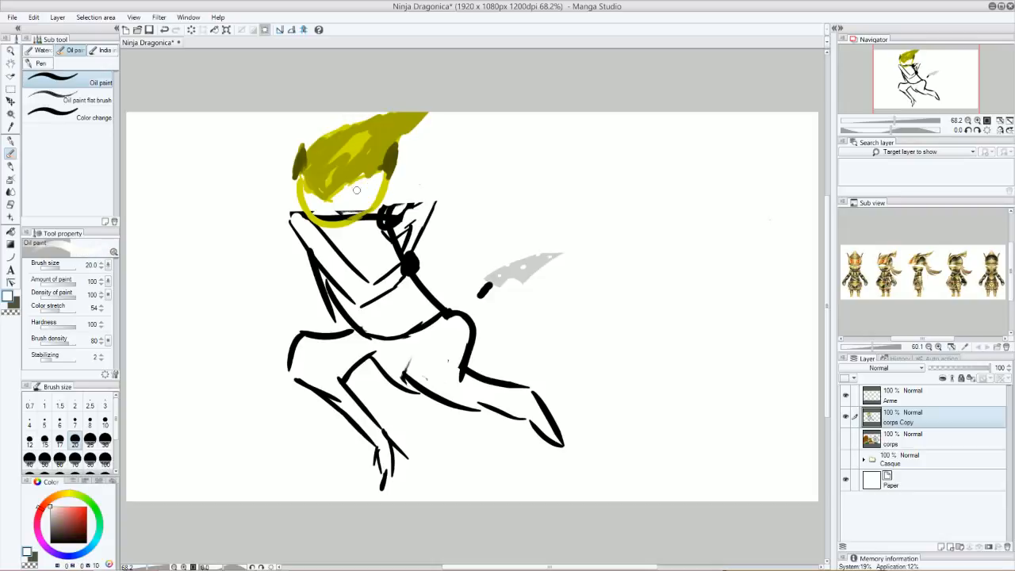
pyautogui.moveTo(351, 146)
pyautogui.mouseDown()
pyautogui.moveTo(333, 170)
pyautogui.moveTo(358, 126)
pyautogui.moveTo(370, 129)
pyautogui.moveTo(337, 168)
pyautogui.mouseUp()
pyautogui.press('c')
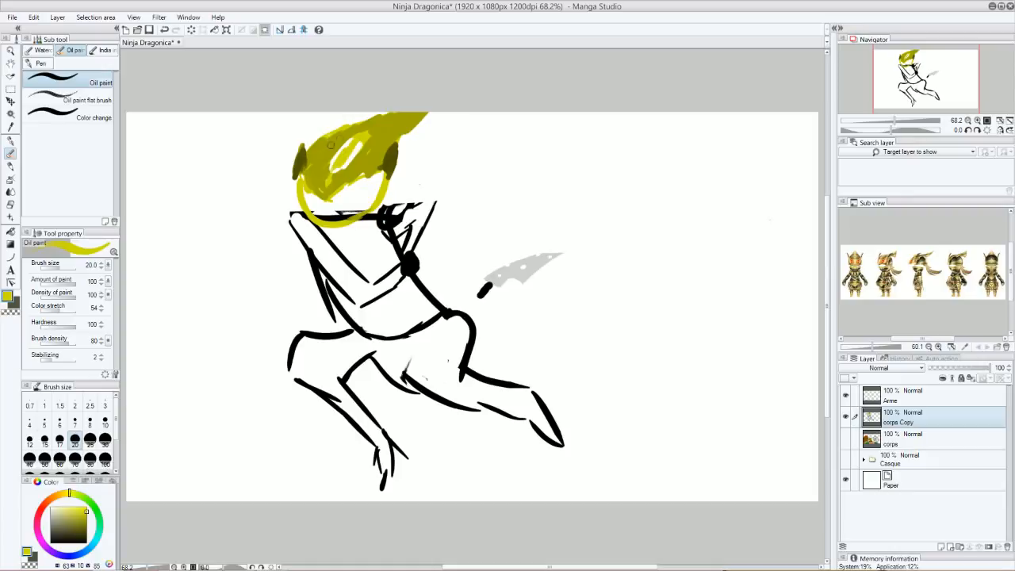
pyautogui.click(10, 192)
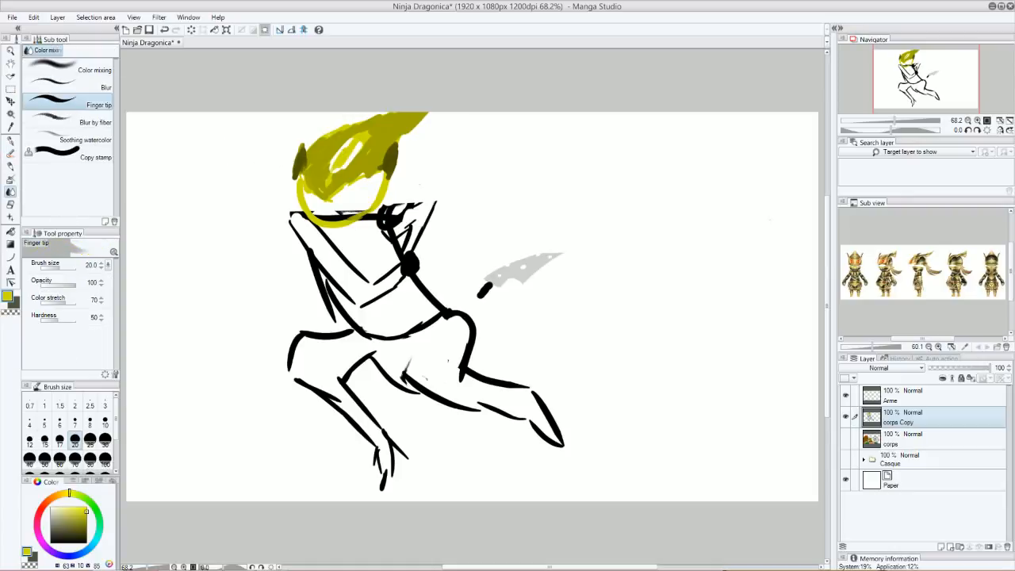
pyautogui.moveTo(355, 145)
pyautogui.mouseDown()
pyautogui.moveTo(329, 163)
pyautogui.moveTo(350, 137)
pyautogui.moveTo(367, 140)
pyautogui.moveTo(338, 165)
pyautogui.moveTo(346, 142)
pyautogui.moveTo(326, 171)
pyautogui.moveTo(350, 137)
pyautogui.moveTo(320, 180)
pyautogui.moveTo(312, 162)
pyautogui.moveTo(316, 172)
pyautogui.moveTo(337, 170)
pyautogui.moveTo(356, 150)
pyautogui.moveTo(347, 166)
pyautogui.moveTo(374, 130)
pyautogui.moveTo(329, 158)
pyautogui.moveTo(348, 131)
pyautogui.moveTo(327, 136)
pyautogui.moveTo(410, 112)
pyautogui.moveTo(389, 158)
pyautogui.moveTo(406, 126)
pyautogui.moveTo(367, 158)
pyautogui.moveTo(372, 167)
pyautogui.moveTo(368, 150)
pyautogui.moveTo(333, 183)
pyautogui.moveTo(357, 141)
pyautogui.moveTo(320, 170)
pyautogui.moveTo(325, 151)
pyautogui.moveTo(396, 120)
pyautogui.moveTo(334, 173)
pyautogui.moveTo(388, 121)
pyautogui.moveTo(366, 144)
pyautogui.moveTo(340, 144)
pyautogui.moveTo(334, 187)
pyautogui.mouseUp()
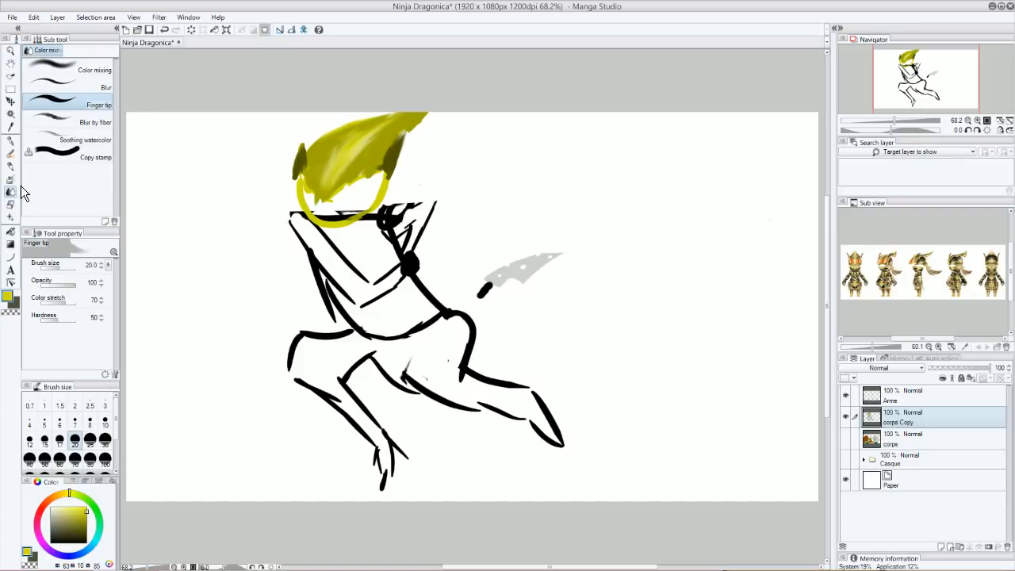
# Fill the face with yellow using the Oil paint brush and paint orange-red eye markings on both sides
pyautogui.click(10, 154)
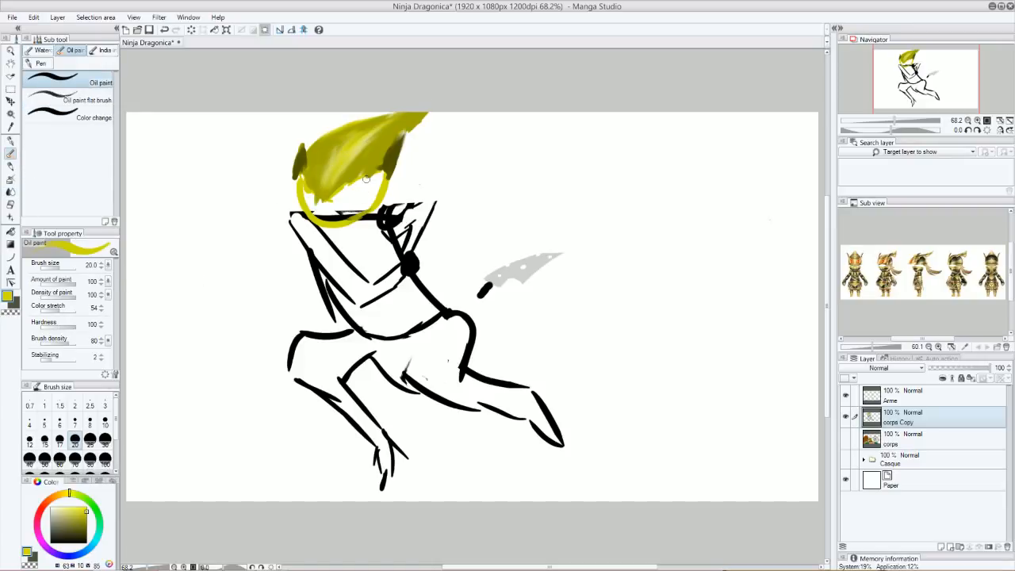
pyautogui.moveTo(362, 189)
pyautogui.mouseDown()
pyautogui.moveTo(341, 198)
pyautogui.moveTo(374, 193)
pyautogui.moveTo(306, 187)
pyautogui.moveTo(323, 216)
pyautogui.moveTo(336, 197)
pyautogui.moveTo(341, 208)
pyautogui.moveTo(374, 188)
pyautogui.moveTo(352, 209)
pyautogui.mouseUp()
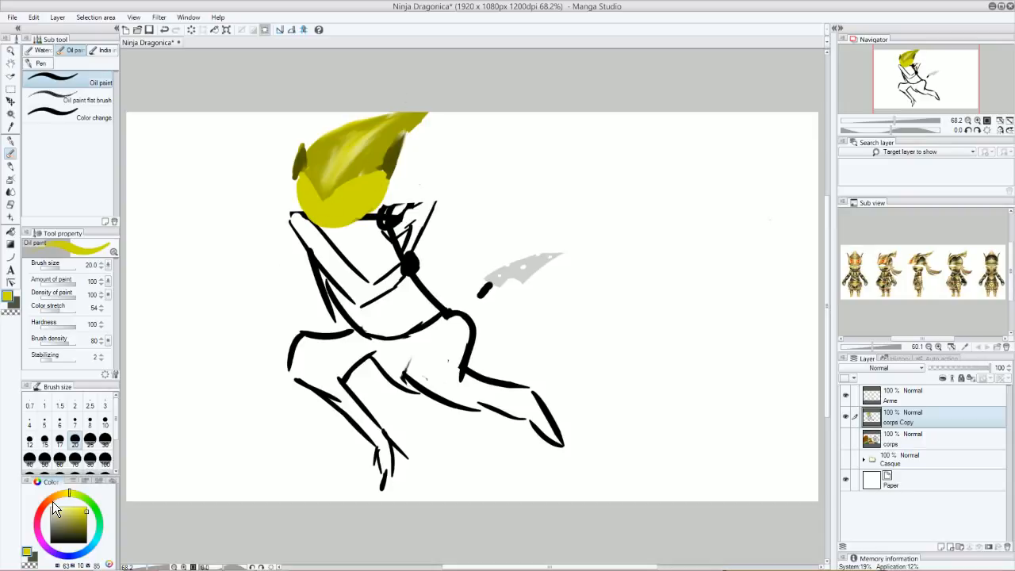
pyautogui.moveTo(69, 493); pyautogui.dragTo(45, 501)
pyautogui.moveTo(346, 194); pyautogui.dragTo(373, 188)
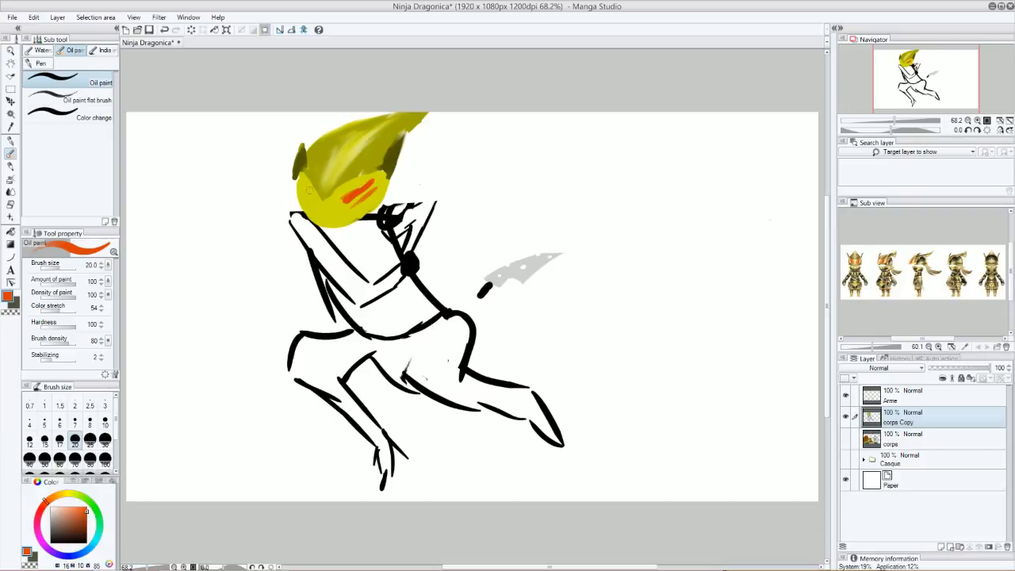
pyautogui.moveTo(311, 194); pyautogui.dragTo(299, 181)
# Paint a dark green patch along the back edge of the face, with an even darker green in its lower part
pyautogui.click(94, 505)
pyautogui.click(87, 524)
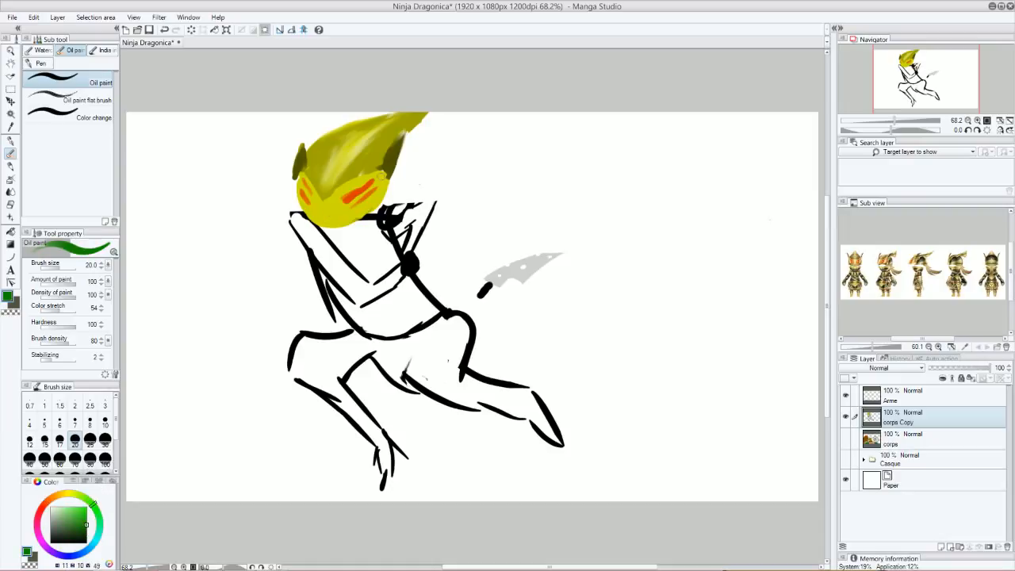
pyautogui.moveTo(374, 192)
pyautogui.mouseDown()
pyautogui.moveTo(373, 170)
pyautogui.moveTo(383, 181)
pyautogui.moveTo(379, 203)
pyautogui.moveTo(388, 176)
pyautogui.moveTo(389, 206)
pyautogui.moveTo(369, 210)
pyautogui.mouseUp()
pyautogui.moveTo(375, 174)
pyautogui.mouseDown()
pyautogui.moveTo(373, 208)
pyautogui.moveTo(380, 198)
pyautogui.mouseUp()
pyautogui.click(86, 532)
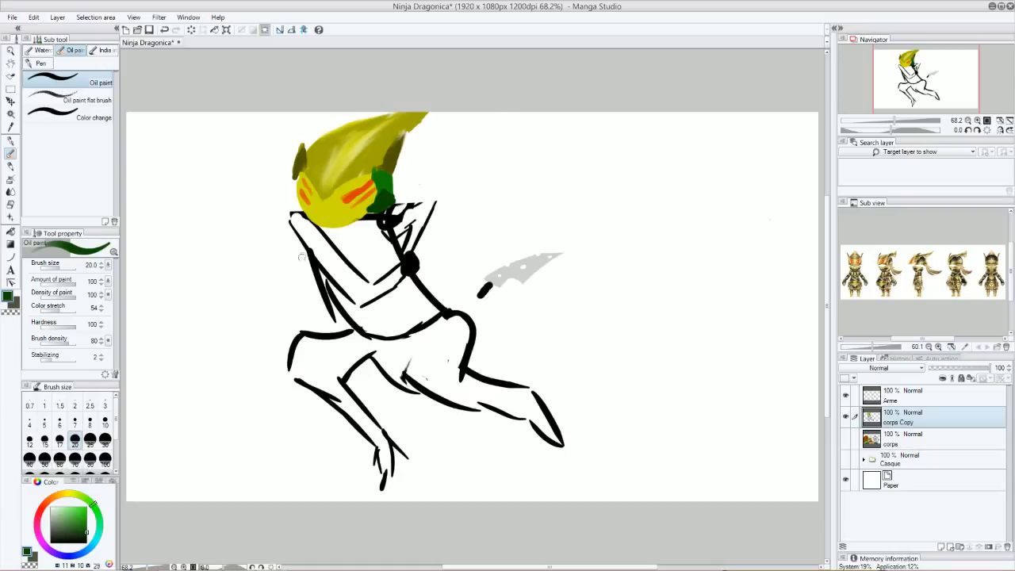
# Compare briefly with the corps layer and Casque folder, hide both again, and paint the green patch's lower part olive yellow
pyautogui.click(847, 438)
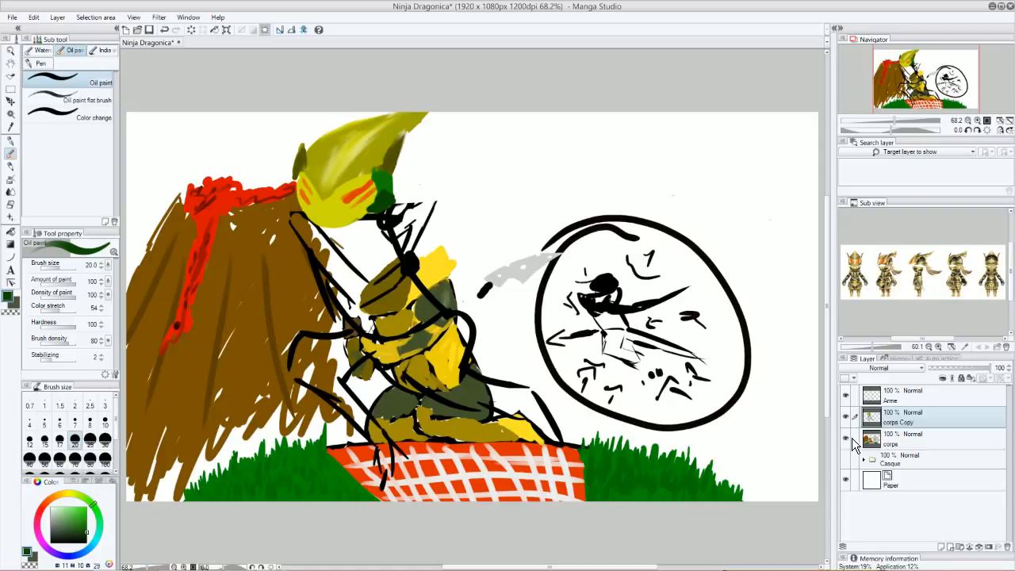
pyautogui.moveTo(852, 443); pyautogui.dragTo(848, 460)
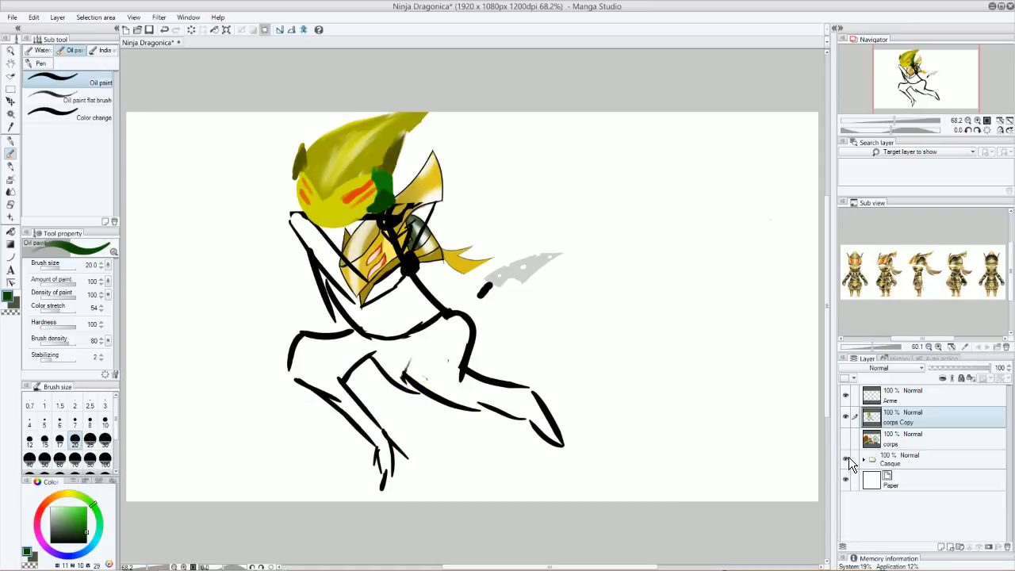
pyautogui.click(847, 458)
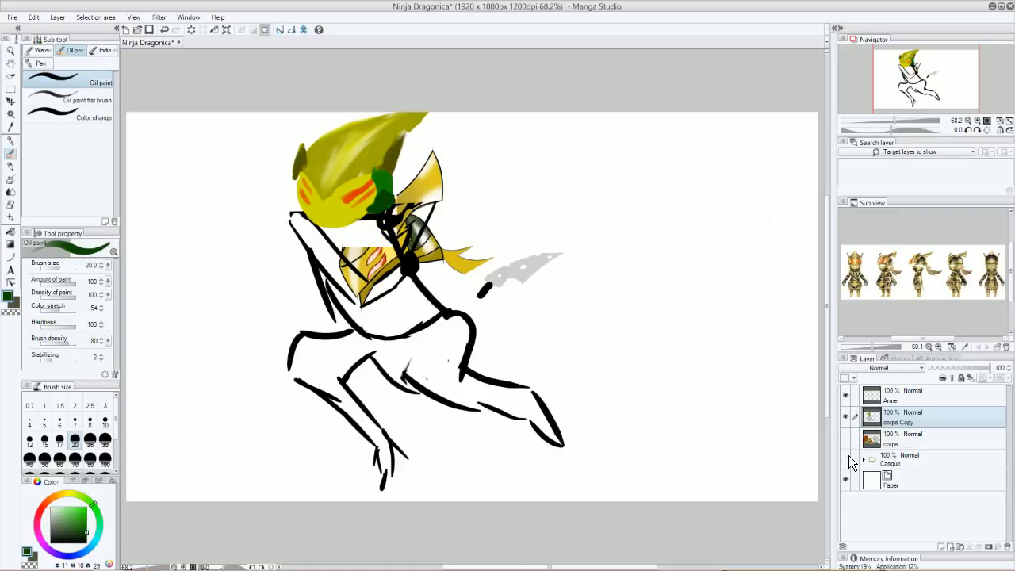
pyautogui.moveTo(377, 176)
pyautogui.mouseDown()
pyautogui.moveTo(387, 189)
pyautogui.moveTo(371, 208)
pyautogui.moveTo(381, 192)
pyautogui.moveTo(386, 203)
pyautogui.moveTo(374, 208)
pyautogui.moveTo(387, 198)
pyautogui.mouseUp()
pyautogui.keyDown('alt'); pyautogui.click(366, 170); pyautogui.keyUp('alt')
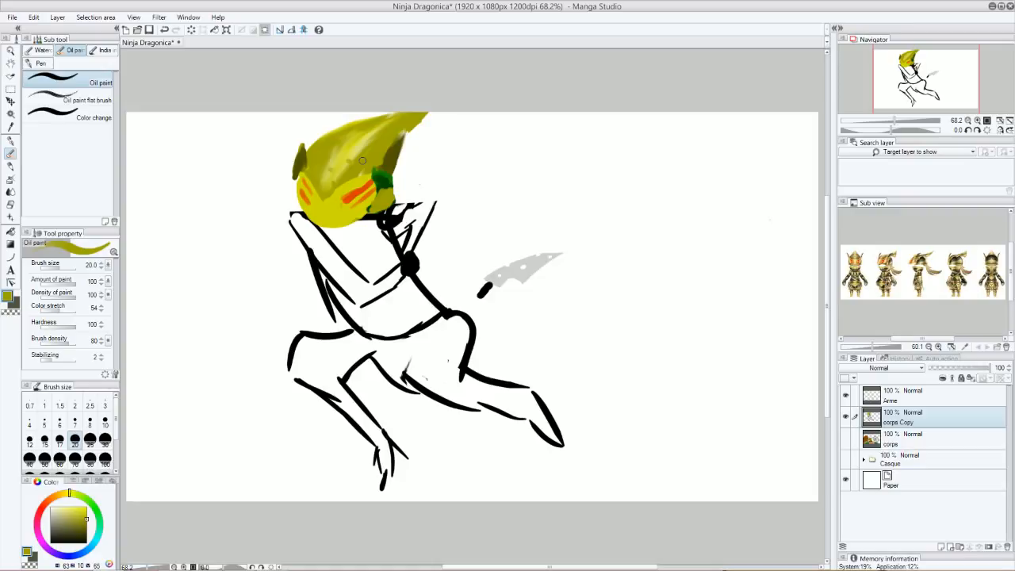
# Sketch a tilted oval head in black with curved cross guidelines in the empty area right of the figure
pyautogui.click(12, 142)
pyautogui.click(12, 154)
pyautogui.moveTo(69, 523); pyautogui.dragTo(49, 566)
pyautogui.moveTo(687, 186)
pyautogui.mouseDown()
pyautogui.moveTo(693, 160)
pyautogui.moveTo(664, 244)
pyautogui.moveTo(696, 195)
pyautogui.mouseUp()
pyautogui.hotkey('ctrl', 'z')
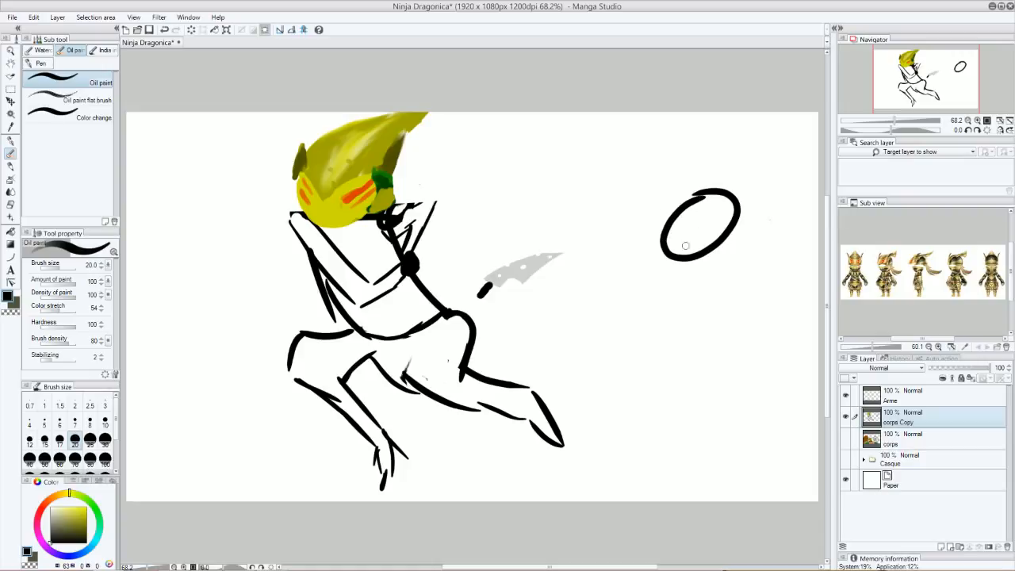
pyautogui.moveTo(686, 257)
pyautogui.mouseDown()
pyautogui.moveTo(686, 230)
pyautogui.moveTo(737, 187)
pyautogui.mouseUp()
pyautogui.moveTo(672, 208)
pyautogui.mouseDown()
pyautogui.moveTo(718, 230)
pyautogui.moveTo(740, 210)
pyautogui.mouseUp()
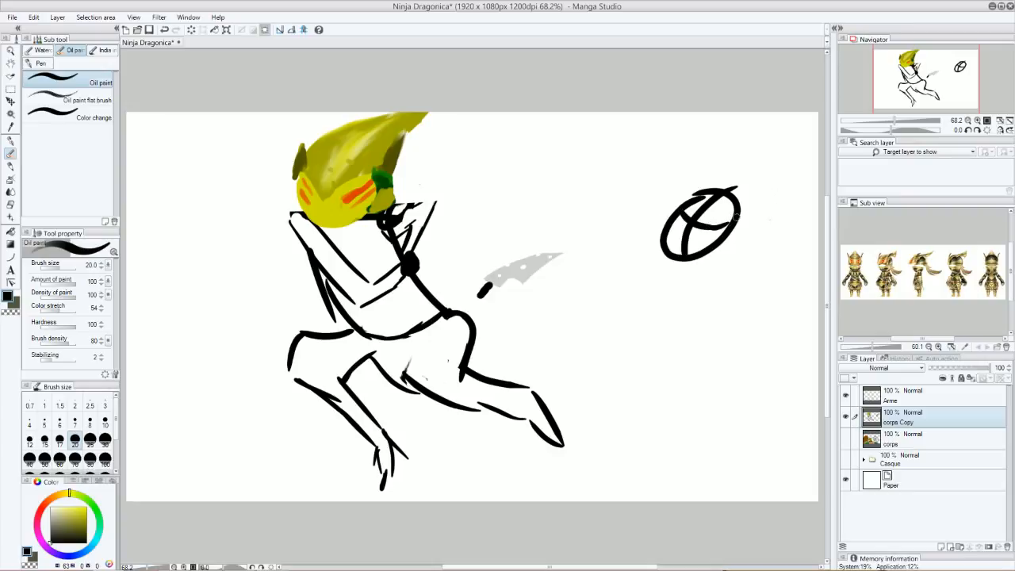
# Sketch a second oval head with straight cross guidelines below the first, and add eyes and mouths to both
pyautogui.moveTo(701, 298)
pyautogui.mouseDown()
pyautogui.moveTo(738, 321)
pyautogui.moveTo(701, 296)
pyautogui.moveTo(684, 388)
pyautogui.mouseUp()
pyautogui.moveTo(657, 333)
pyautogui.mouseDown()
pyautogui.moveTo(737, 319)
pyautogui.moveTo(710, 334)
pyautogui.moveTo(665, 330)
pyautogui.moveTo(676, 337)
pyautogui.mouseUp()
pyautogui.moveTo(714, 212)
pyautogui.mouseDown()
pyautogui.moveTo(704, 231)
pyautogui.moveTo(718, 223)
pyautogui.moveTo(696, 203)
pyautogui.moveTo(675, 238)
pyautogui.moveTo(704, 243)
pyautogui.mouseUp()
pyautogui.moveTo(676, 350); pyautogui.dragTo(703, 346)
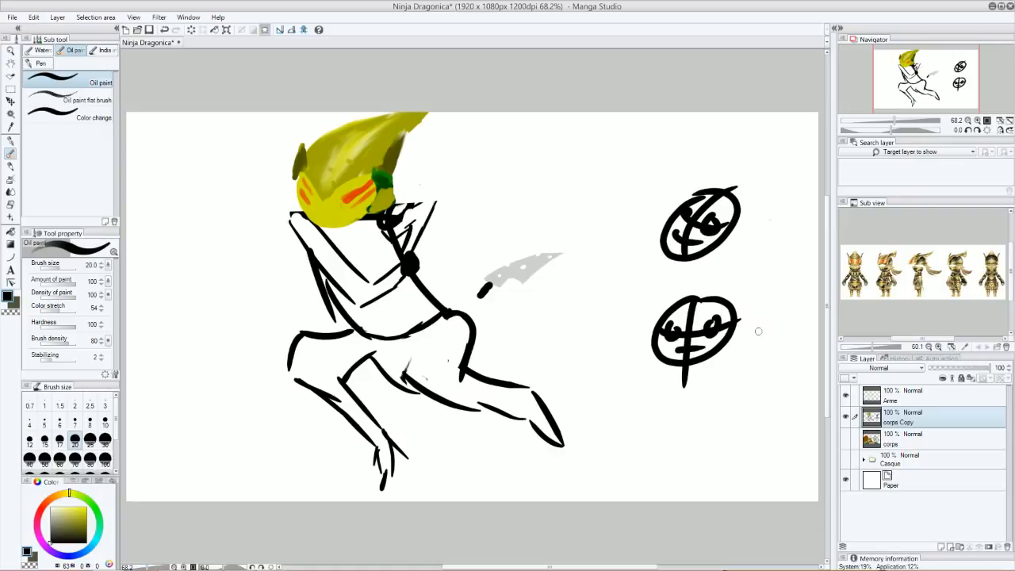
# Undo every stroke of the two sketched example heads
pyautogui.hotkey('ctrl', 'z')
pyautogui.hotkey('ctrl', 'z')
pyautogui.hotkey('ctrl', 'z')
pyautogui.hotkey('ctrl', 'z')
pyautogui.hotkey('ctrl', 'z')
pyautogui.hotkey('ctrl', 'z')
pyautogui.hotkey('ctrl', 'z')
pyautogui.hotkey('ctrl', 'z')
pyautogui.hotkey('ctrl', 'z')
pyautogui.hotkey('ctrl', 'z')
pyautogui.hotkey('ctrl', 'z')
pyautogui.hotkey('ctrl', 'z')
pyautogui.hotkey('ctrl', 'z')
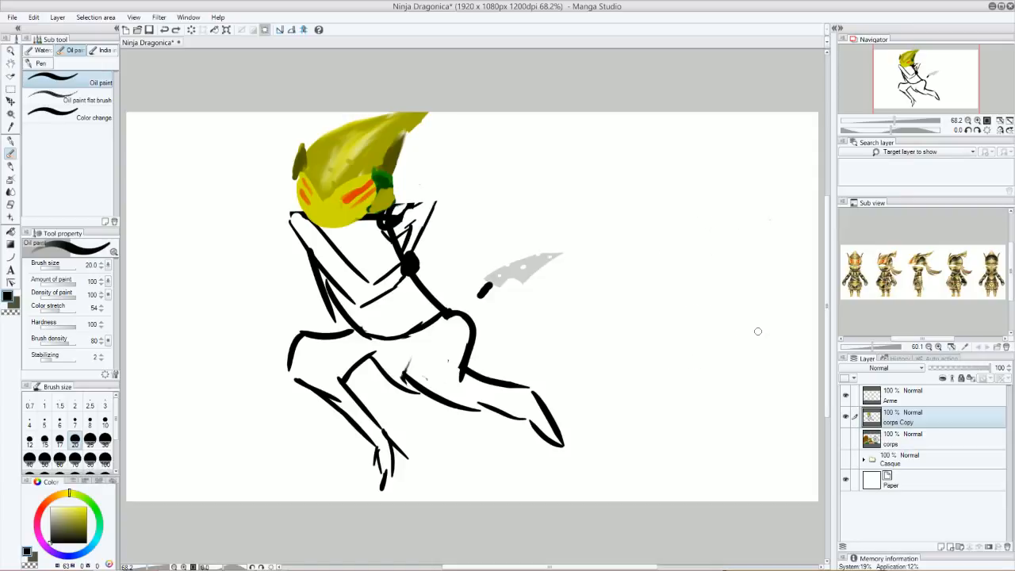